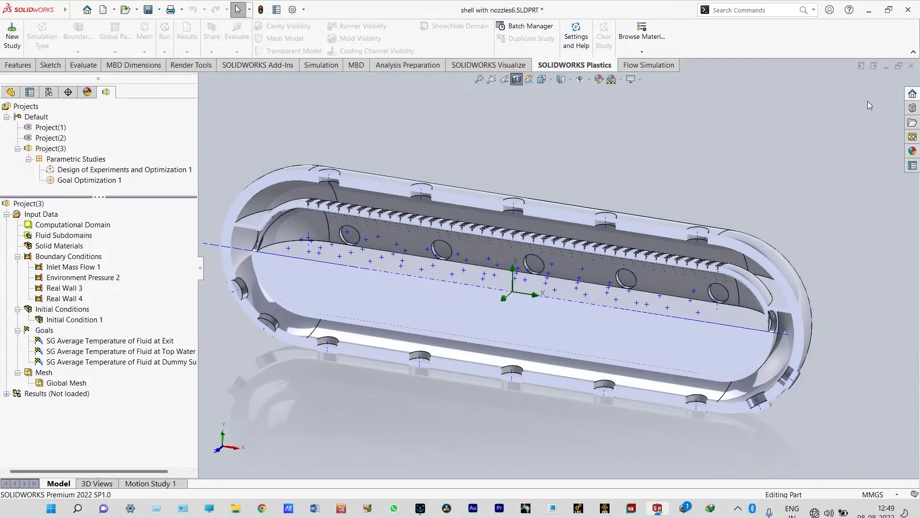
# Step: Examine the rows of conical nozzles along the inner shell in the lengthwise section of the part
pyautogui.moveTo(796, 127); pyautogui.dragTo(769, 115, button='middle')
pyautogui.scroll(-1, 355, 272)
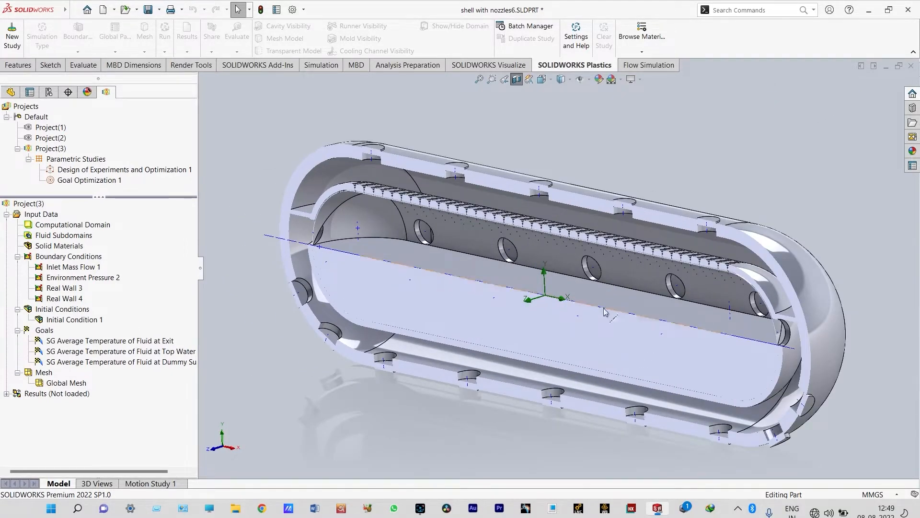
pyautogui.moveTo(629, 333)
pyautogui.mouseDown(button='middle')
pyautogui.moveTo(650, 332)
pyautogui.moveTo(640, 336)
pyautogui.mouseUp(button='middle')
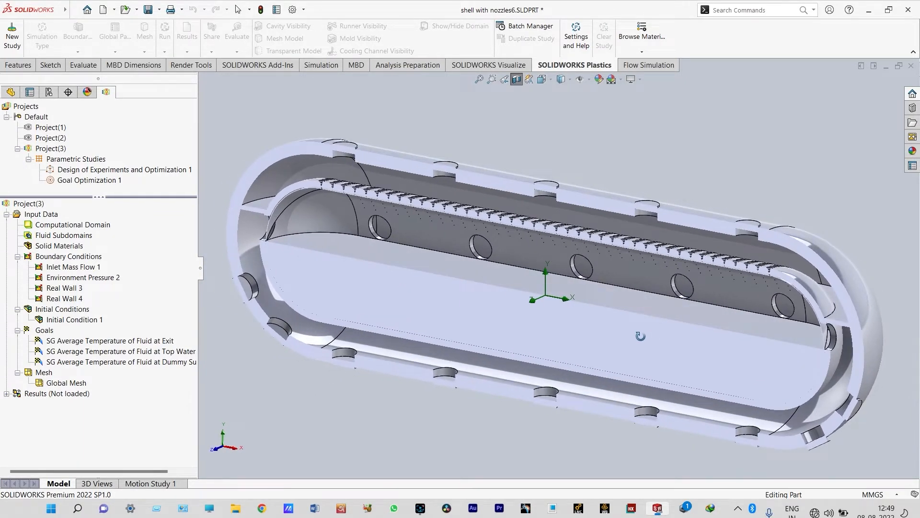
pyautogui.scroll(-2, 461, 198)
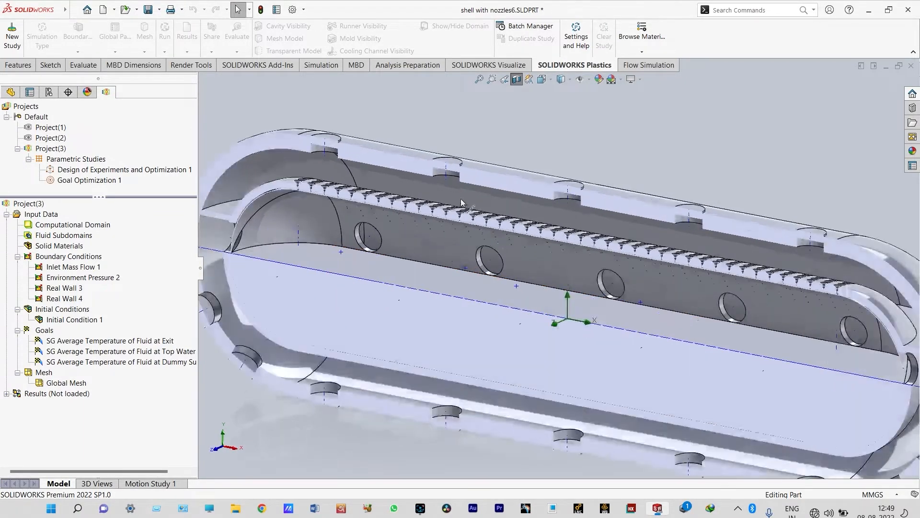
pyautogui.scroll(2, 453, 200)
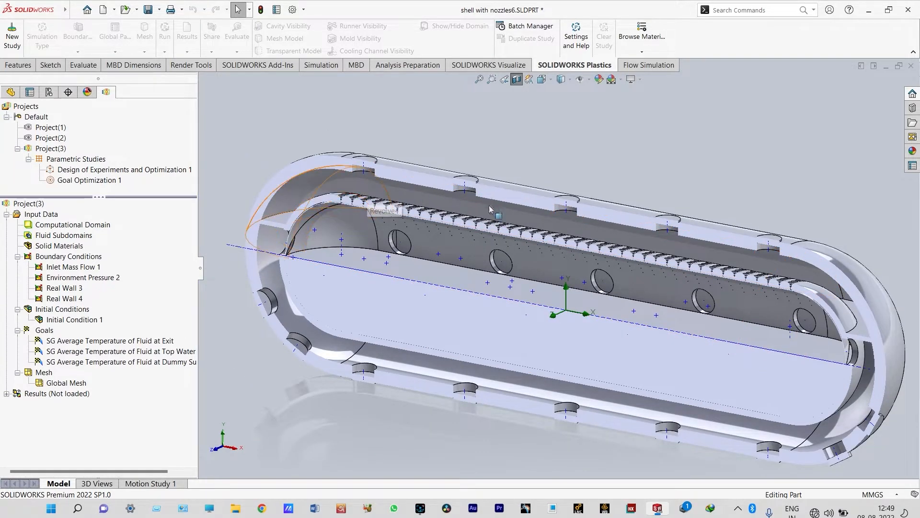
pyautogui.scroll(-2, 494, 204)
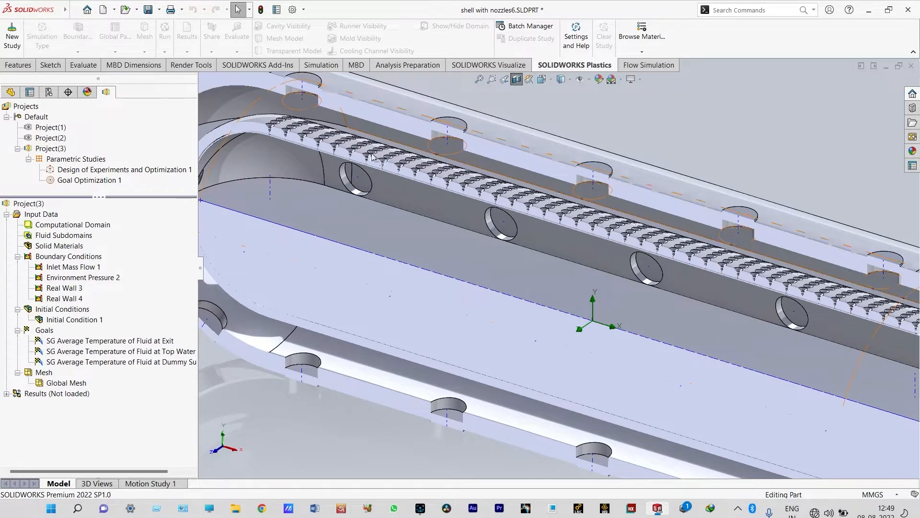
pyautogui.scroll(-2, 368, 161)
pyautogui.scroll(-2, 367, 161)
pyautogui.scroll(-2, 366, 172)
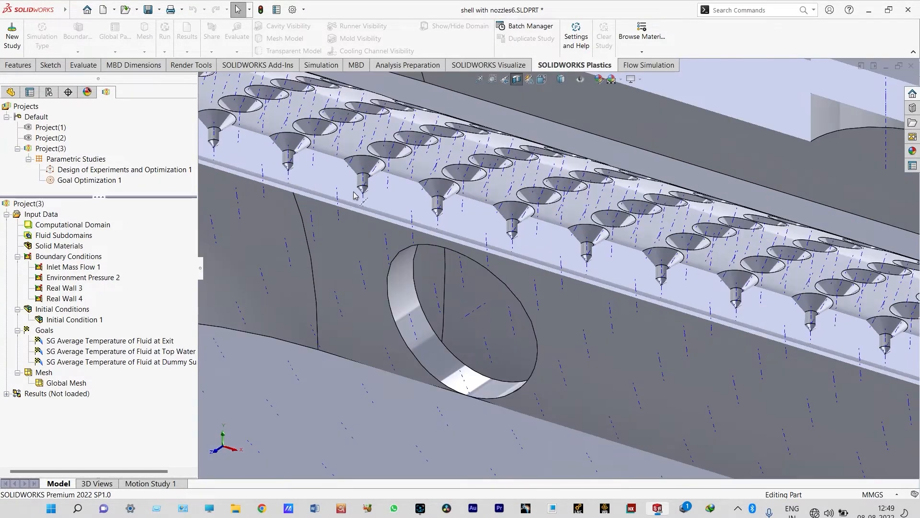
pyautogui.scroll(3, 356, 194)
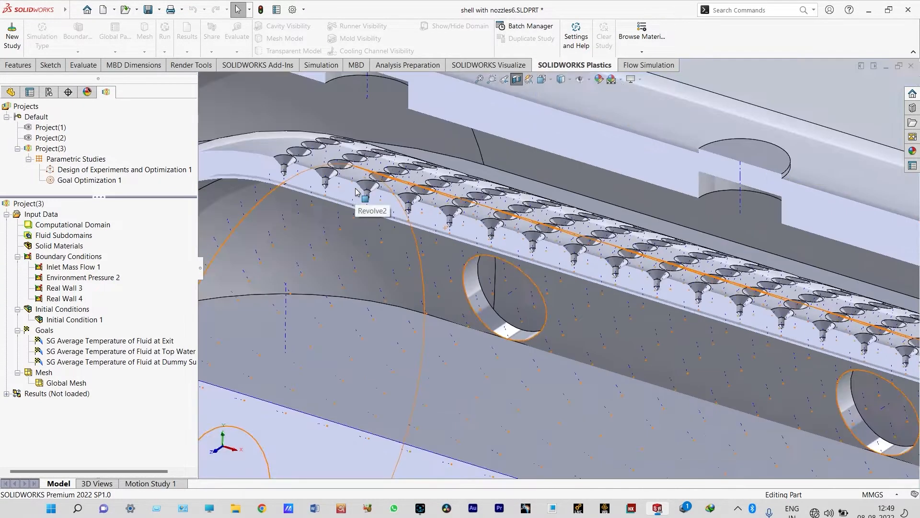
pyautogui.moveTo(355, 206); pyautogui.dragTo(416, 206, button='middle')
pyautogui.scroll(1, 417, 206)
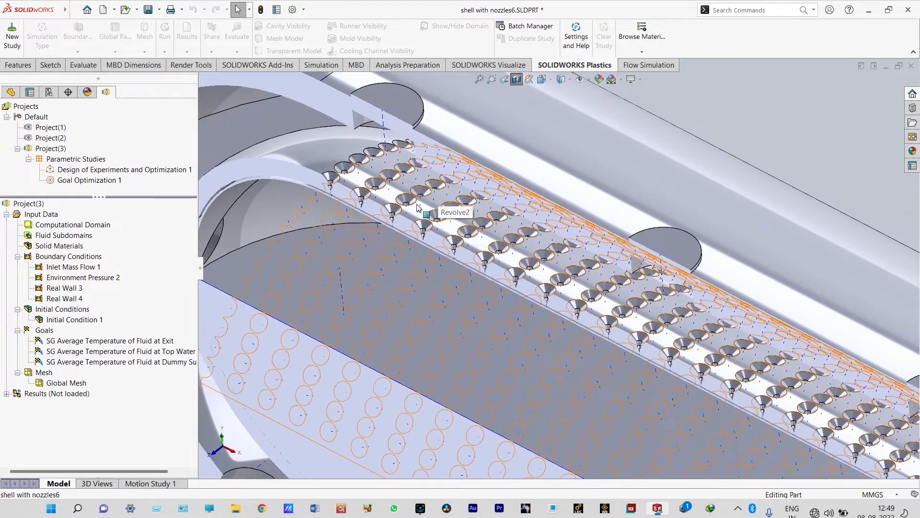
pyautogui.scroll(3, 417, 207)
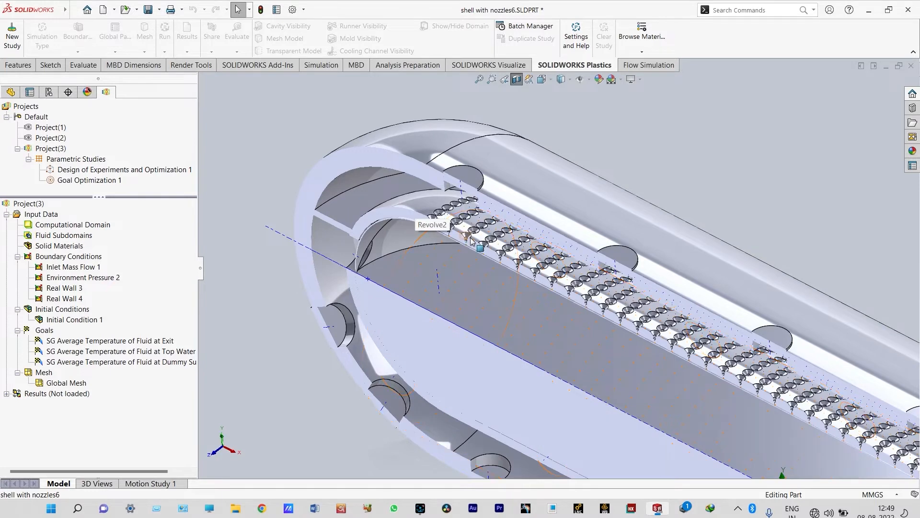
# Step: Inspect the domed end of the sectioned shell and the round openings along the inner and outer walls
pyautogui.scroll(-1, 469, 241)
pyautogui.scroll(3, 472, 240)
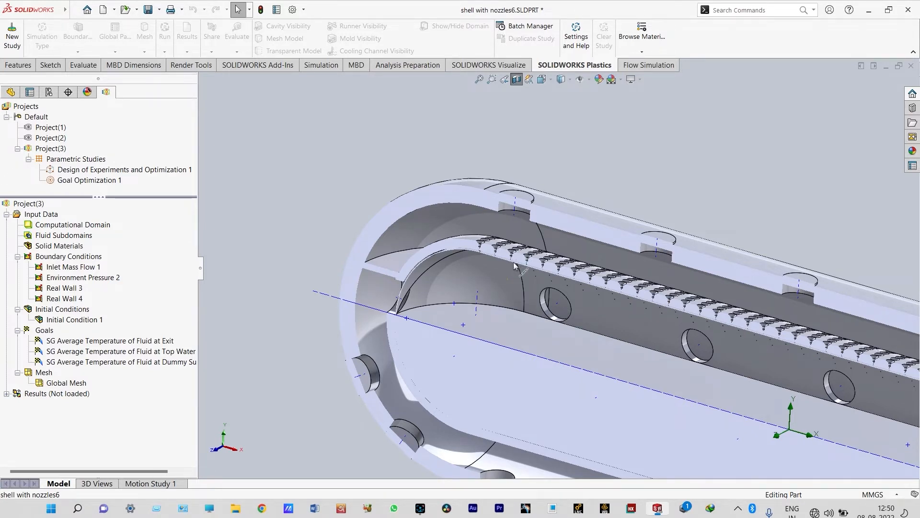
pyautogui.scroll(-1, 514, 264)
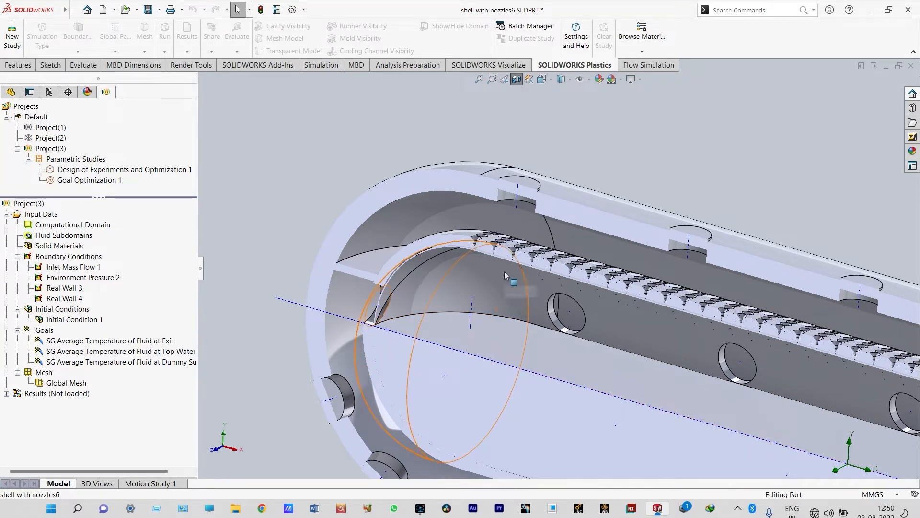
pyautogui.scroll(3, 532, 294)
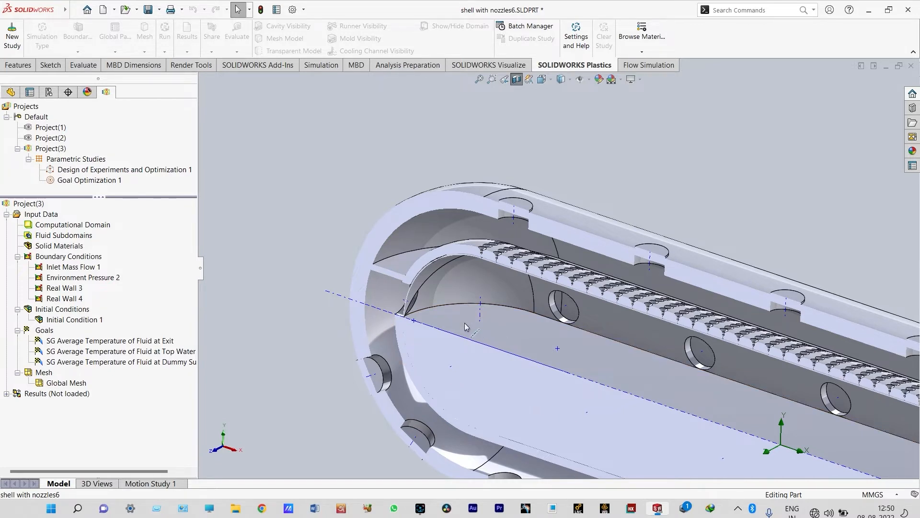
pyautogui.moveTo(464, 321); pyautogui.dragTo(493, 336, button='middle')
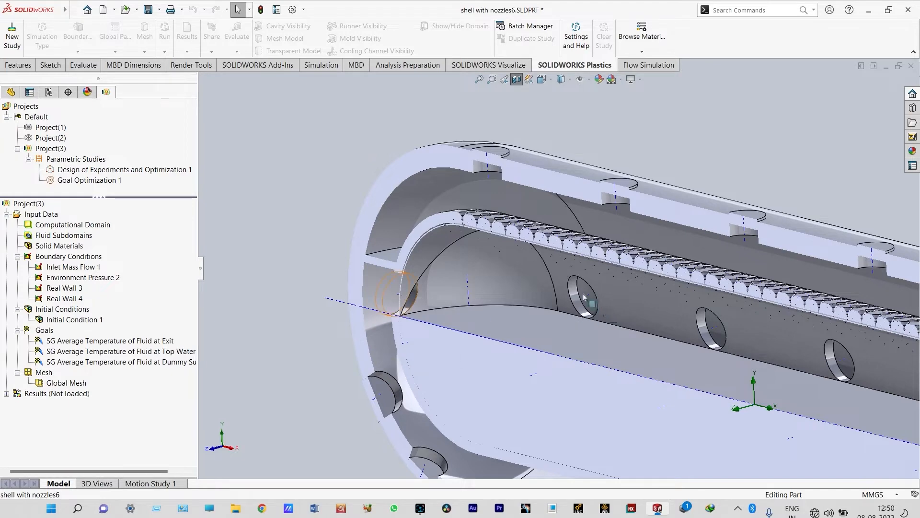
pyautogui.moveTo(594, 291)
pyautogui.mouseDown(button='middle')
pyautogui.moveTo(617, 289)
pyautogui.moveTo(663, 320)
pyautogui.moveTo(573, 310)
pyautogui.mouseUp(button='middle')
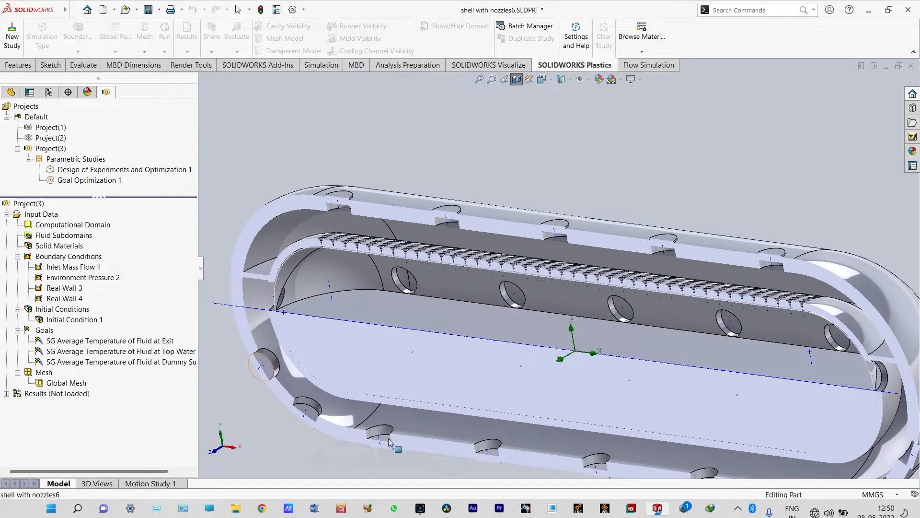
pyautogui.scroll(-5, 401, 397)
pyautogui.moveTo(433, 374); pyautogui.dragTo(518, 329, button='middle')
pyautogui.scroll(5, 456, 353)
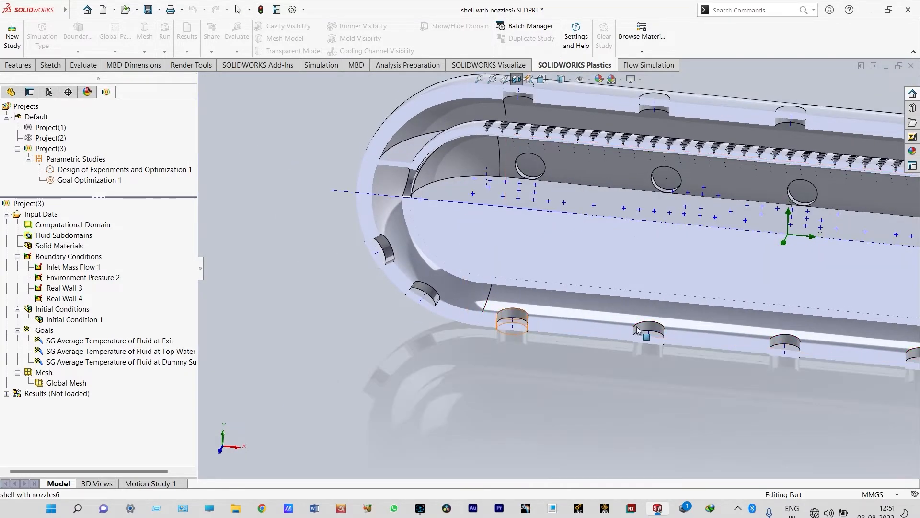
pyautogui.scroll(2, 701, 304)
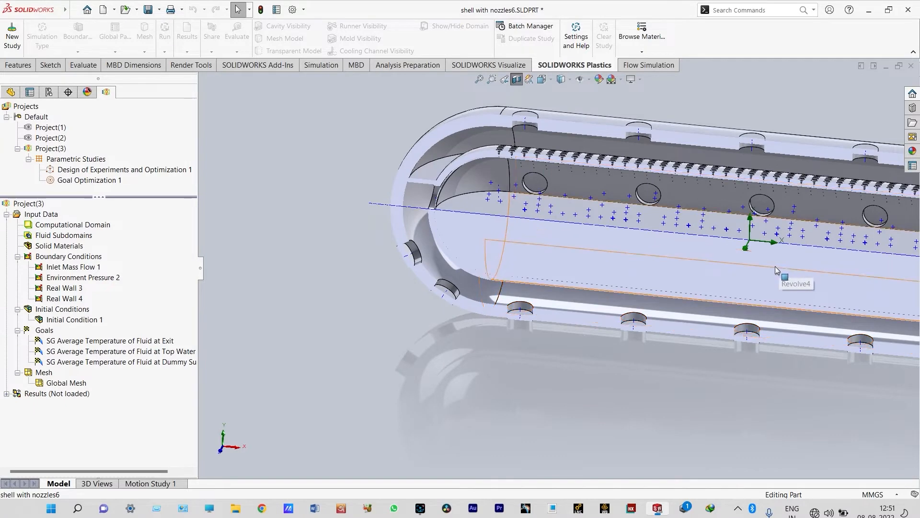
pyautogui.scroll(2, 775, 266)
pyautogui.scroll(3, 771, 252)
pyautogui.scroll(-2, 862, 231)
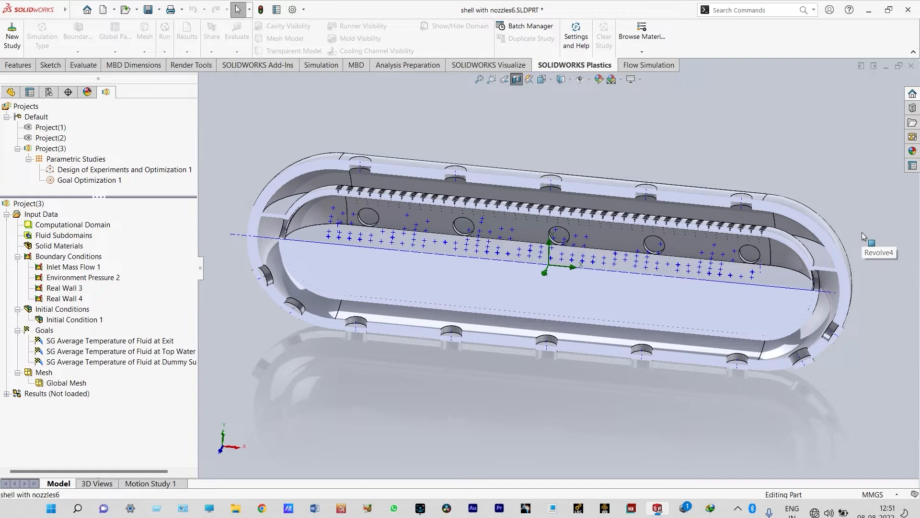
# Step: Inspect the opposite domed end, including the rib joining the inner and outer shells and the underside of the nozzle plate
pyautogui.scroll(-3, 520, 182)
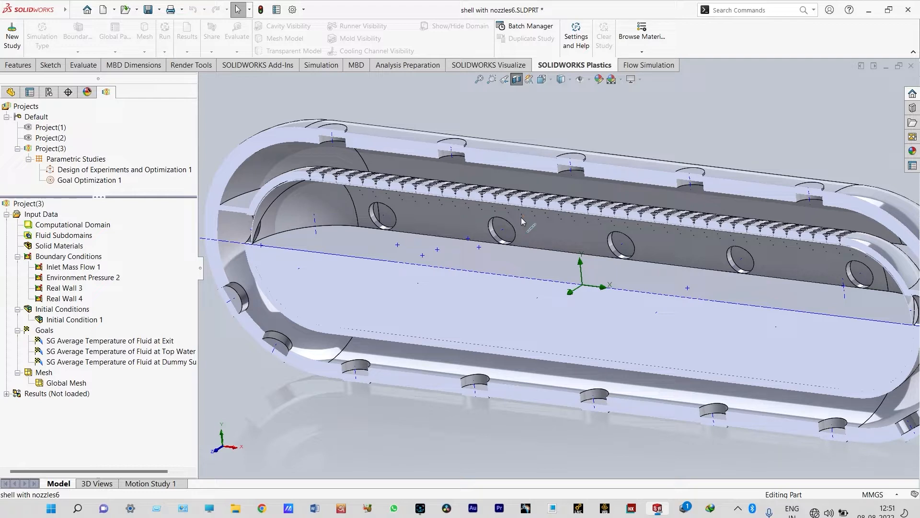
pyautogui.keyDown('ctrl'); pyautogui.moveTo(523, 222); pyautogui.dragTo(463, 209, button='middle'); pyautogui.keyUp('ctrl')
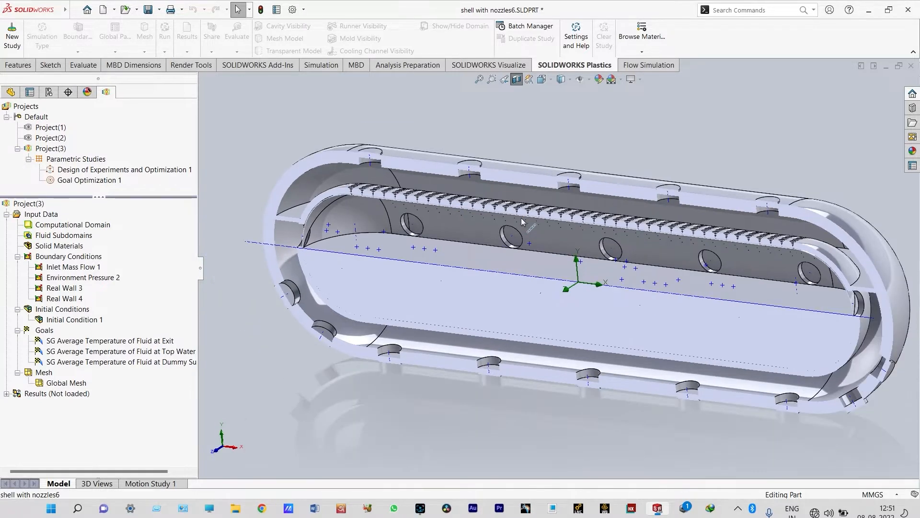
pyautogui.moveTo(786, 310); pyautogui.dragTo(748, 285, button='middle')
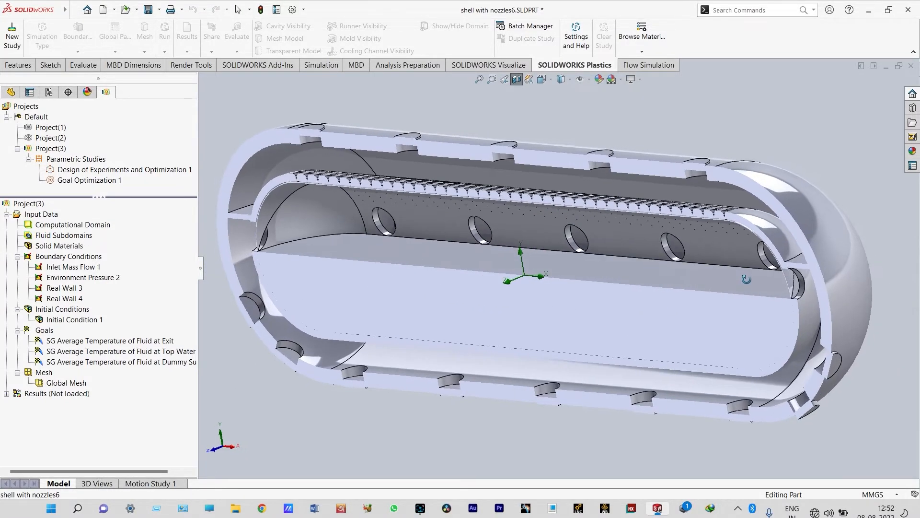
pyautogui.scroll(-2, 805, 281)
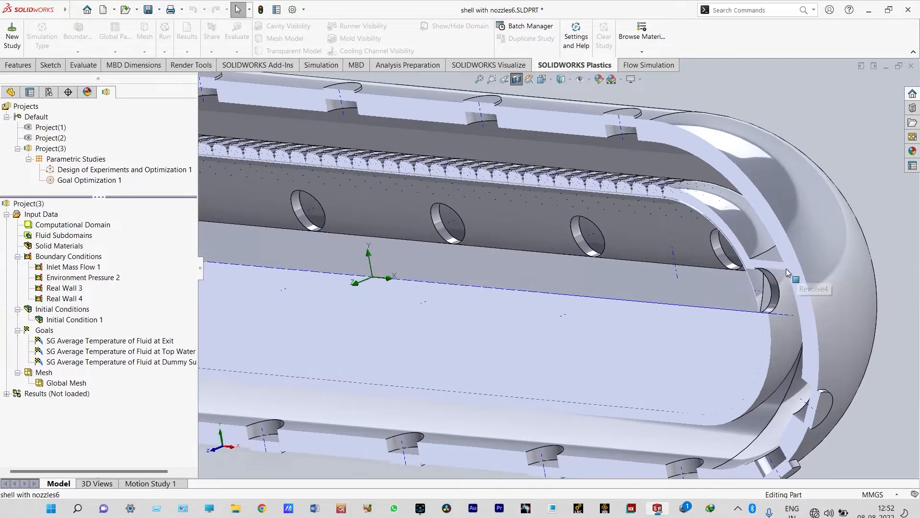
pyautogui.scroll(1, 779, 272)
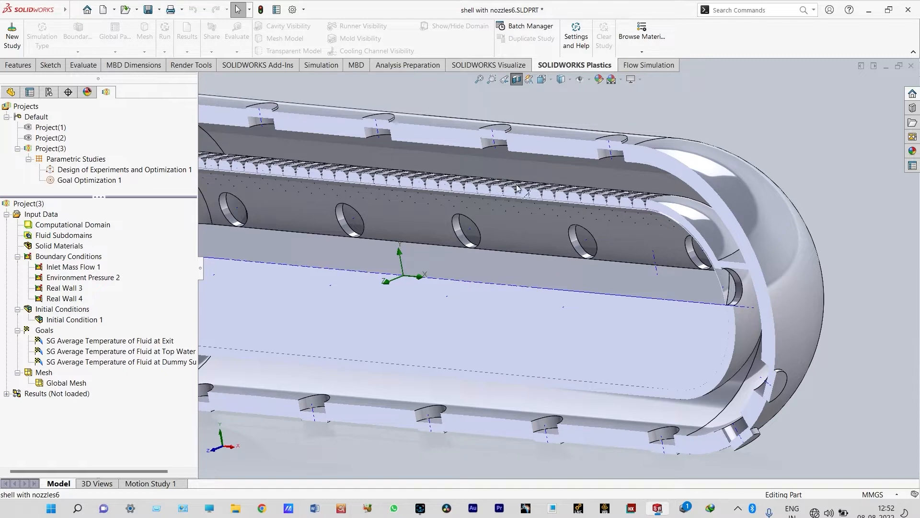
pyautogui.scroll(-1, 679, 209)
pyautogui.moveTo(682, 209); pyautogui.dragTo(688, 158, button='middle')
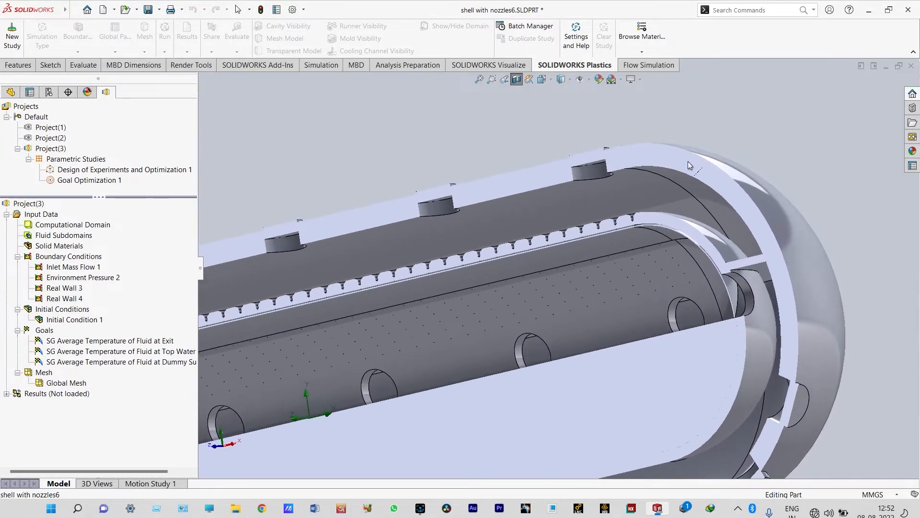
pyautogui.moveTo(566, 275); pyautogui.dragTo(566, 323, button='middle')
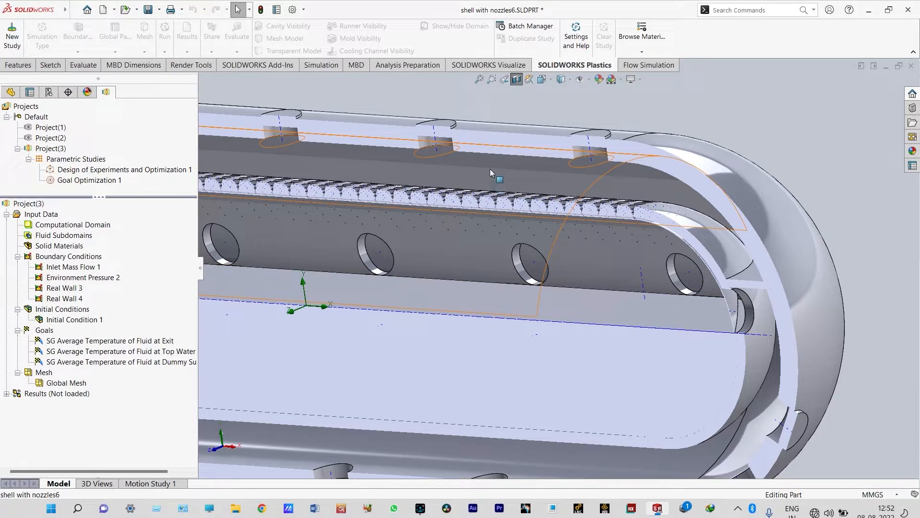
# Step: Replace the lengthwise section with a planar section view on the Right Plane at 0.00 mm offset
pyautogui.hotkey('ctrl', '7')
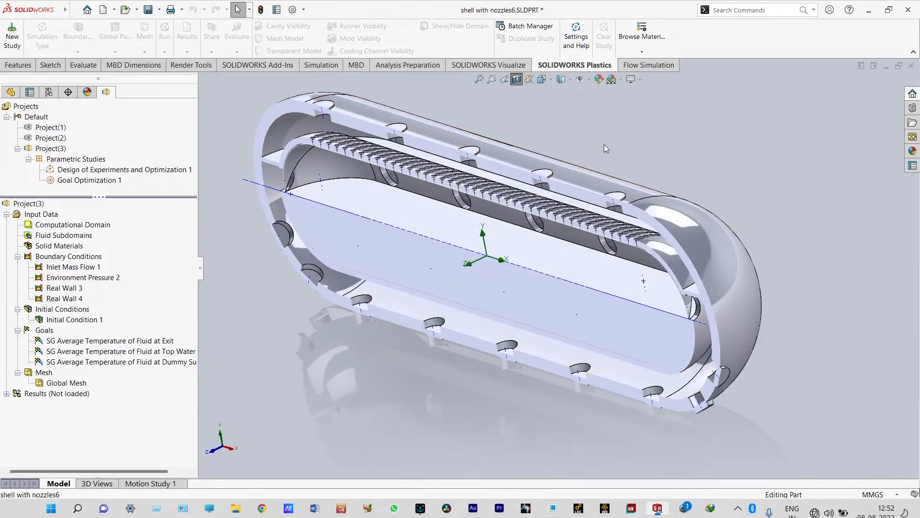
pyautogui.click(517, 80)
pyautogui.click(517, 79)
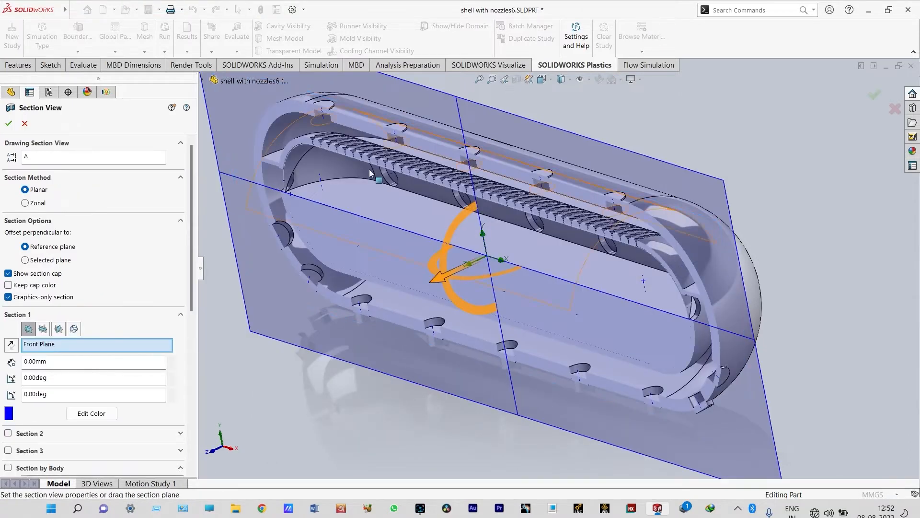
pyautogui.click(58, 329)
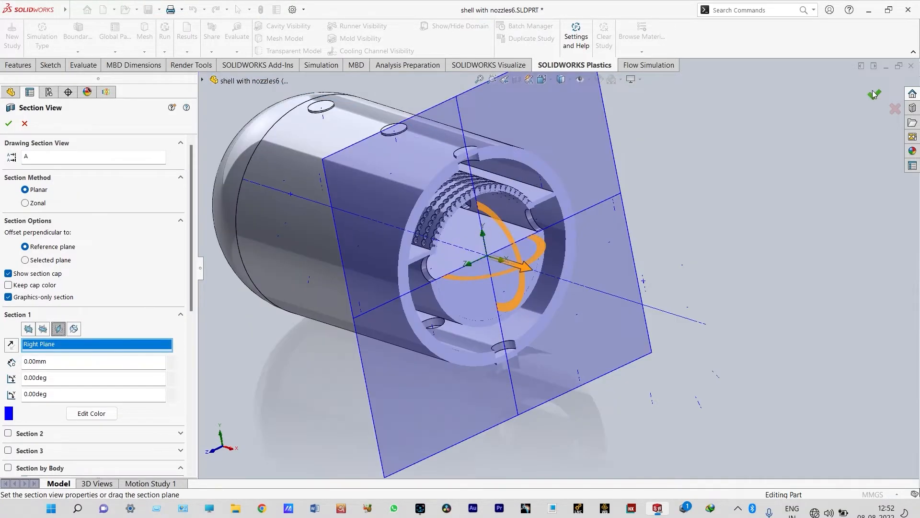
pyautogui.click(874, 94)
pyautogui.click(875, 95)
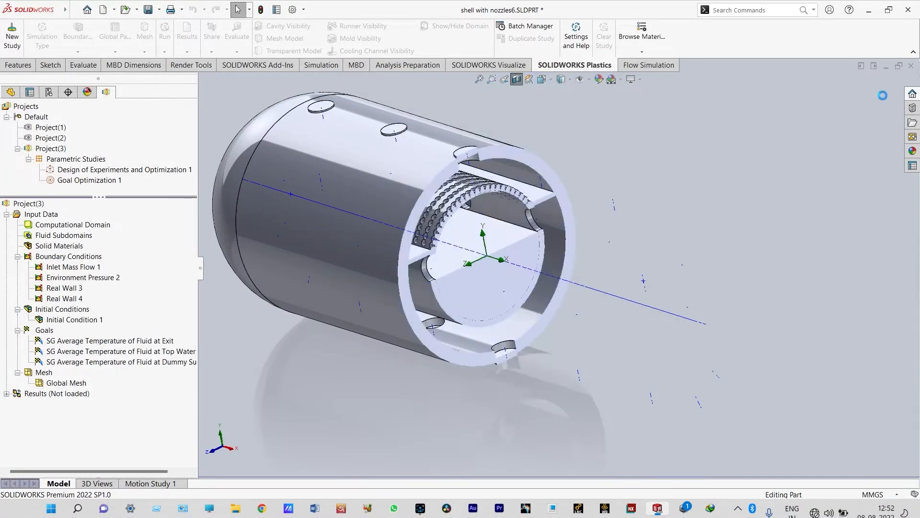
# Step: Examine the crosswise section from several angles, checking the nozzle arc, connecting ribs and the half-filled inner cylinder
pyautogui.moveTo(792, 140); pyautogui.dragTo(750, 116, button='middle')
pyautogui.scroll(-5, 482, 230)
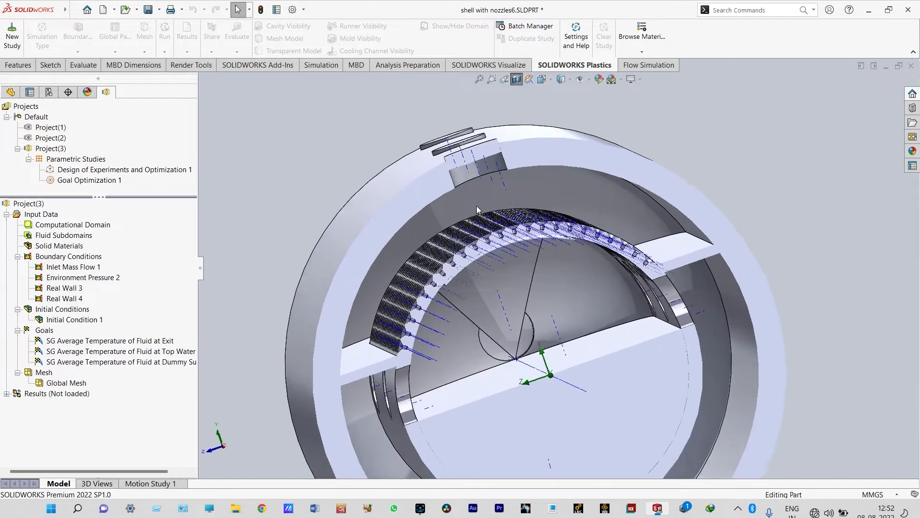
pyautogui.scroll(-4, 493, 302)
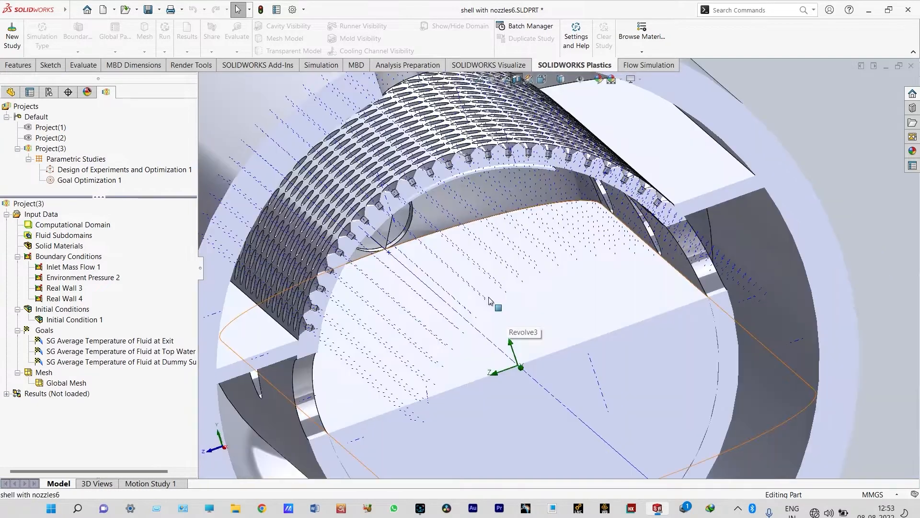
pyautogui.scroll(2, 508, 311)
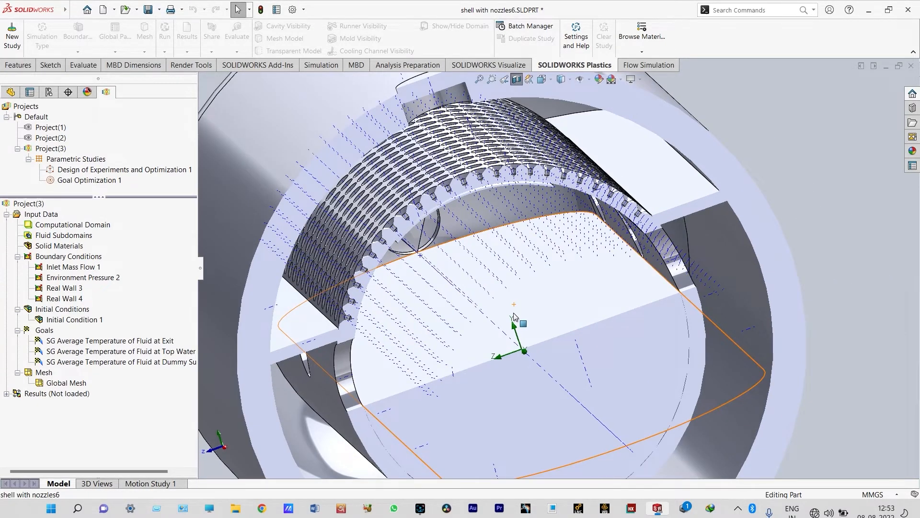
pyautogui.scroll(3, 515, 313)
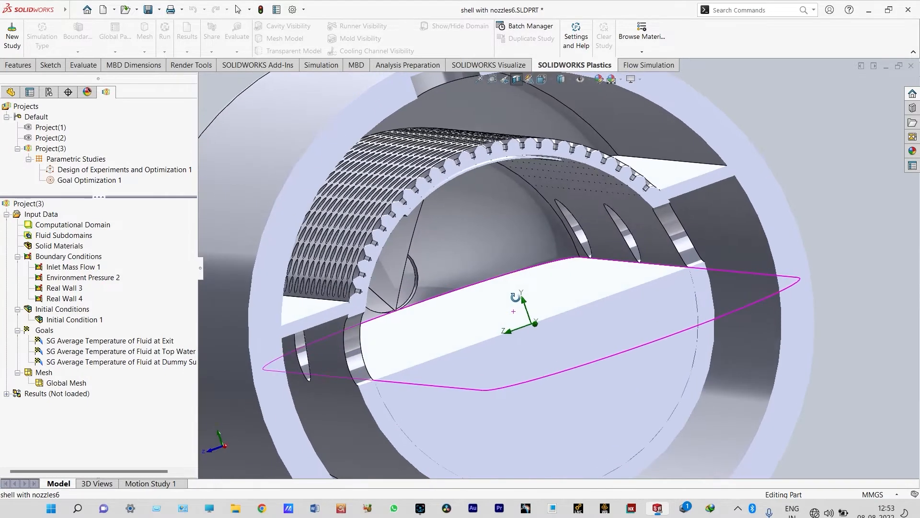
pyautogui.scroll(-3, 520, 311)
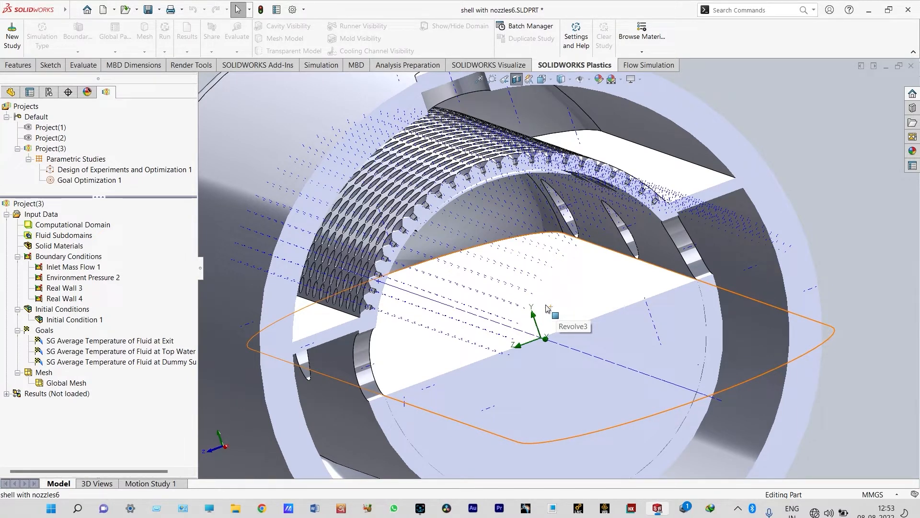
pyautogui.moveTo(540, 292); pyautogui.dragTo(572, 262, button='middle')
pyautogui.scroll(4, 558, 270)
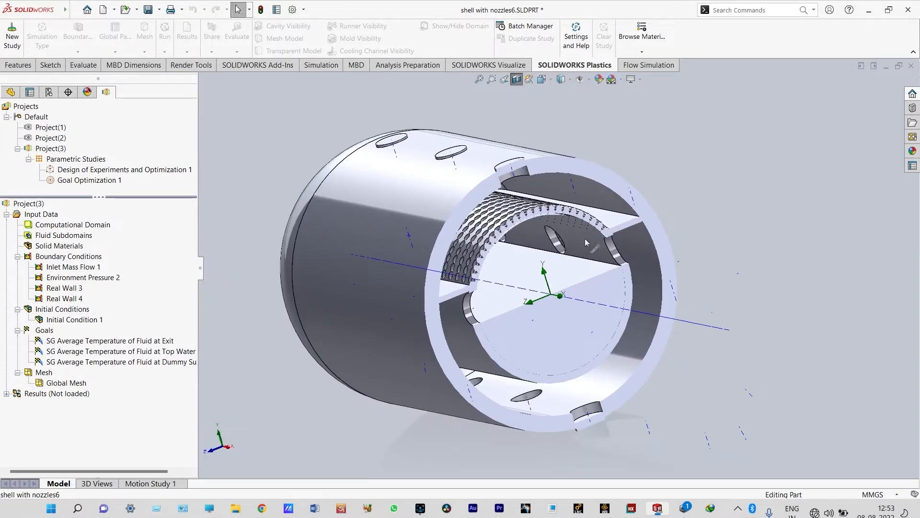
pyautogui.moveTo(539, 274)
pyautogui.mouseDown(button='middle')
pyautogui.moveTo(493, 291)
pyautogui.moveTo(544, 293)
pyautogui.moveTo(563, 327)
pyautogui.mouseUp(button='middle')
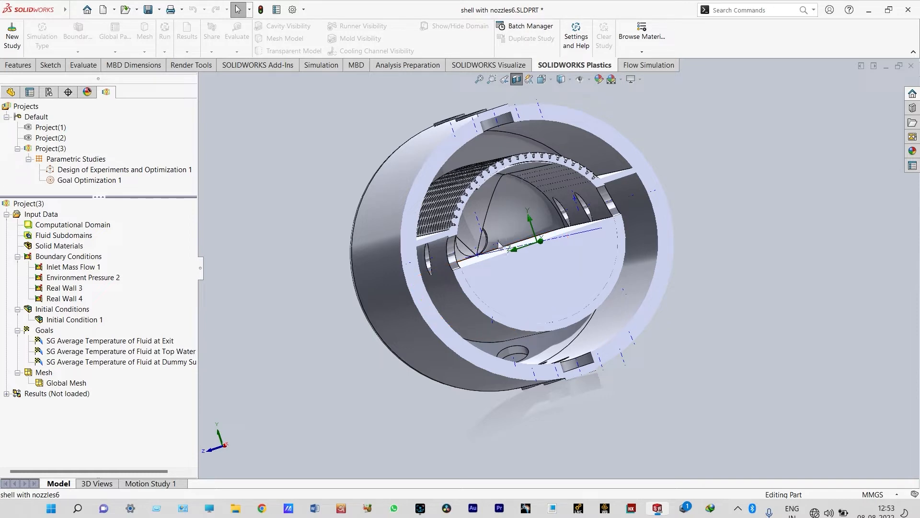
# Step: Examine the crosswise section obliquely and up close, checking the conical nozzle holes along the arc of the nozzle plate
pyautogui.moveTo(508, 261); pyautogui.dragTo(517, 270, button='middle')
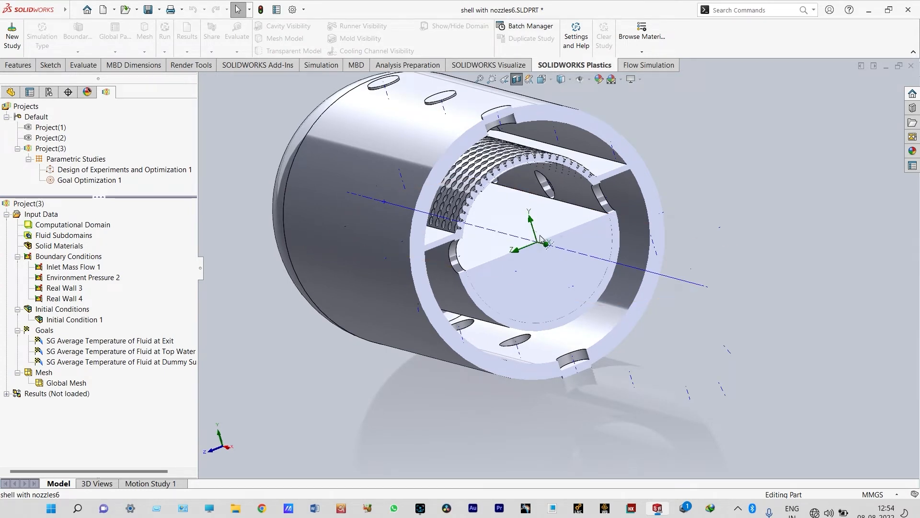
pyautogui.scroll(-2, 534, 221)
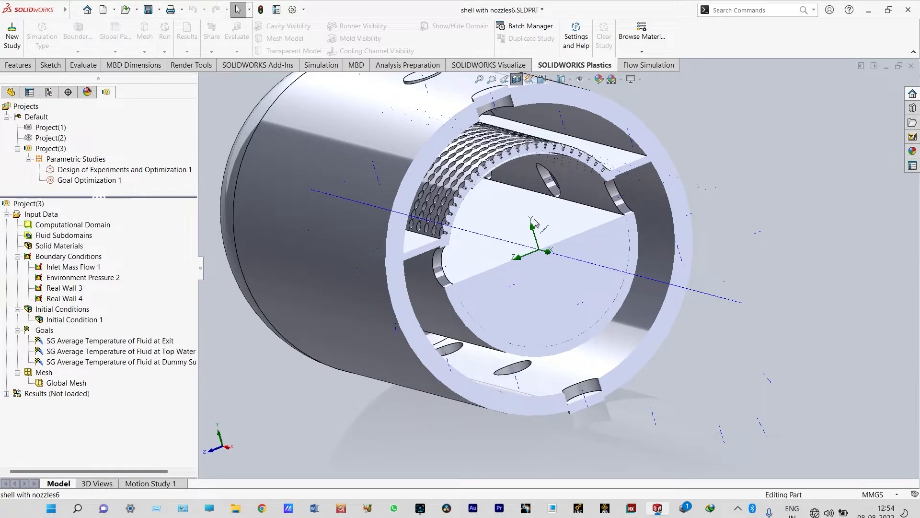
pyautogui.scroll(2, 546, 245)
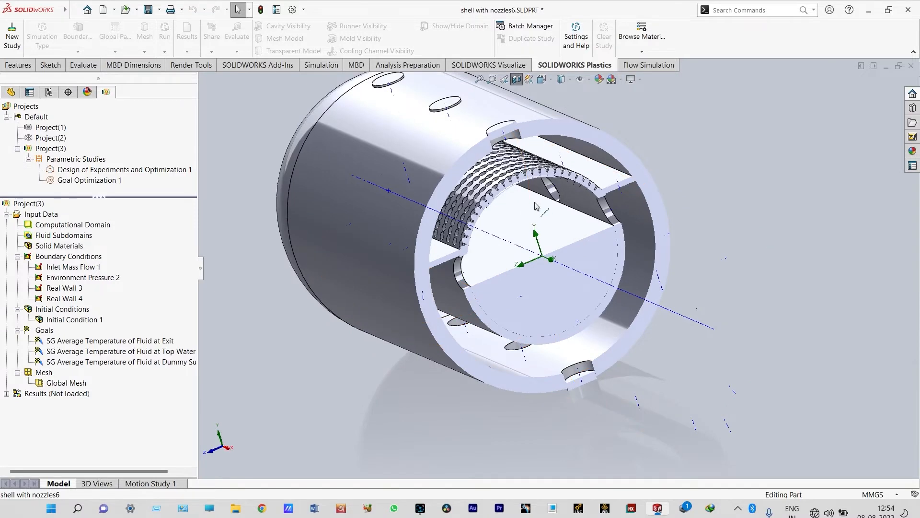
pyautogui.scroll(1, 539, 211)
pyautogui.scroll(-5, 498, 286)
pyautogui.scroll(-3, 484, 286)
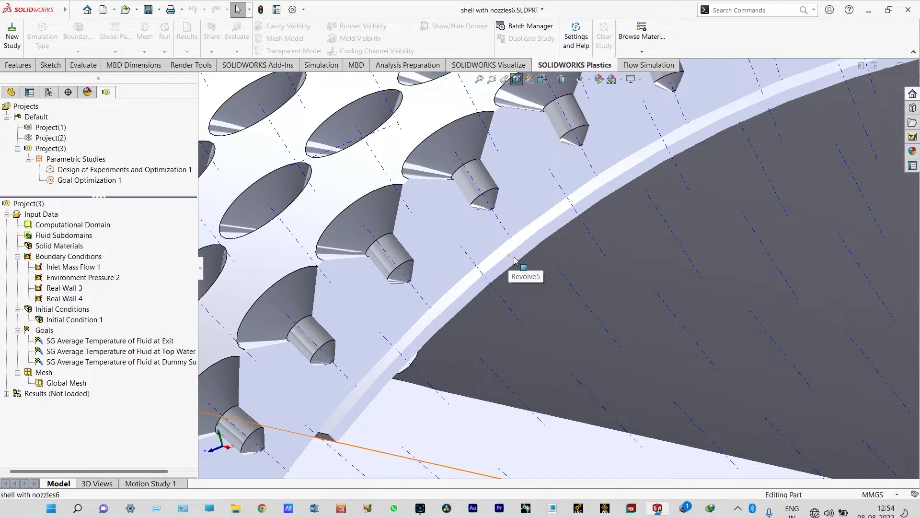
pyautogui.scroll(2, 514, 259)
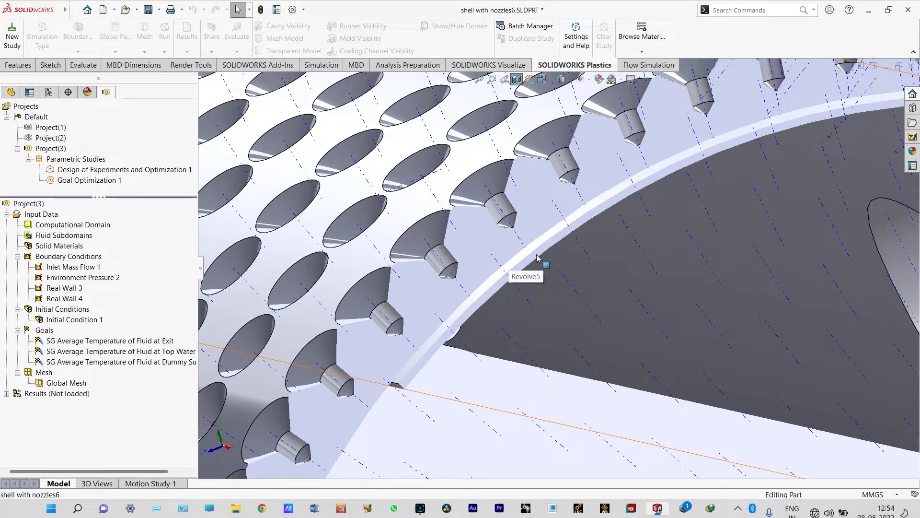
pyautogui.scroll(1, 537, 258)
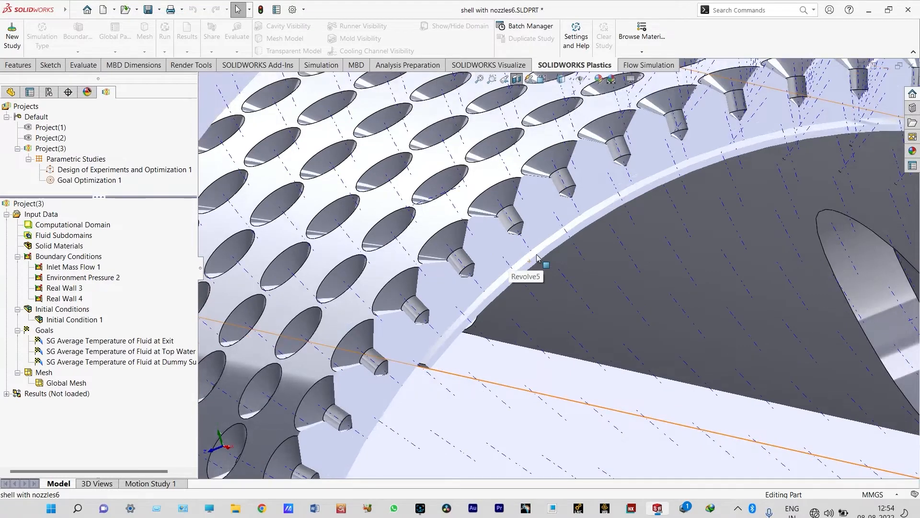
pyautogui.scroll(6, 537, 257)
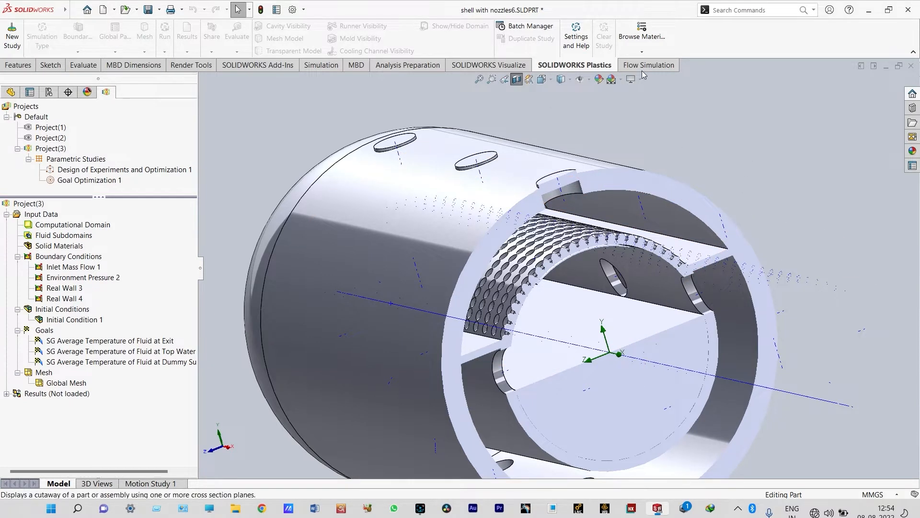
# Step: Turn off the section view to show the complete shell and bring up the Flow Simulation tools
pyautogui.click(579, 79)
pyautogui.click(649, 65)
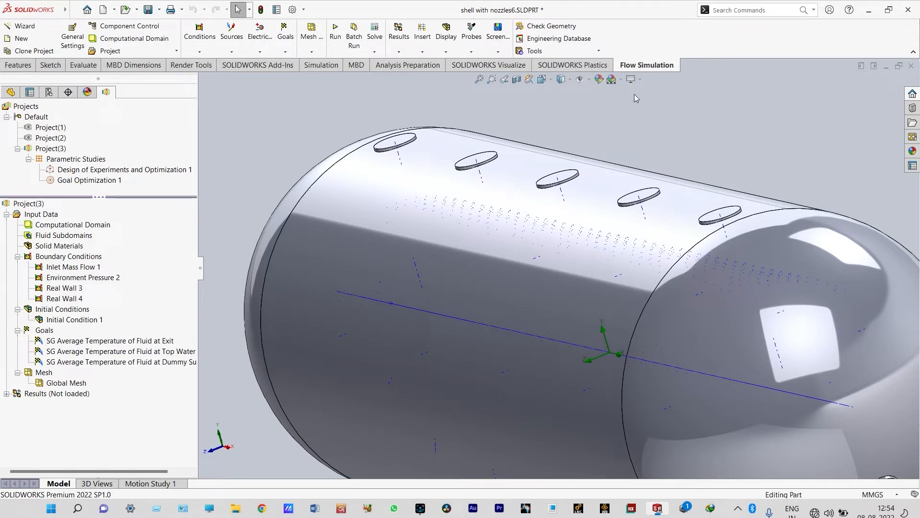
pyautogui.scroll(1, 632, 95)
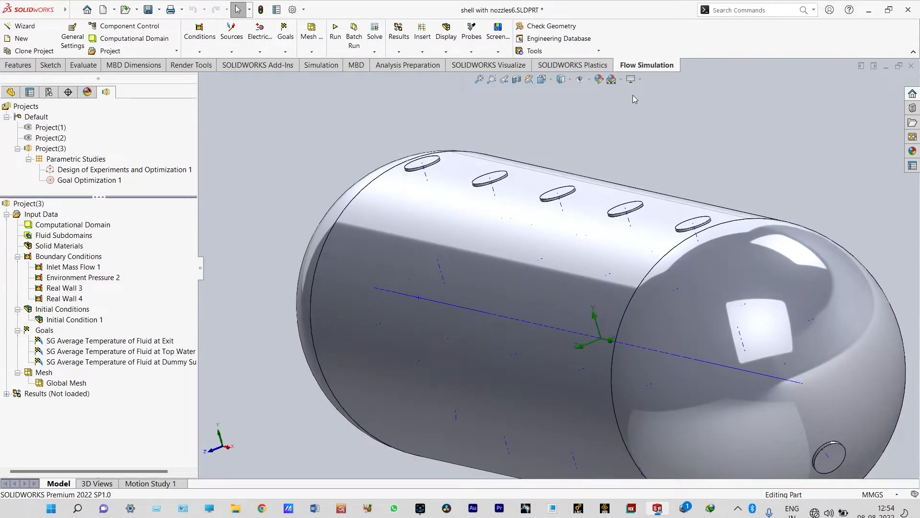
# Step: Create Project(4) with the wizard in the current configuration, using SI units with temperature in Celsius
pyautogui.click(25, 26)
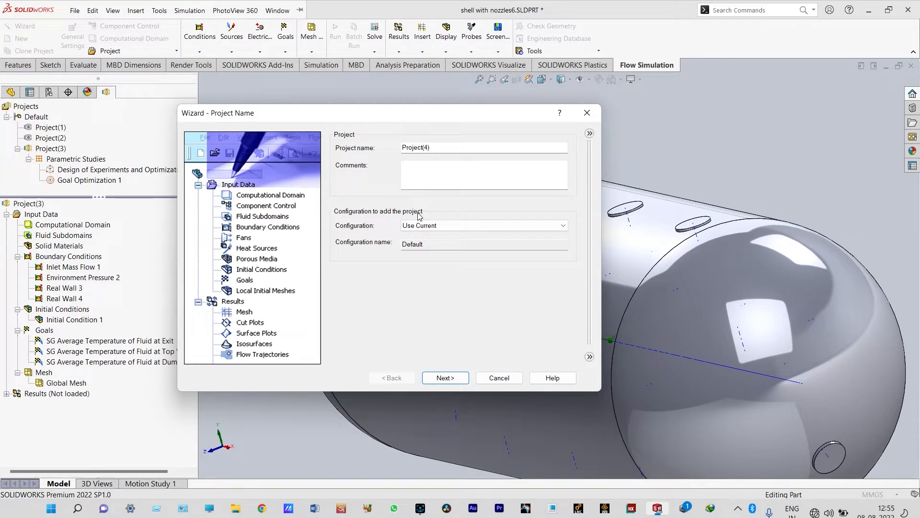
pyautogui.click(438, 378)
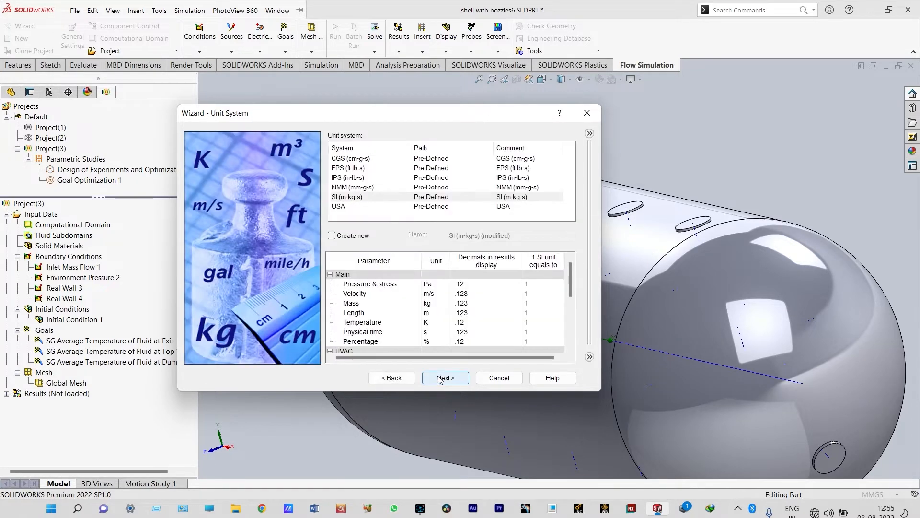
pyautogui.click(358, 198)
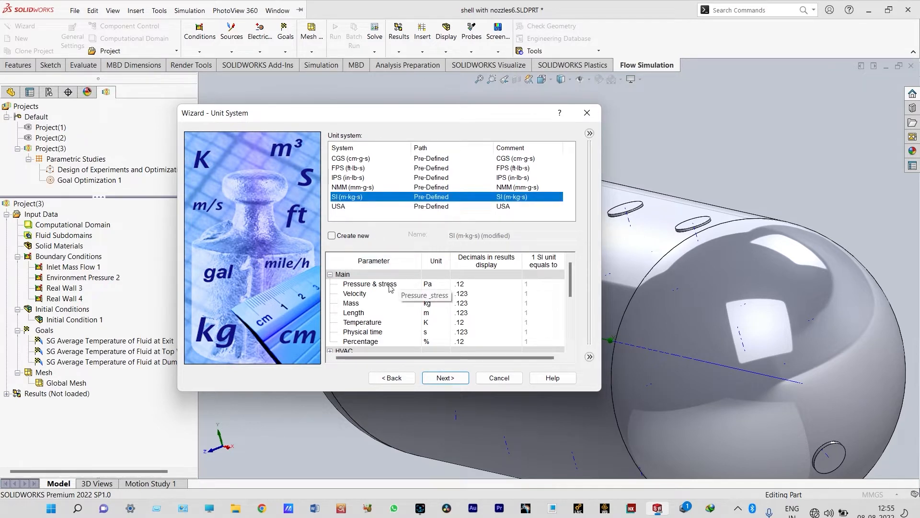
pyautogui.click(426, 322)
pyautogui.click(442, 324)
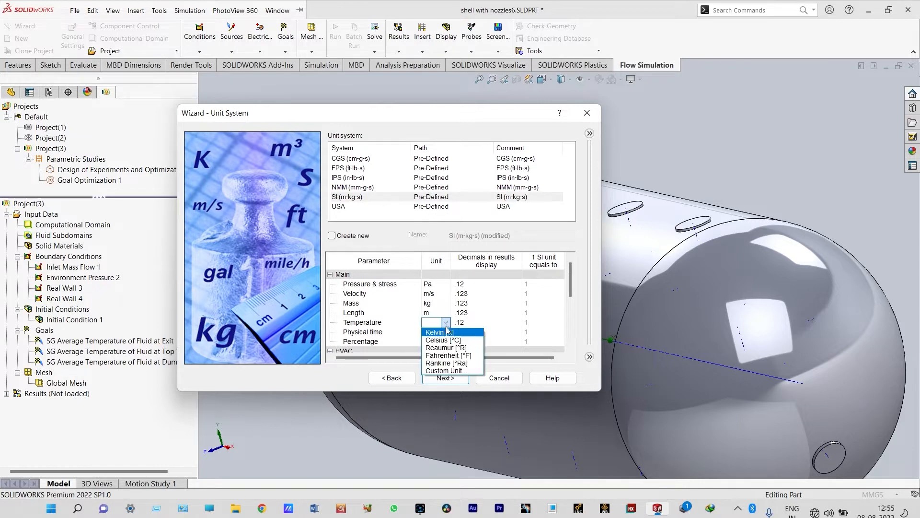
pyautogui.click(445, 341)
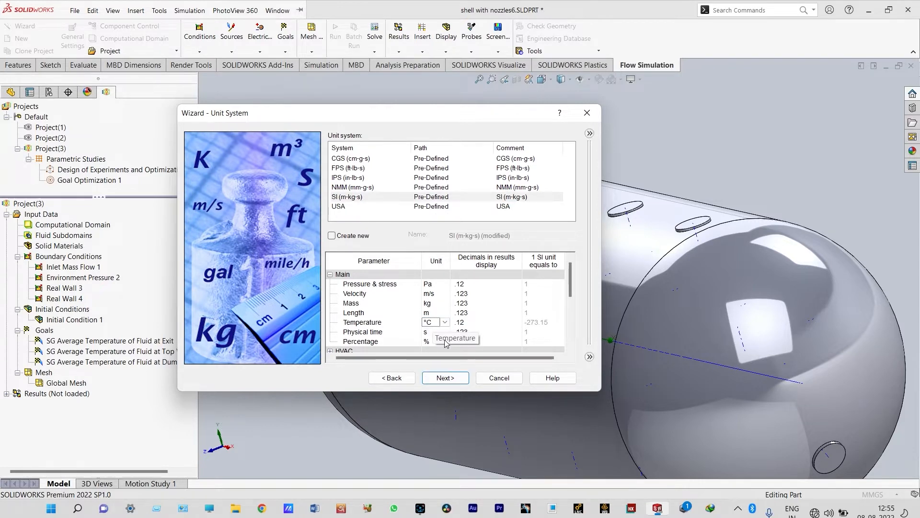
pyautogui.click(445, 377)
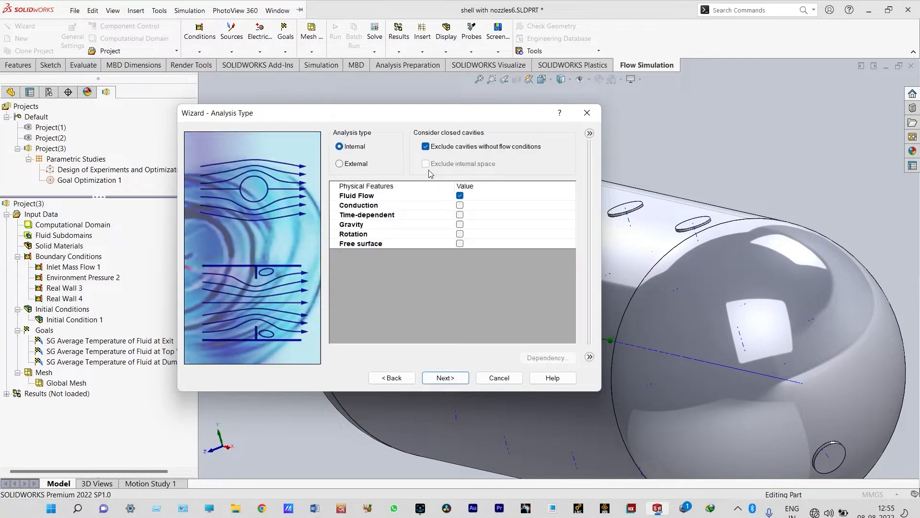
# Step: Configure the internal analysis to include cavities without flow conditions, with conduction and time dependence over 2 s at a 0.01 s output step
pyautogui.click(425, 146)
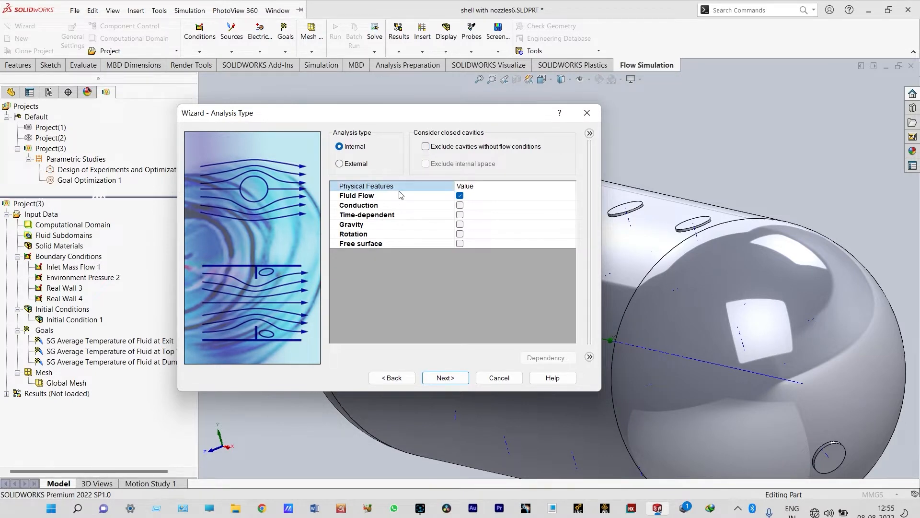
pyautogui.click(459, 205)
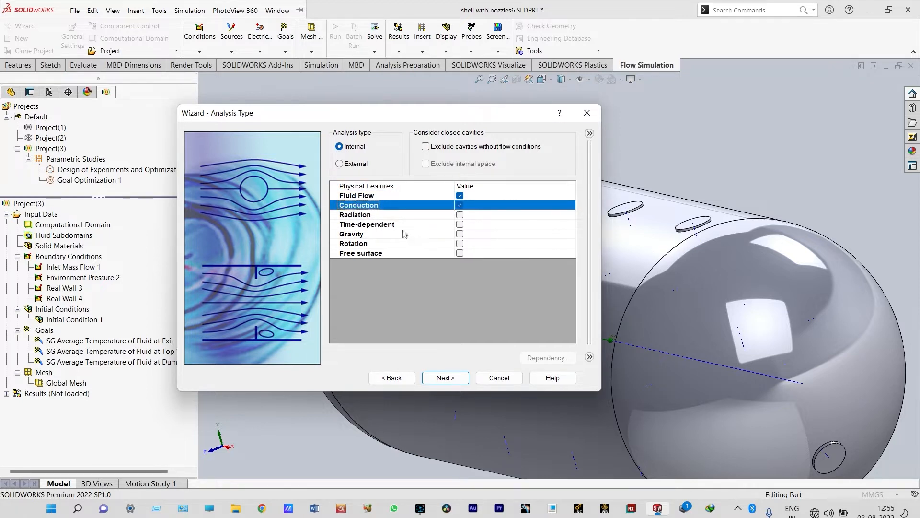
pyautogui.click(459, 224)
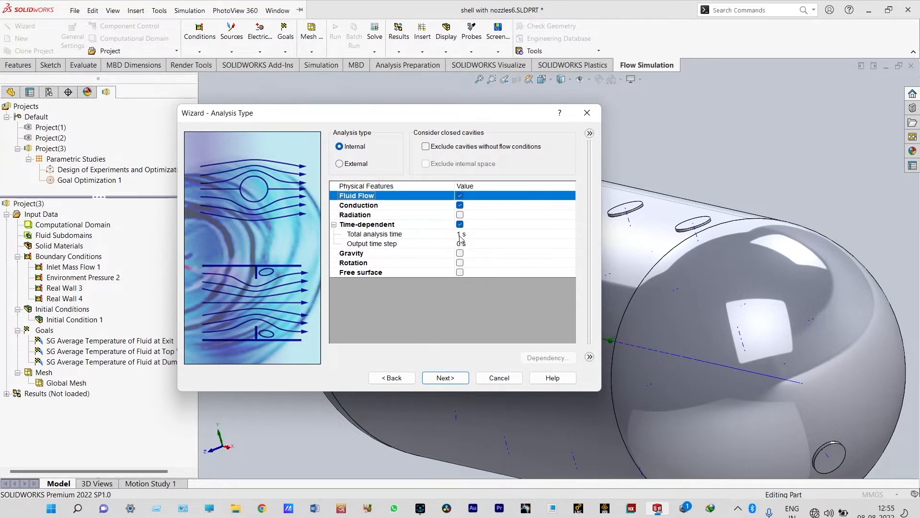
pyautogui.click(460, 234)
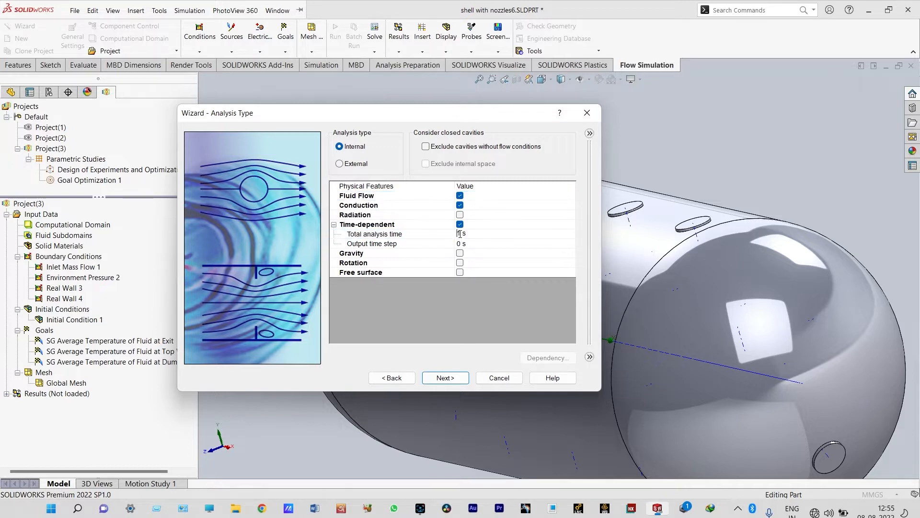
pyautogui.write('2')
pyautogui.click(460, 243)
# Step: Enable gravity with a Y component of -9.81 m/s^2 and a Z component of 0, and enable the free surface feature
pyautogui.click(460, 253)
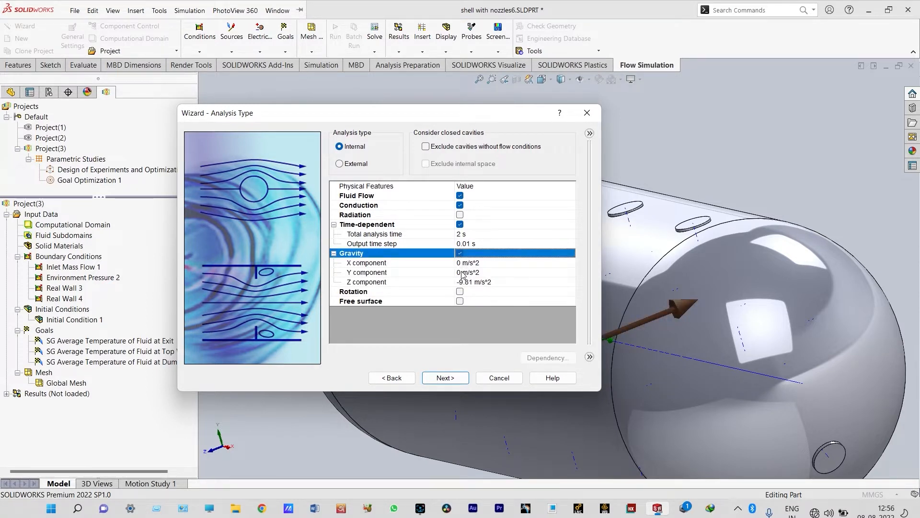
pyautogui.click(463, 274)
pyautogui.click(462, 272)
pyautogui.press('BackSpace')
pyautogui.write('-9.')
pyautogui.write('81')
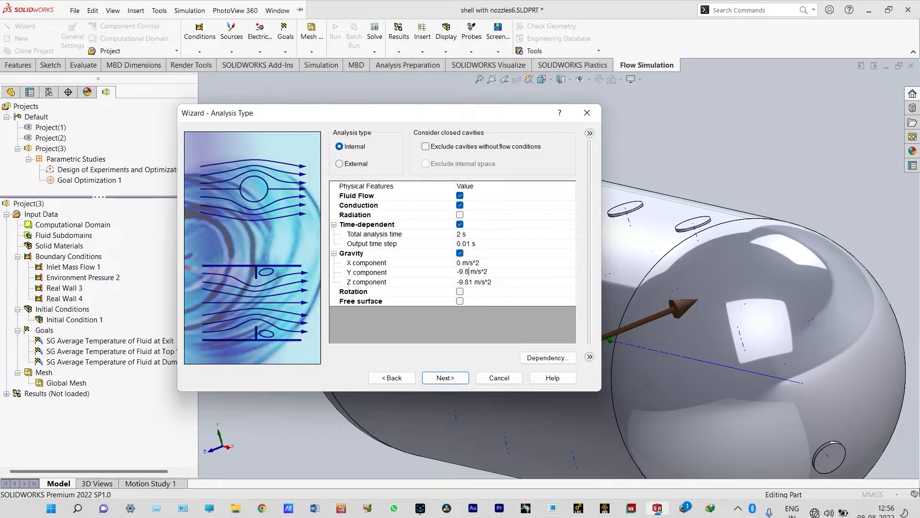
pyautogui.click(532, 209)
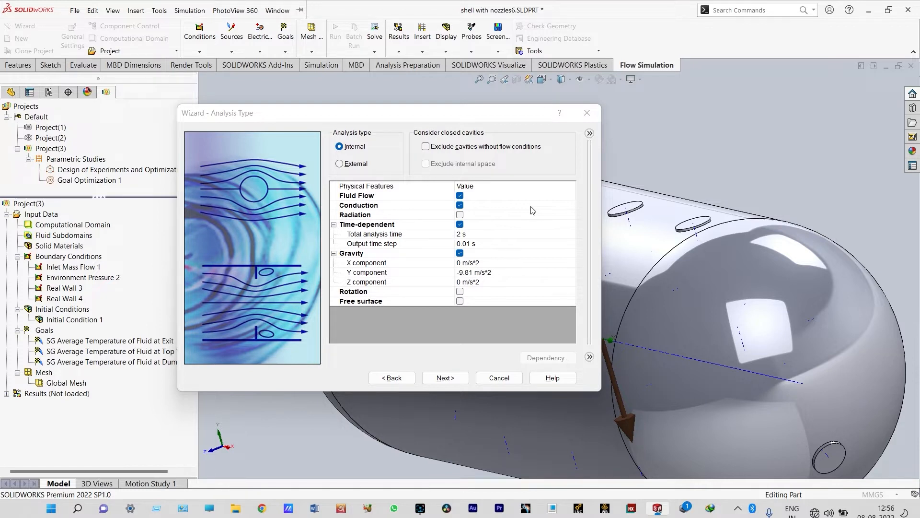
pyautogui.click(460, 302)
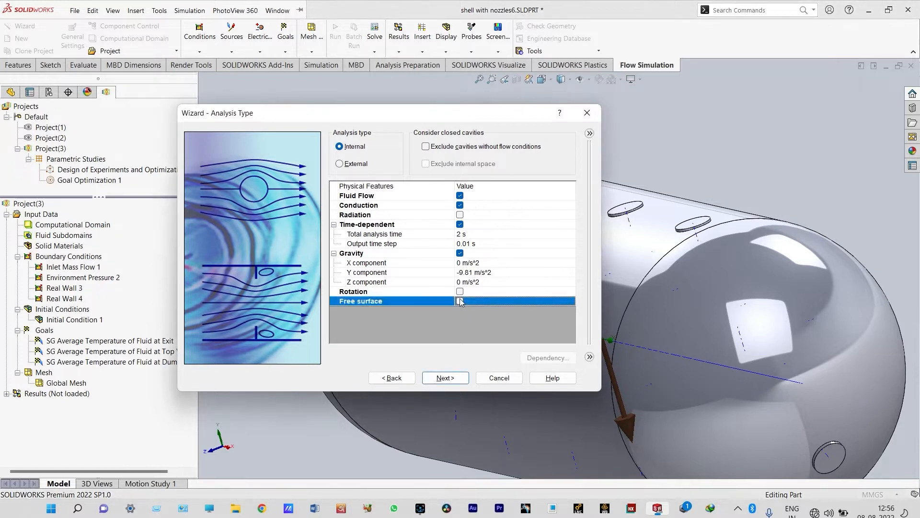
pyautogui.click(445, 377)
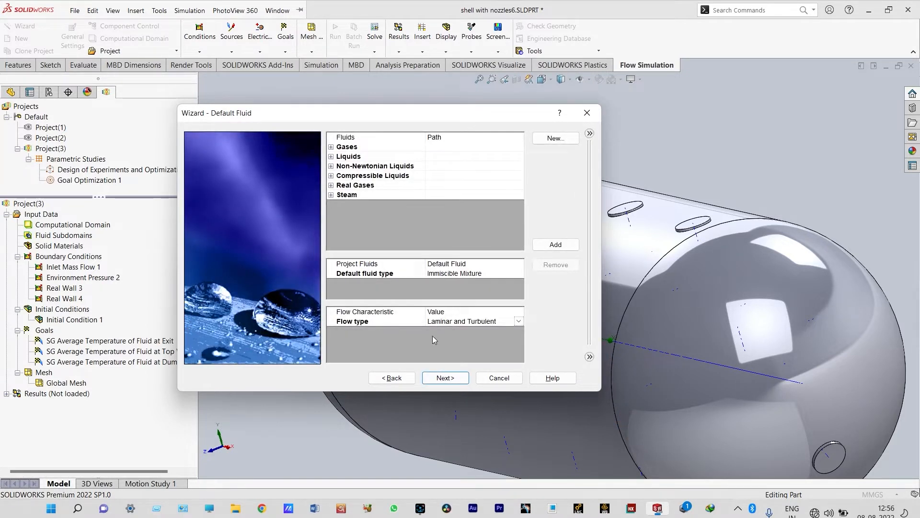
# Step: Add the predefined gas Air and the predefined liquid Water as the project fluids of the immiscible mixture
pyautogui.click(331, 147)
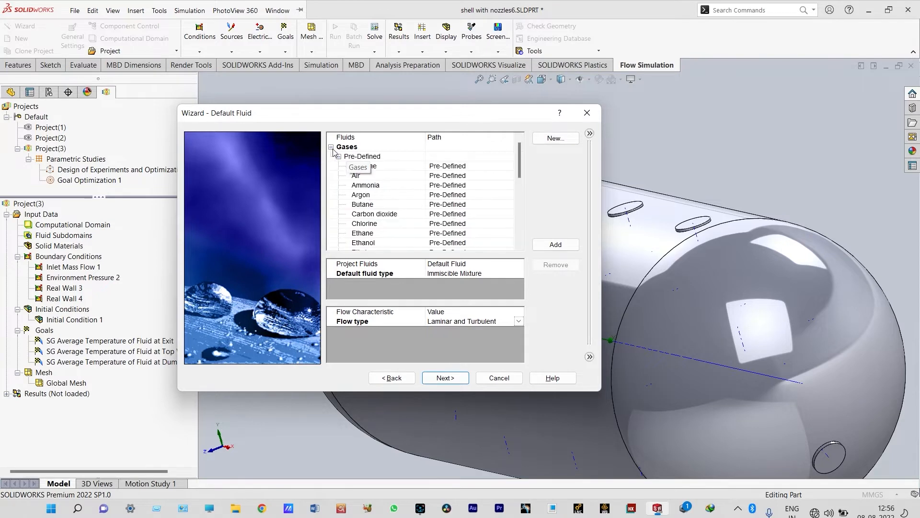
pyautogui.doubleClick(357, 175)
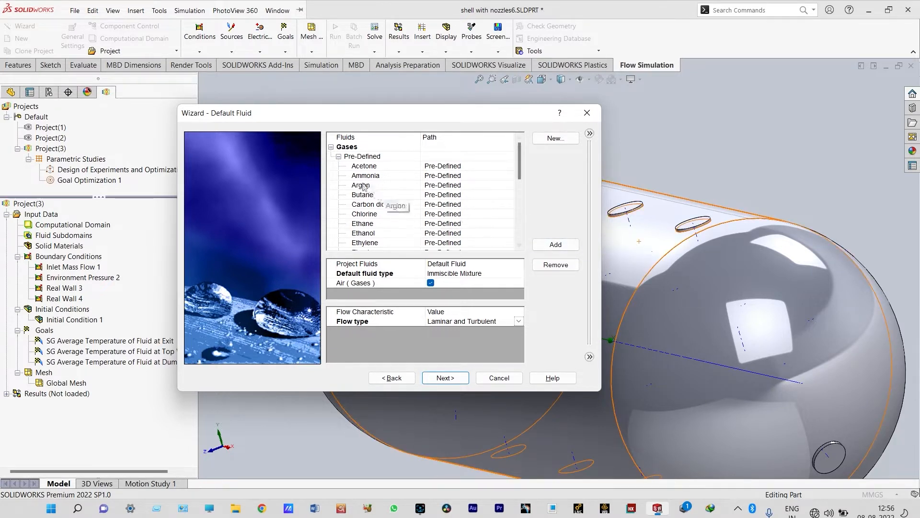
pyautogui.click(330, 147)
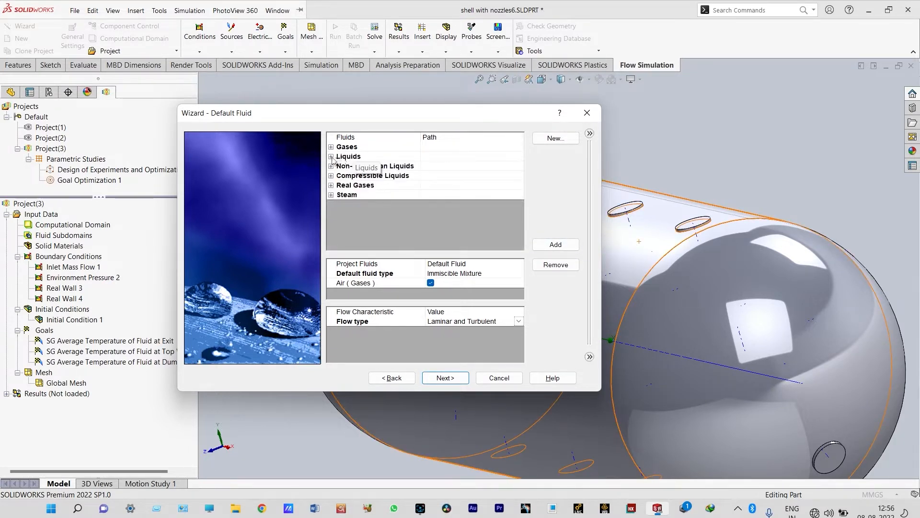
pyautogui.click(331, 157)
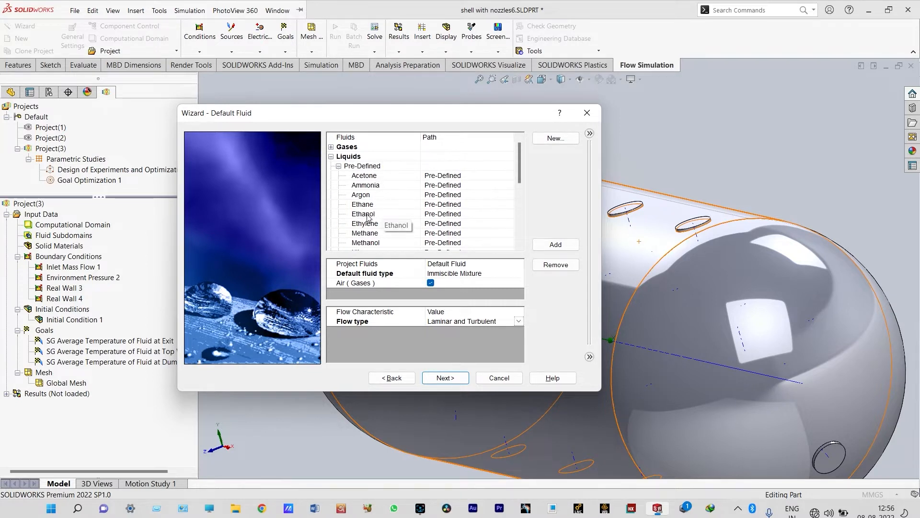
pyautogui.scroll(-3, 367, 217)
pyautogui.click(367, 233)
pyautogui.doubleClick(368, 233)
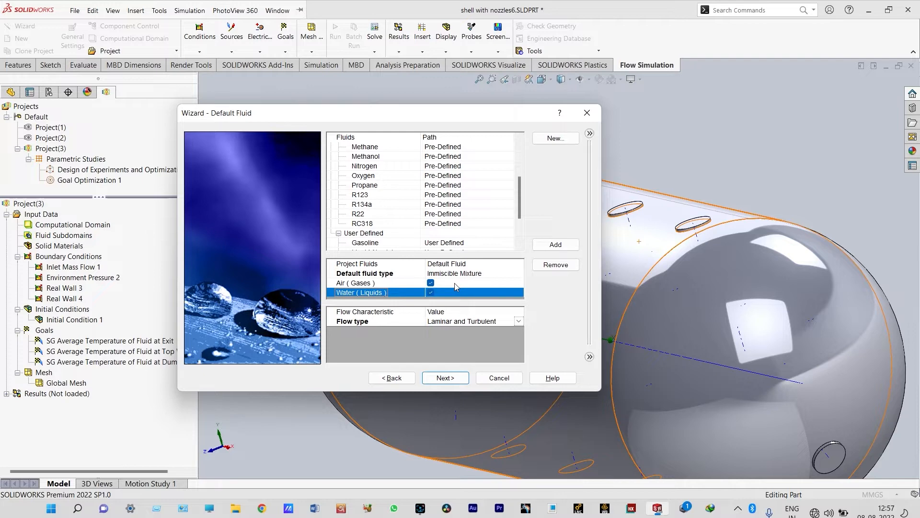
pyautogui.click(450, 380)
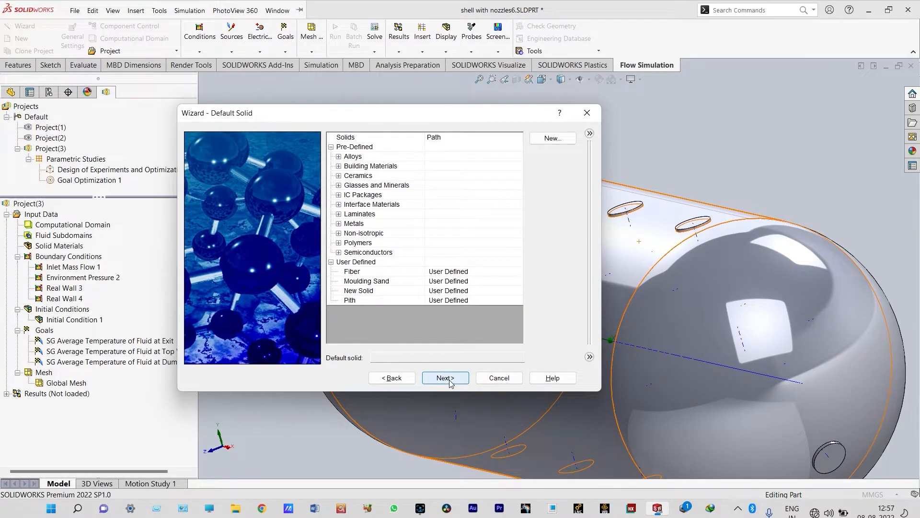
# Step: Choose the predefined alloy Steel Stainless 321 as the default solid
pyautogui.click(339, 157)
pyautogui.scroll(-4, 405, 232)
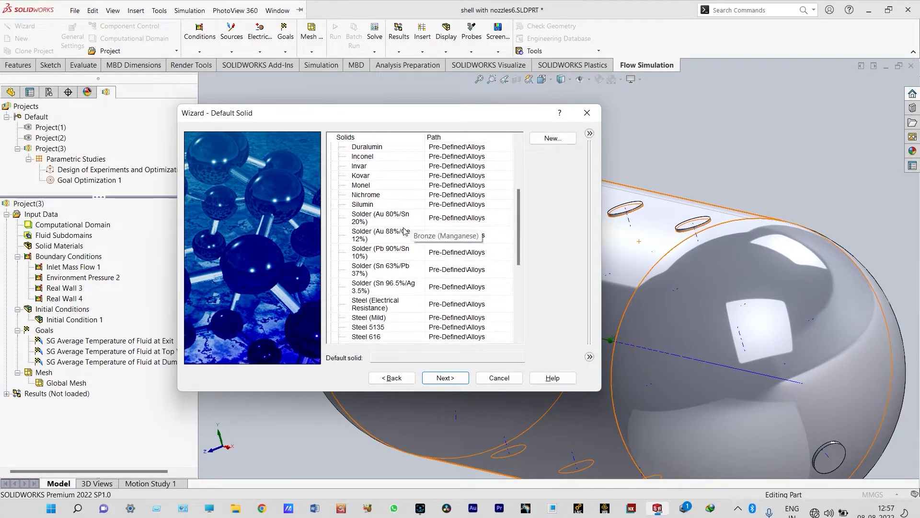
pyautogui.scroll(-3, 405, 231)
pyautogui.click(401, 273)
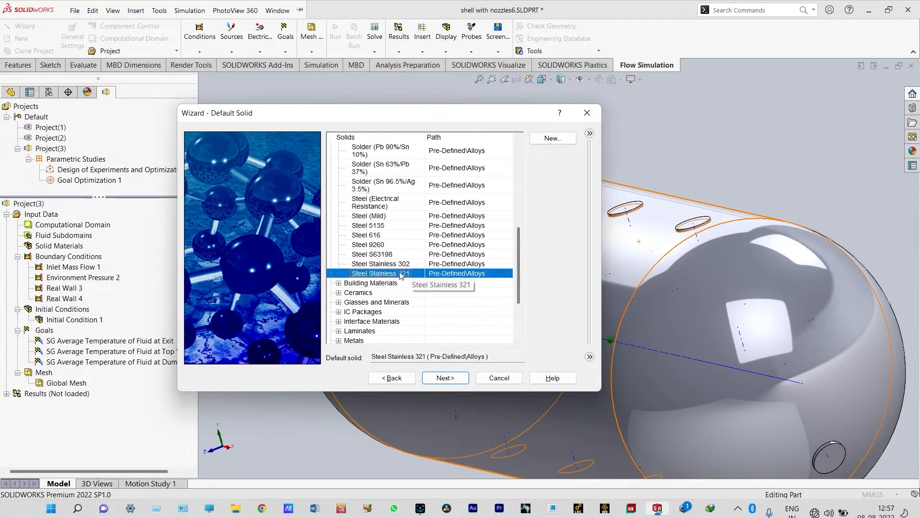
pyautogui.click(440, 378)
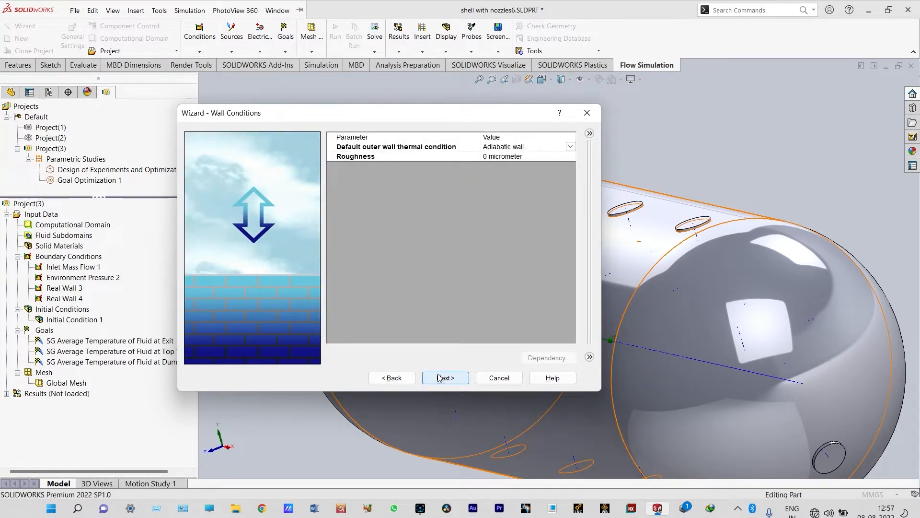
# Step: Accept the default wall conditions, set the initial fluid and solid temperatures to 20 °C, and finish creating the project
pyautogui.click(441, 378)
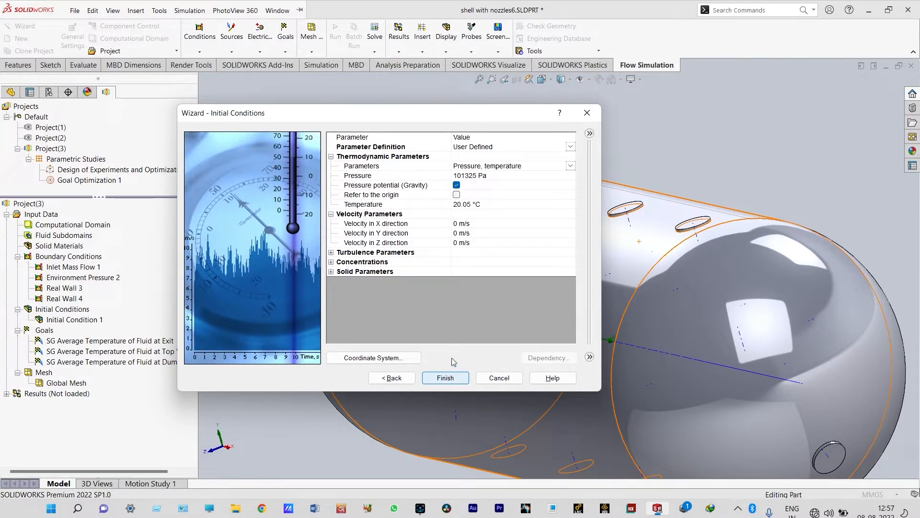
pyautogui.click(470, 205)
pyautogui.click(470, 204)
pyautogui.press('BackSpace')
pyautogui.click(331, 262)
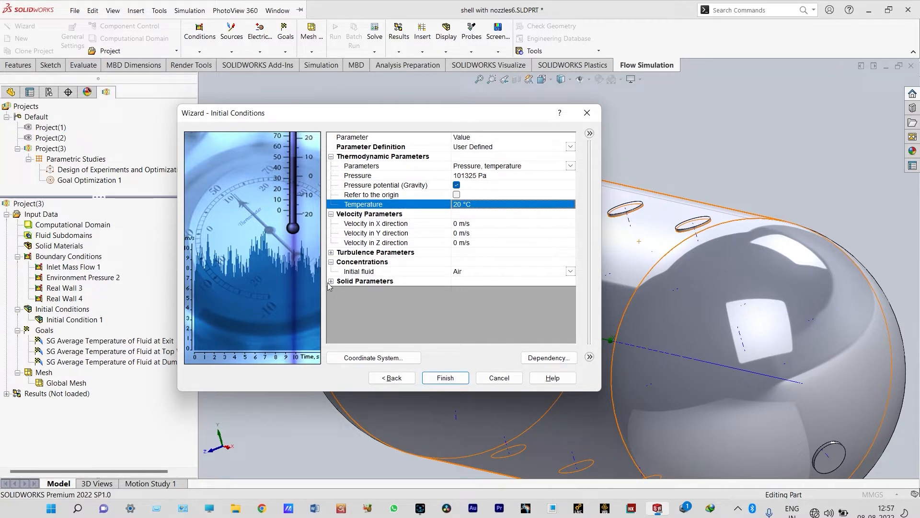
pyautogui.click(330, 282)
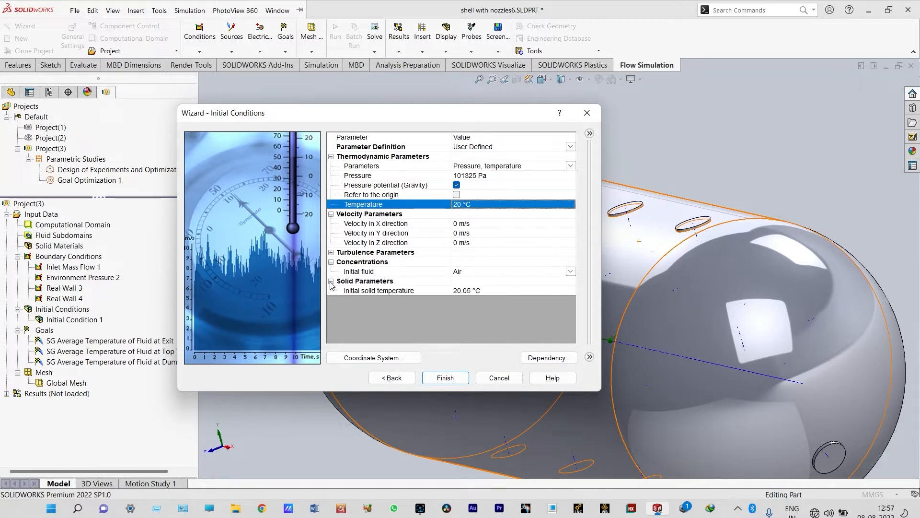
pyautogui.click(470, 290)
pyautogui.press('BackSpace')
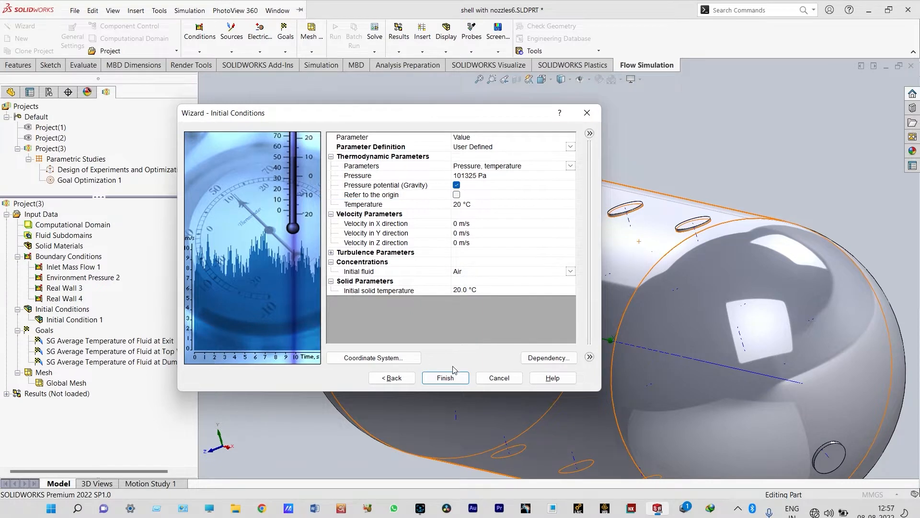
pyautogui.click(445, 378)
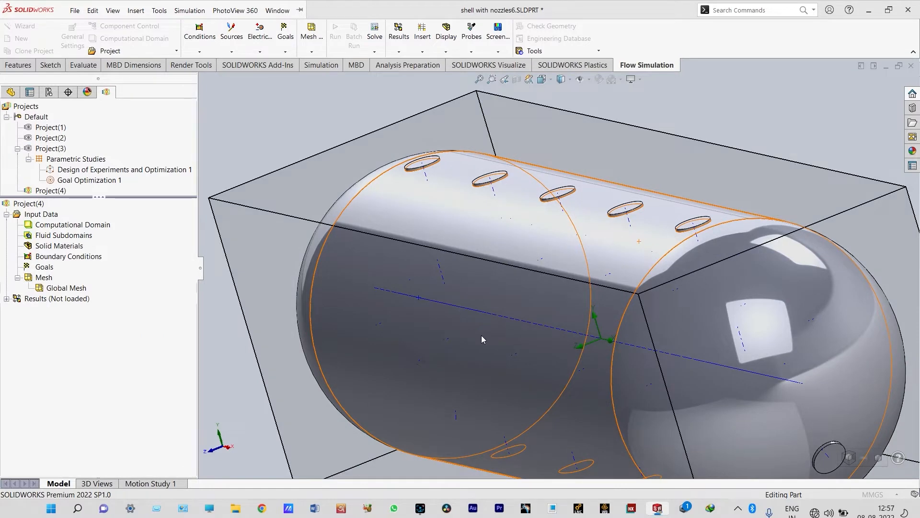
# Step: Hide the computational domain box around the shell
pyautogui.scroll(5, 482, 316)
pyautogui.moveTo(483, 319); pyautogui.dragTo(688, 318, button='middle')
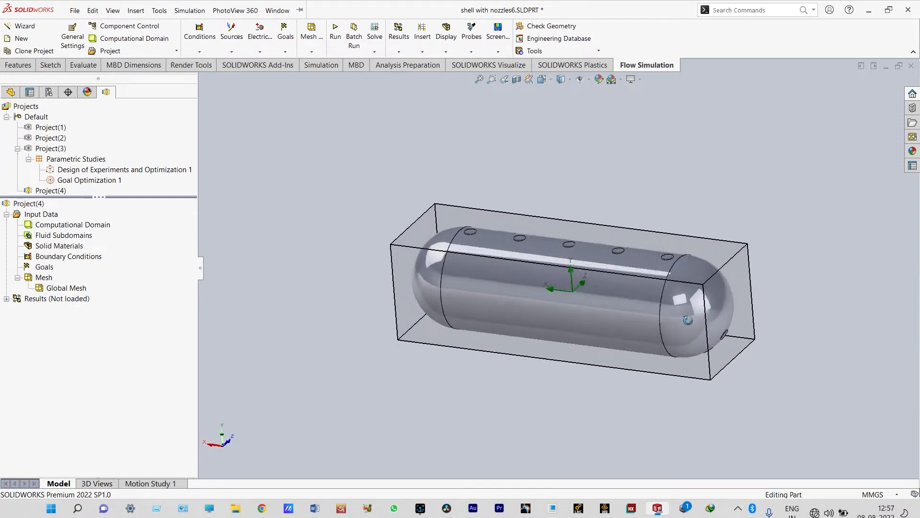
pyautogui.scroll(-1, 729, 274)
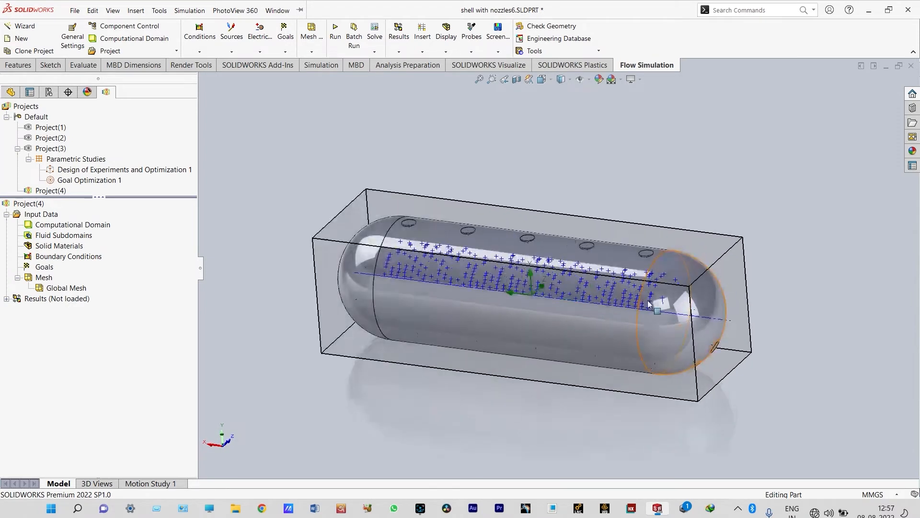
pyautogui.rightClick(95, 230)
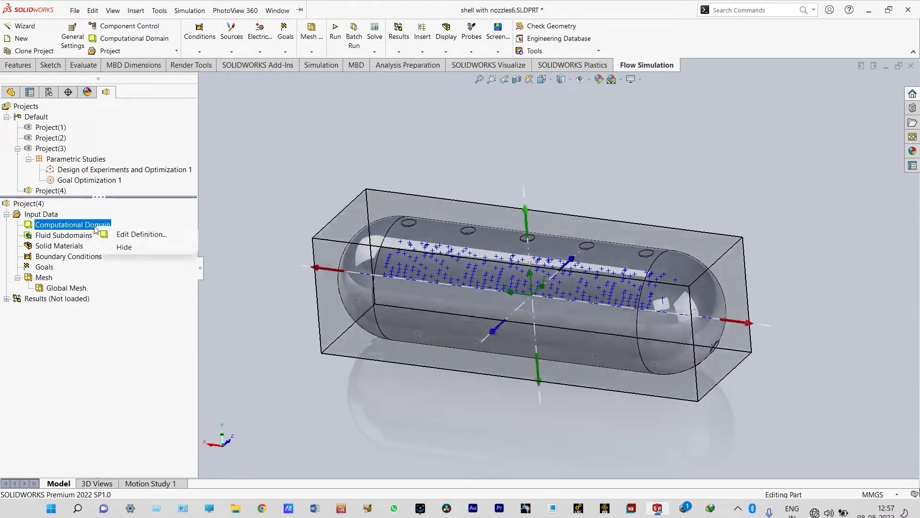
pyautogui.click(121, 247)
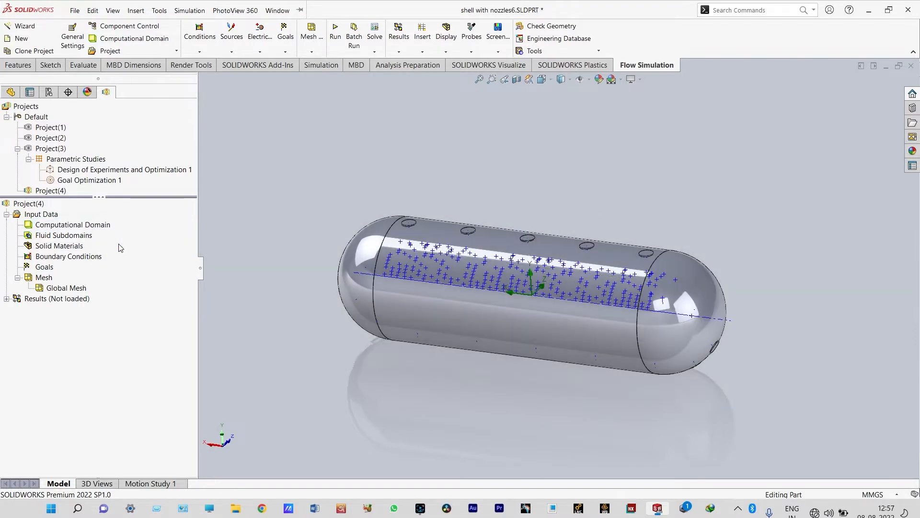
# Step: Section the model along the Front Plane to expose the interior of the shell
pyautogui.click(517, 80)
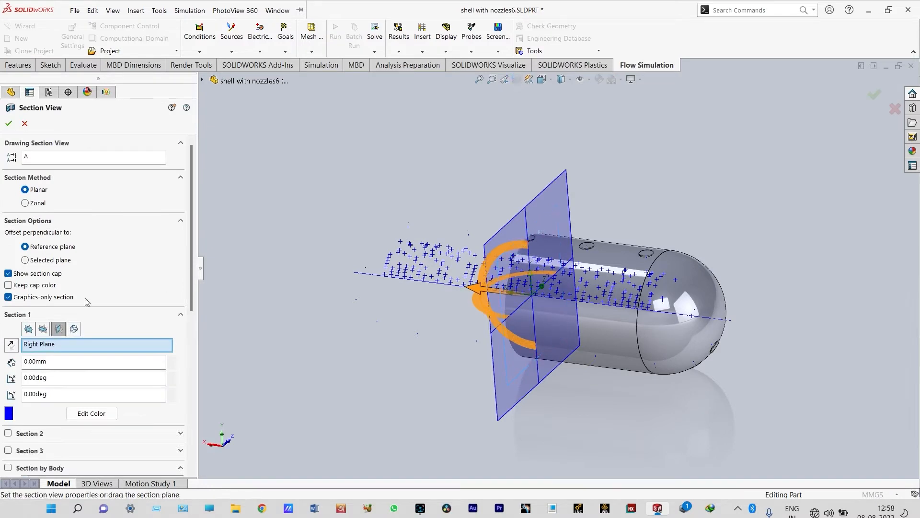
pyautogui.click(28, 329)
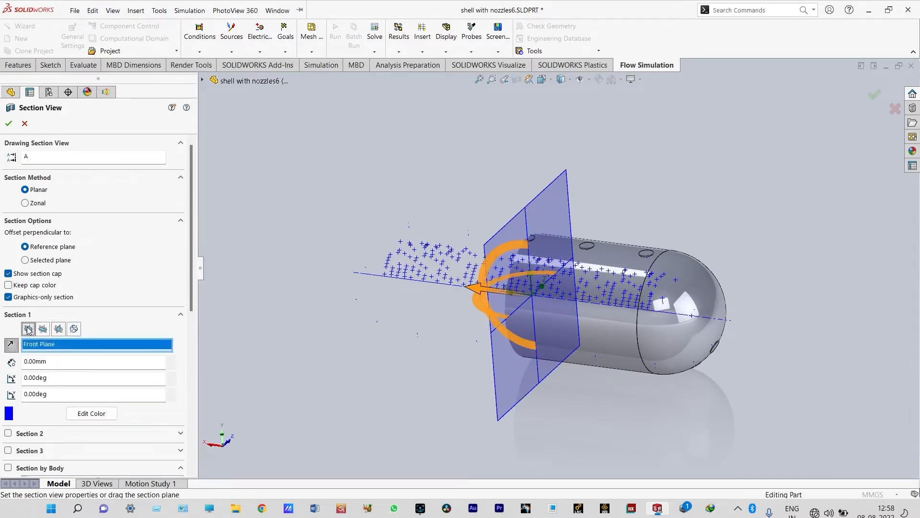
pyautogui.click(872, 96)
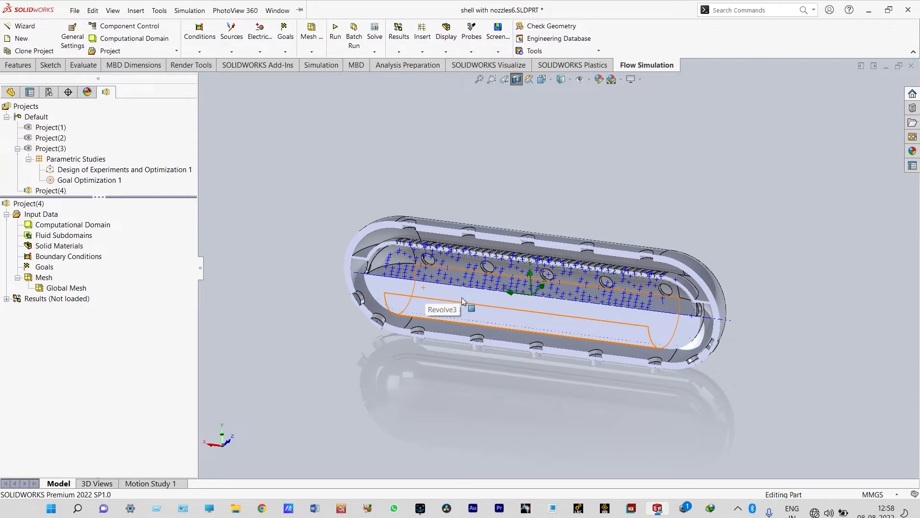
pyautogui.scroll(-3, 421, 289)
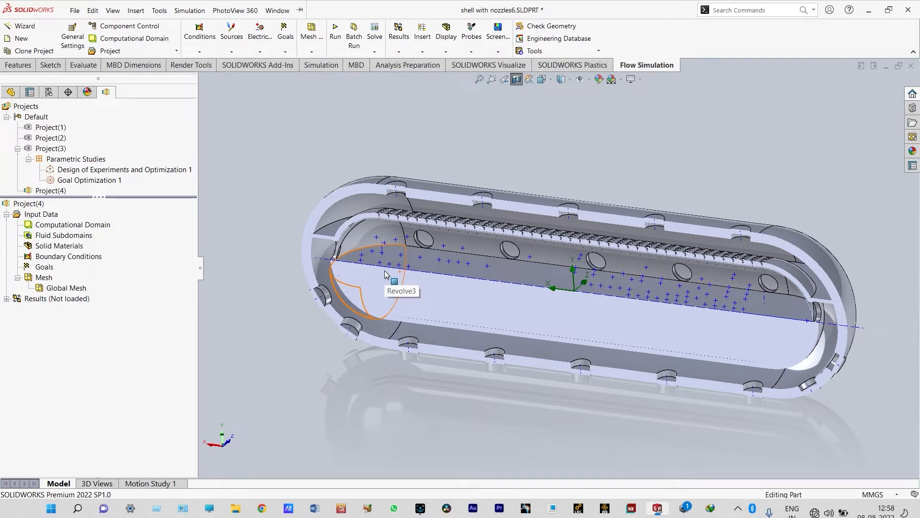
# Step: Start an initial condition on the Revolve3 solid body and disable its solid components
pyautogui.click(200, 53)
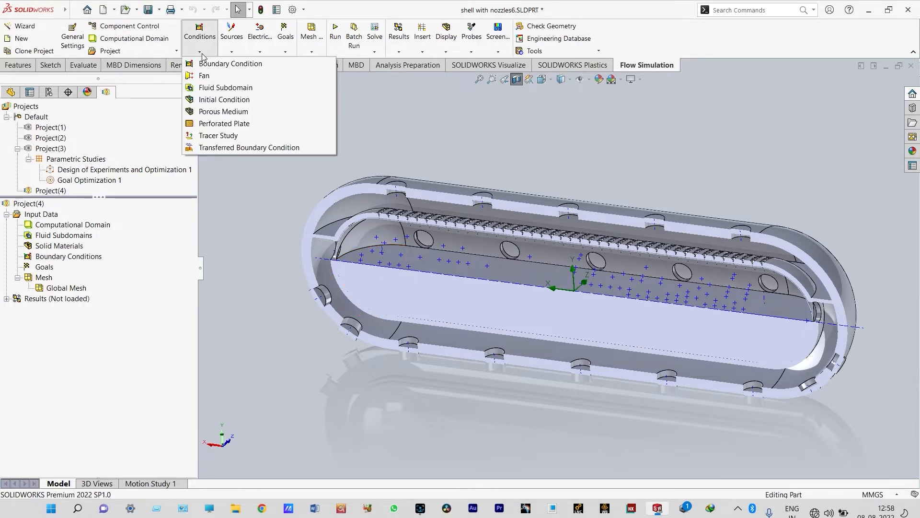
pyautogui.click(218, 99)
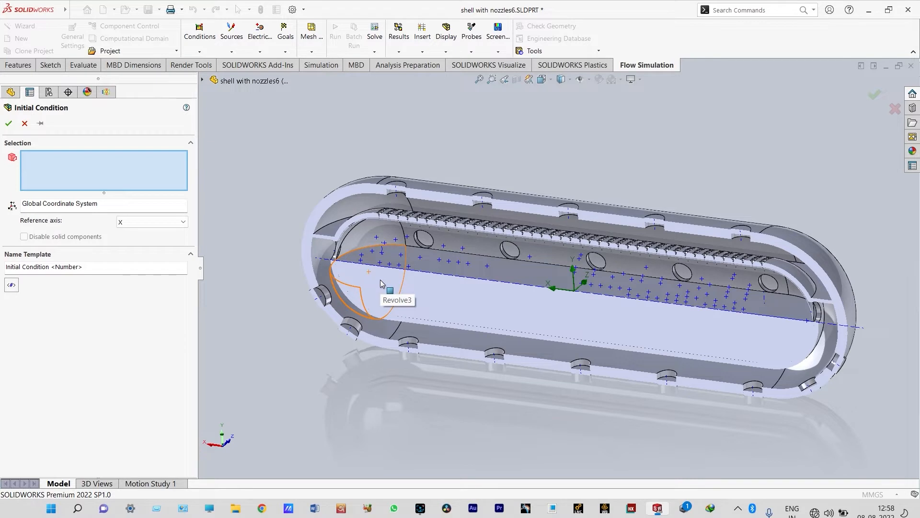
pyautogui.click(203, 81)
pyautogui.click(267, 138)
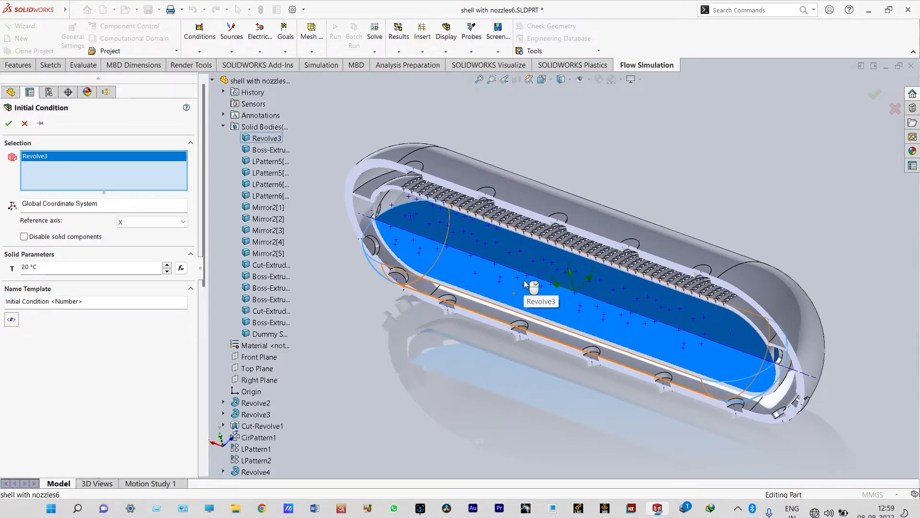
pyautogui.click(25, 237)
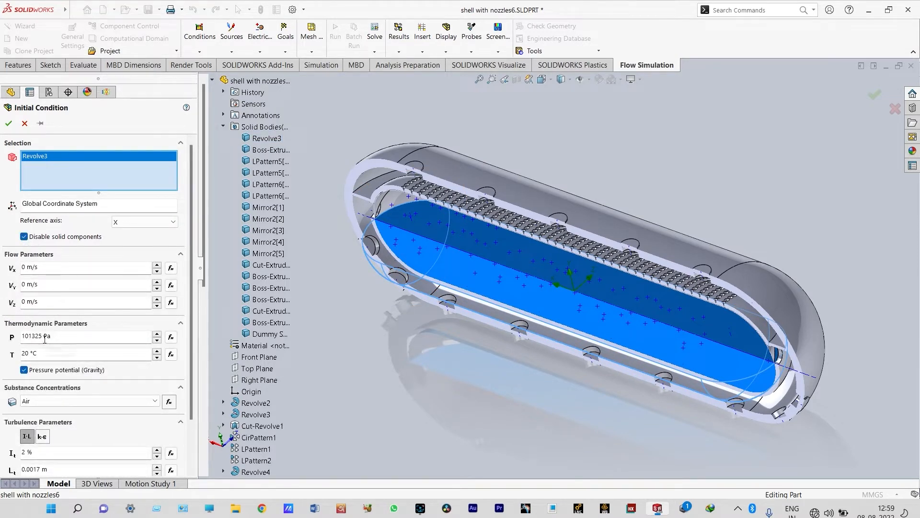
# Step: Set the initial condition's substance to Water and its temperature to 100 °C, and apply it
pyautogui.click(154, 402)
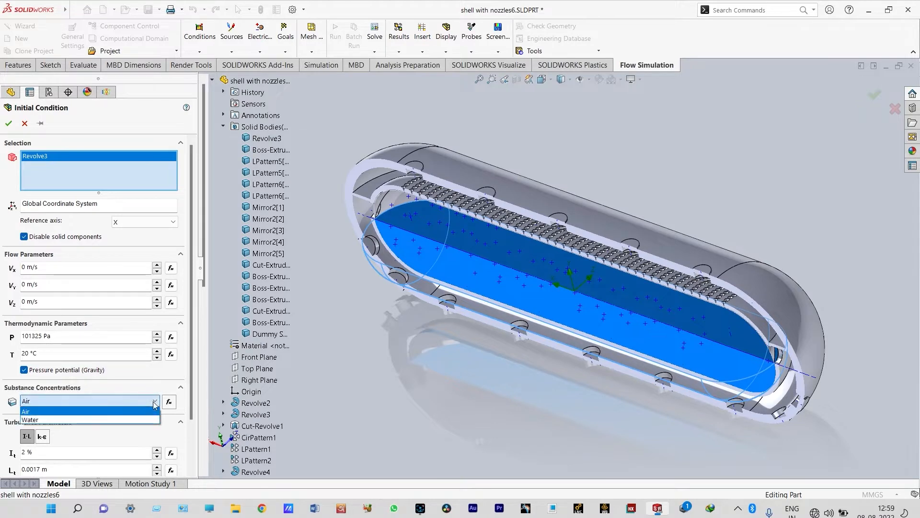
pyautogui.click(46, 420)
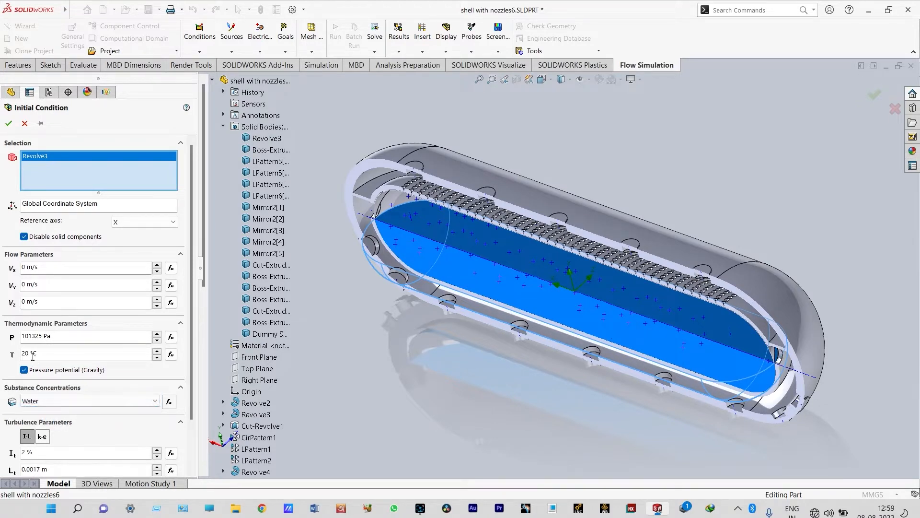
pyautogui.press('BackSpace')
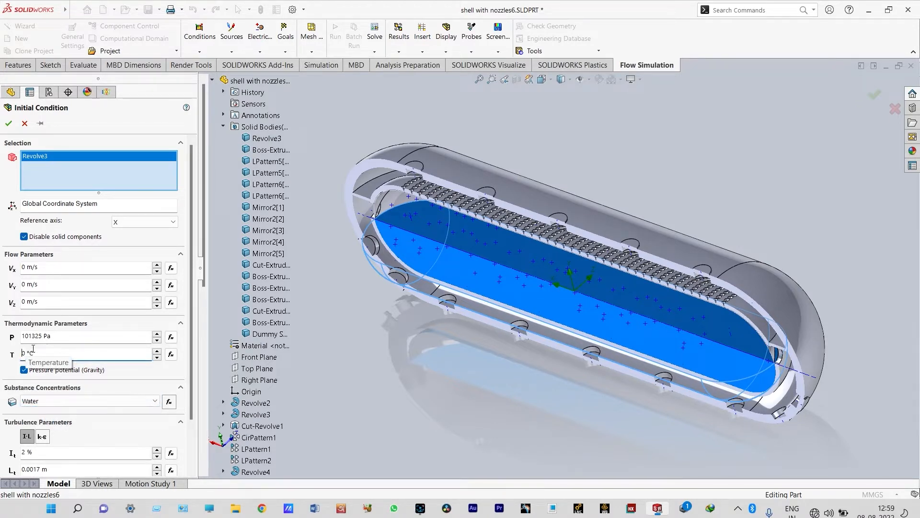
pyautogui.write('10')
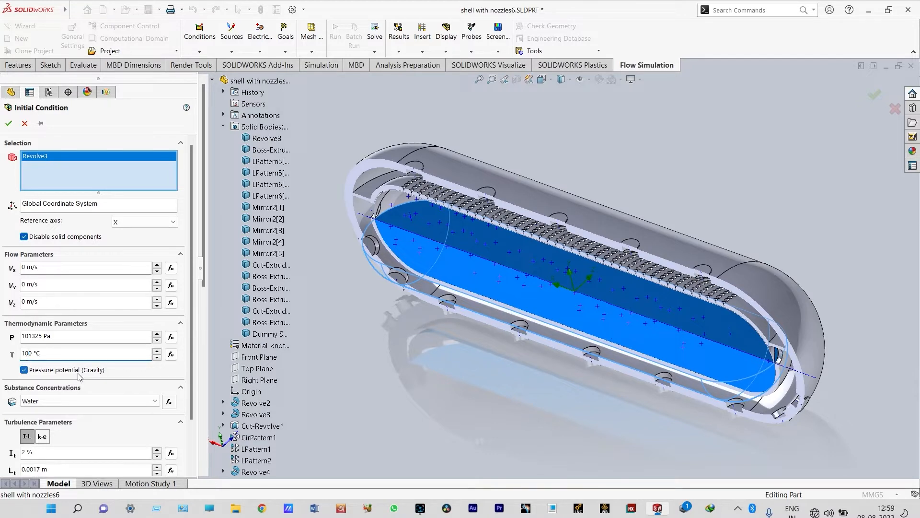
pyautogui.click(9, 123)
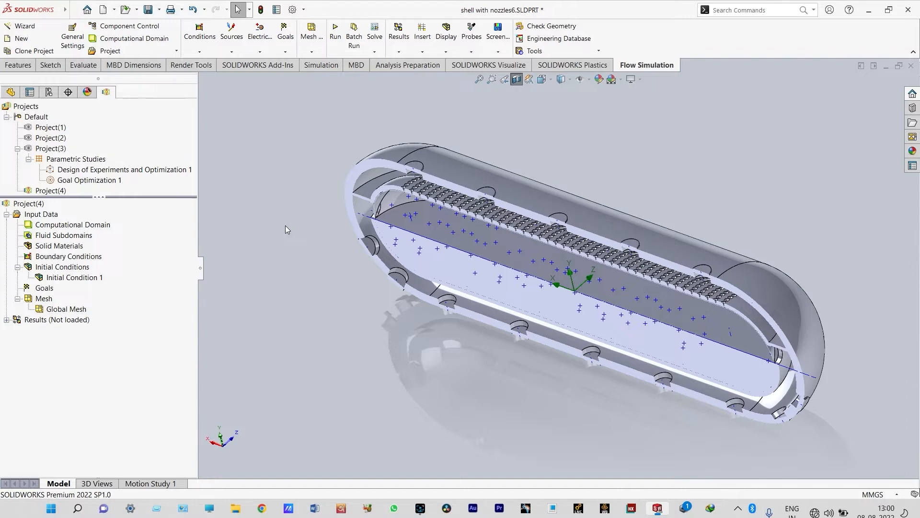
# Step: Start an Inlet Mass Flow boundary condition of 0.001 kg/s on the perforated curved face of the inner shell
pyautogui.rightClick(90, 257)
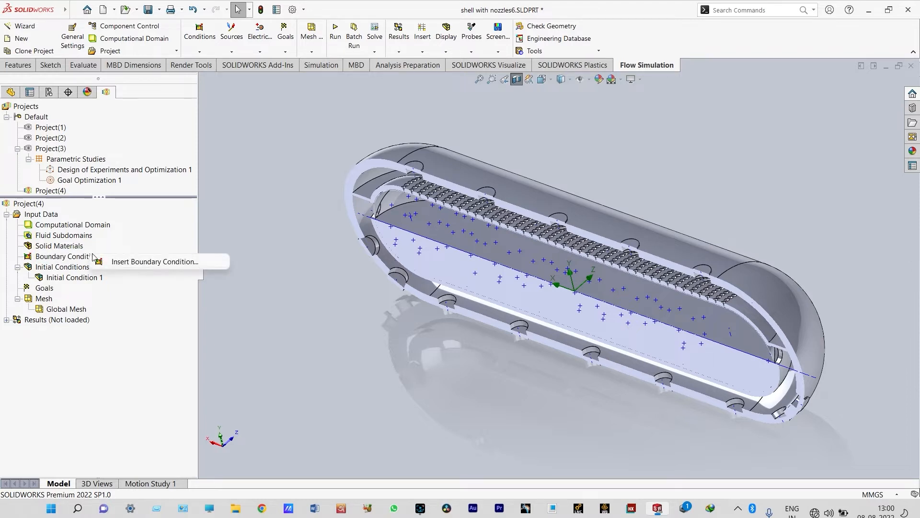
pyautogui.click(125, 261)
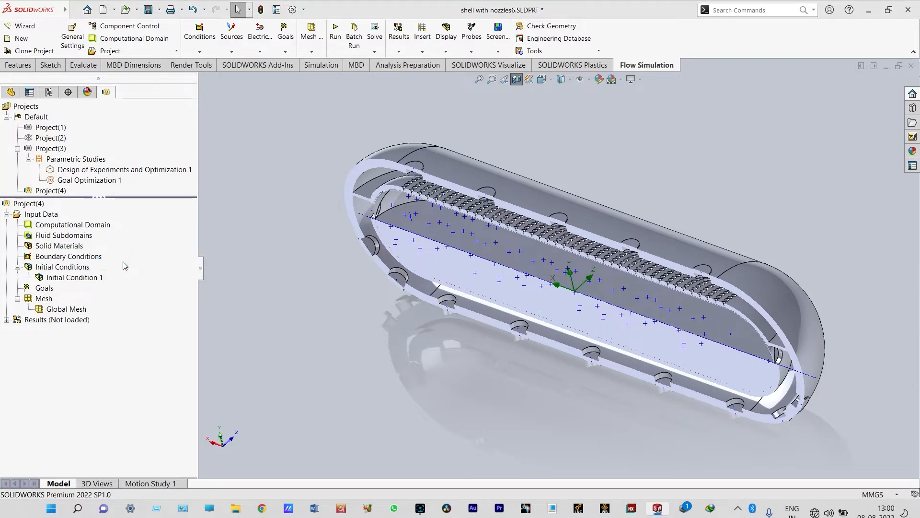
pyautogui.moveTo(353, 318); pyautogui.dragTo(416, 216, button='middle')
pyautogui.scroll(-5, 415, 206)
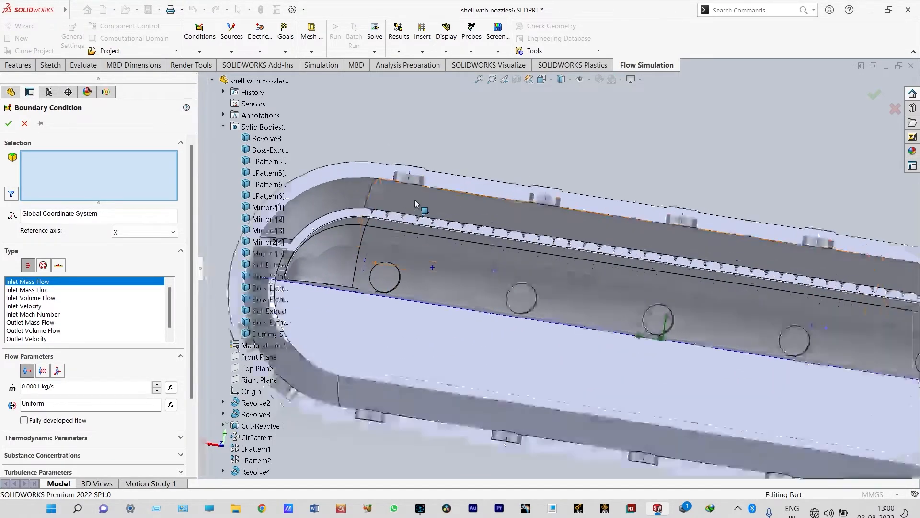
pyautogui.moveTo(412, 205); pyautogui.dragTo(482, 267, button='middle')
pyautogui.scroll(-4, 525, 206)
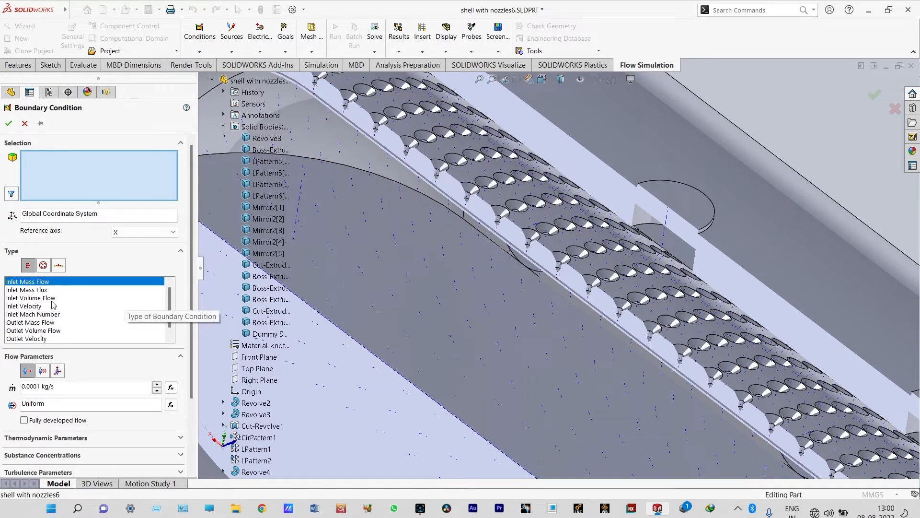
pyautogui.click(41, 386)
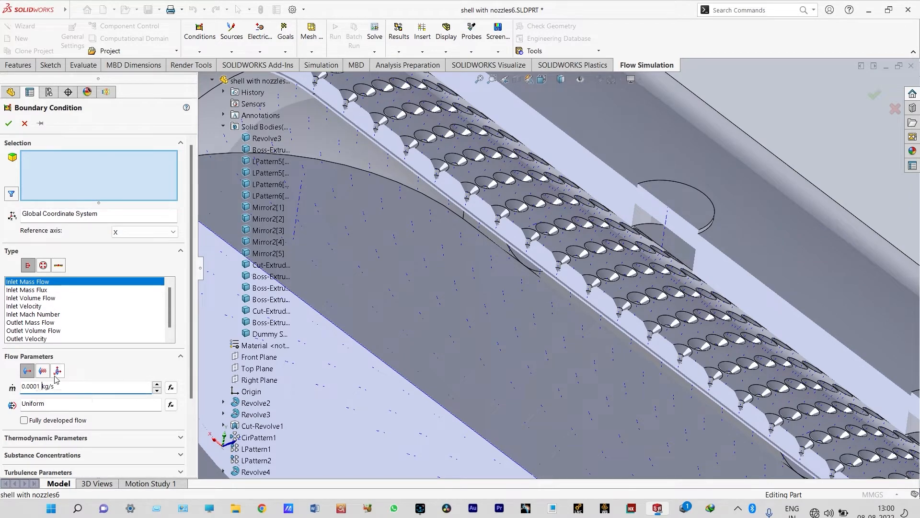
pyautogui.press('BackSpace')
pyautogui.press('BackSpace')
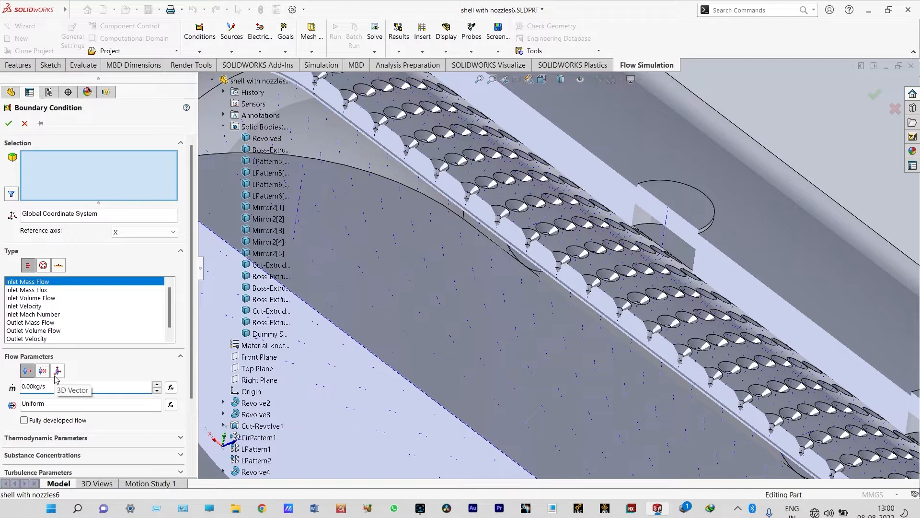
pyautogui.write('1')
pyautogui.click(514, 194)
pyautogui.scroll(4, 518, 197)
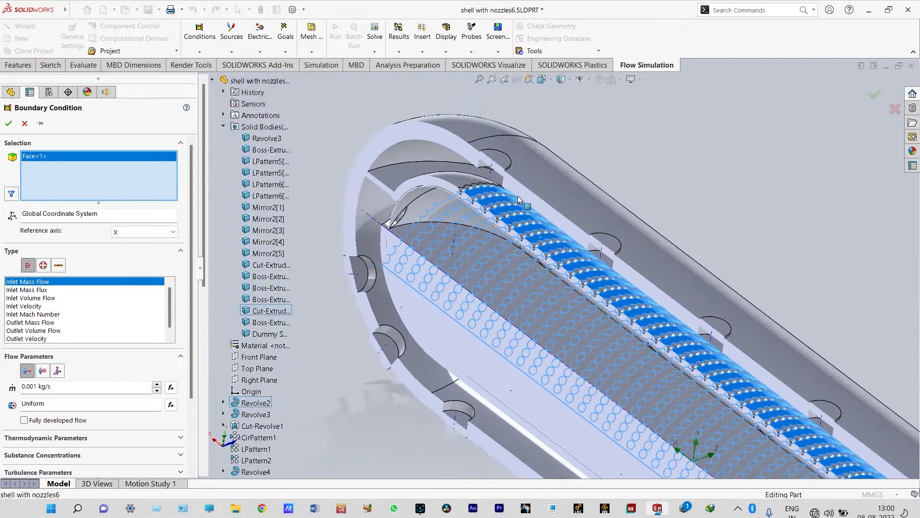
pyautogui.moveTo(518, 198); pyautogui.dragTo(532, 188, button='middle')
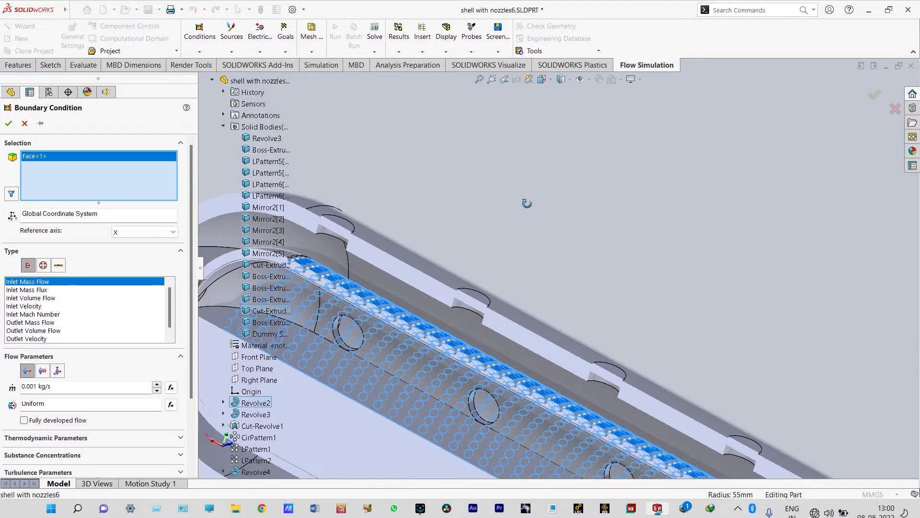
pyautogui.scroll(3, 526, 203)
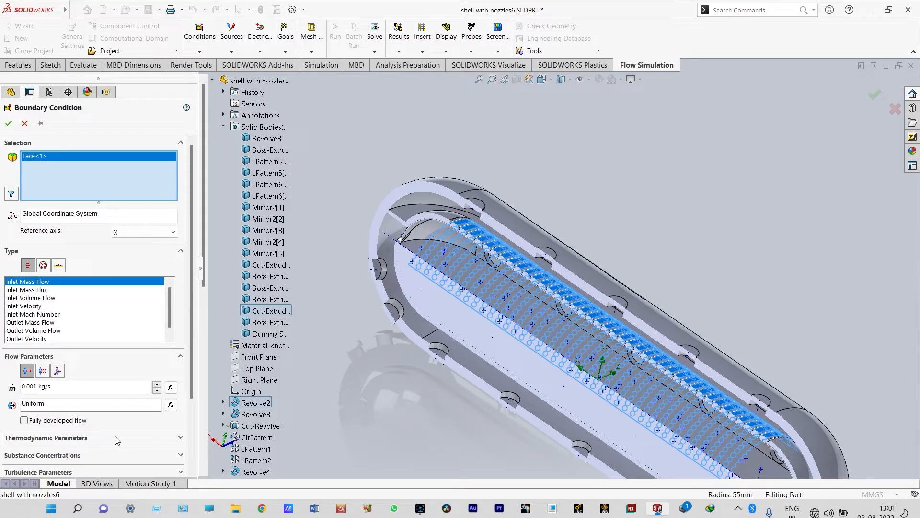
# Step: Set the inlet mass flow condition's pressure to 251325 Pa and its substance to Water, and apply it
pyautogui.click(161, 438)
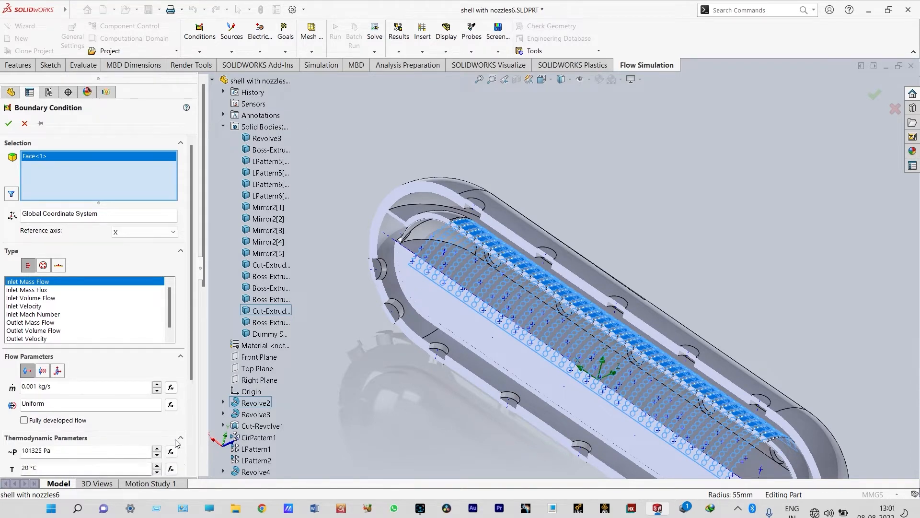
pyautogui.moveTo(28, 450); pyautogui.dragTo(21, 450)
pyautogui.write('25')
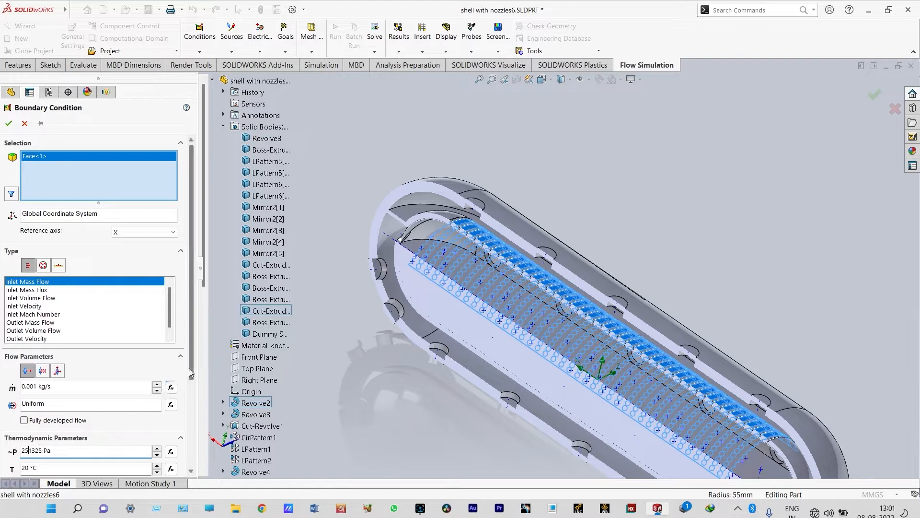
pyautogui.scroll(-4, 190, 369)
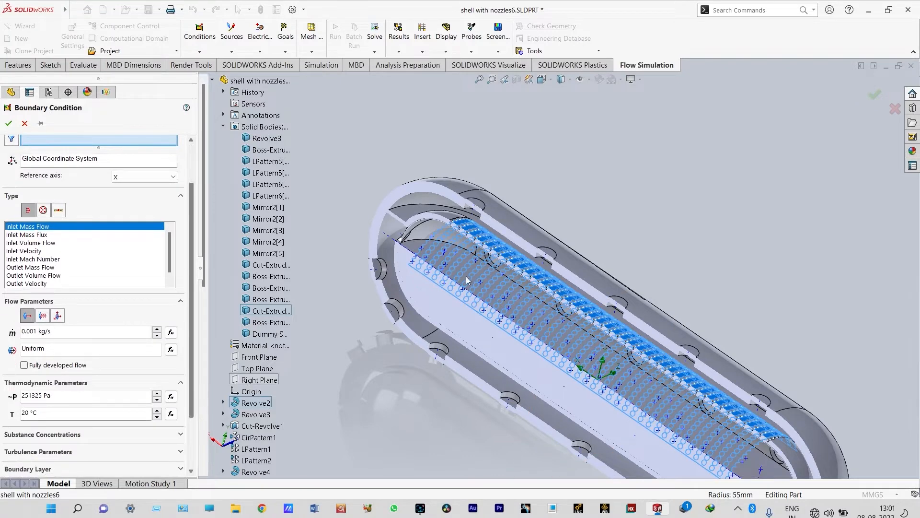
pyautogui.click(181, 434)
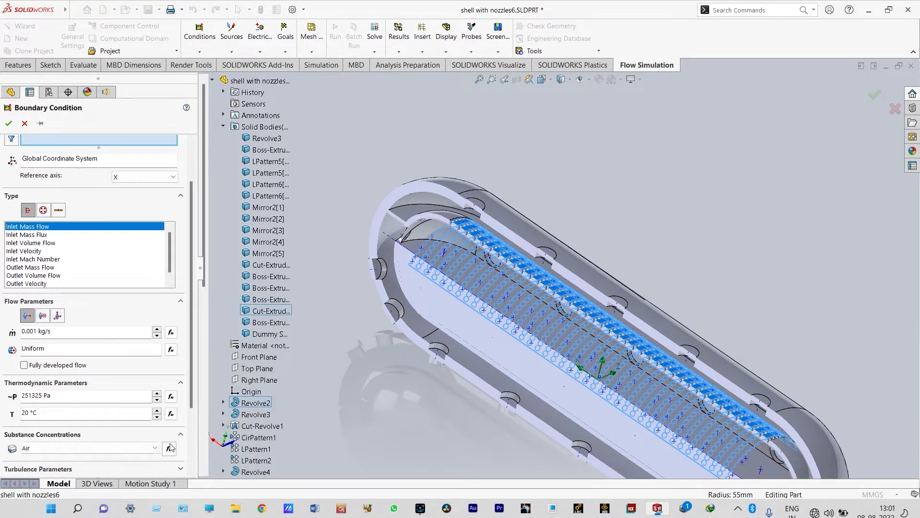
pyautogui.click(155, 449)
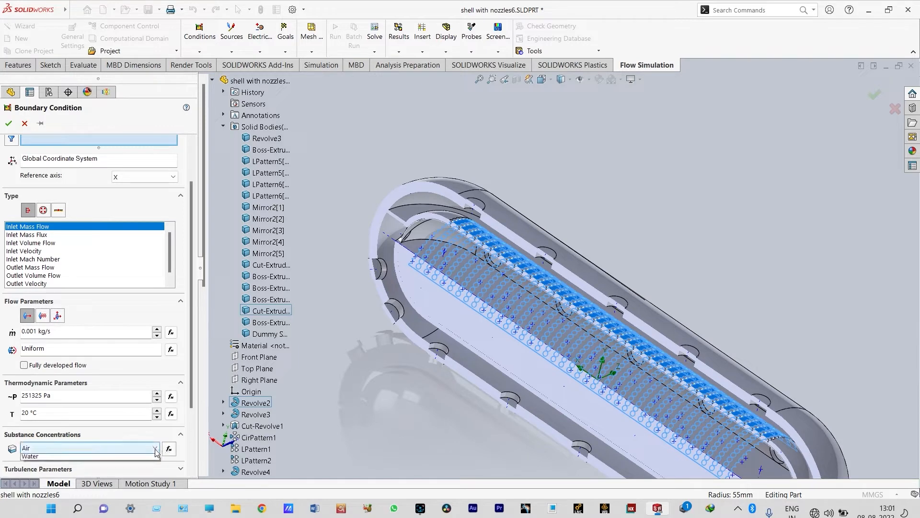
pyautogui.click(95, 456)
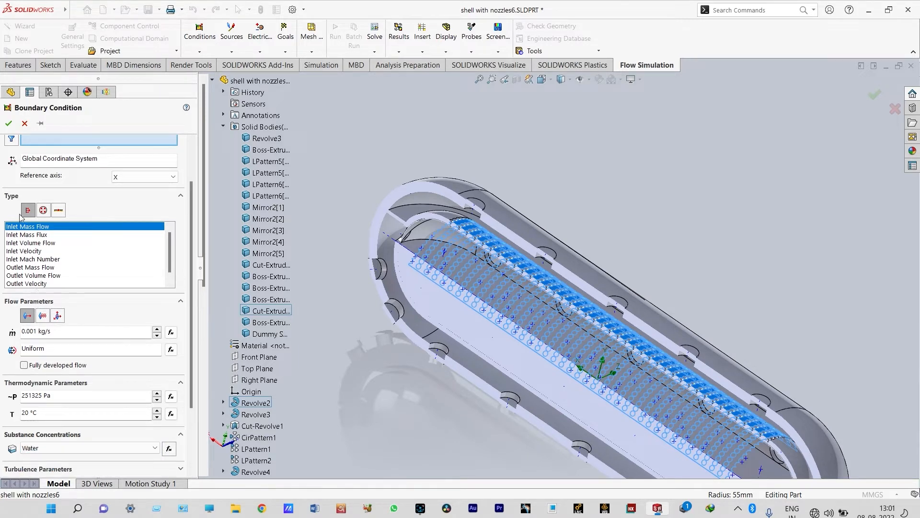
pyautogui.click(8, 123)
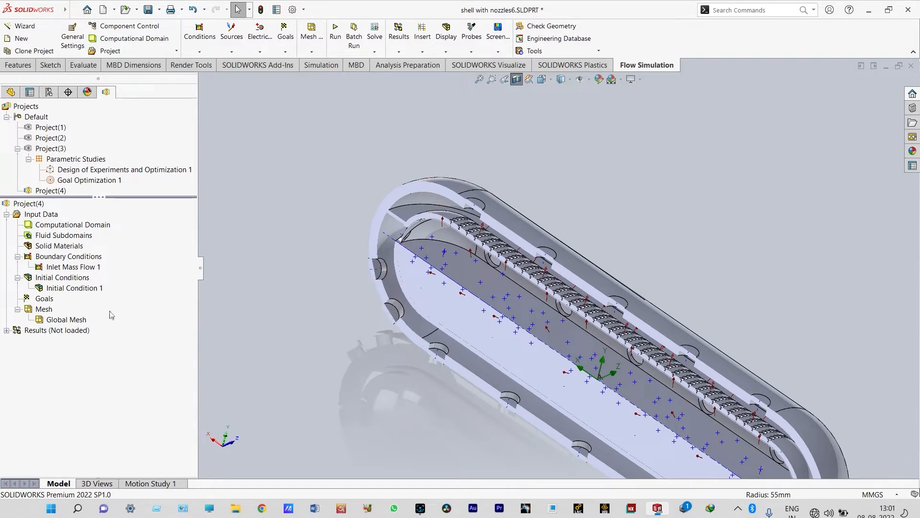
# Step: Start an Environment Pressure boundary condition on the inner lid faces of the first three nozzles, beginning at the shell's rounded end
pyautogui.rightClick(68, 256)
pyautogui.click(98, 264)
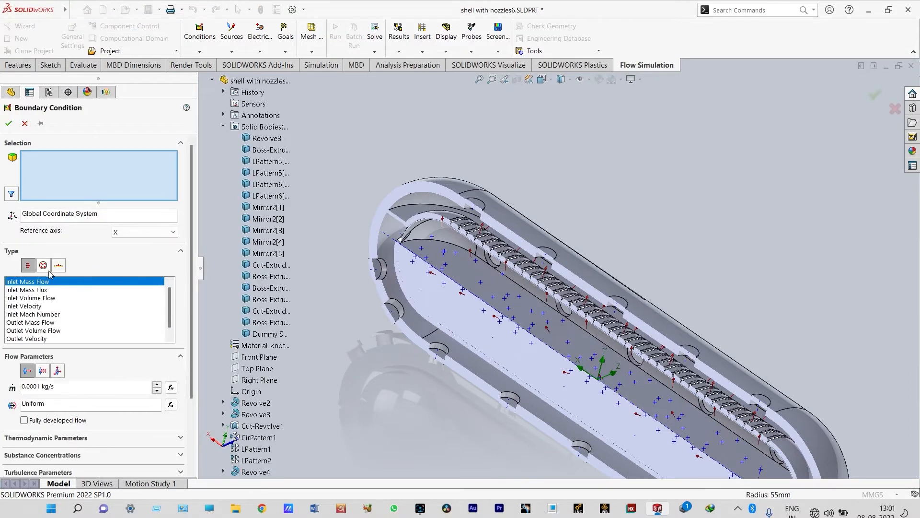
pyautogui.click(44, 265)
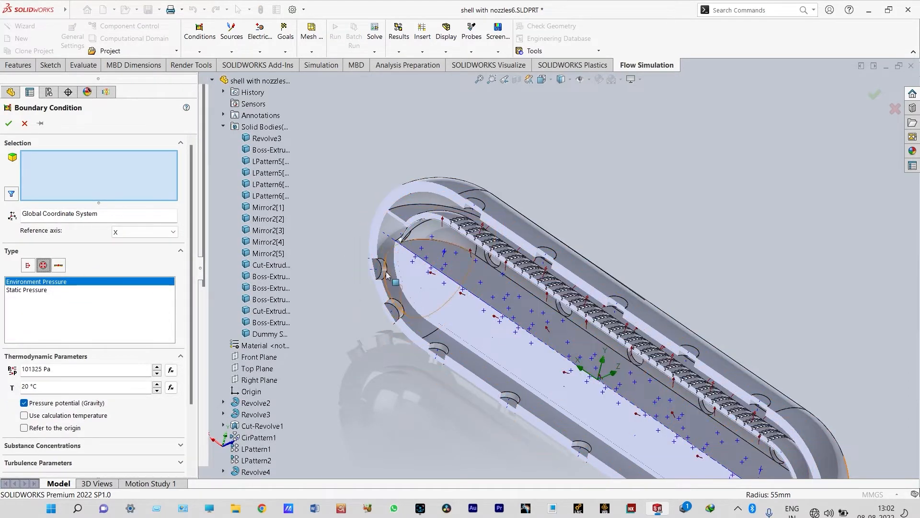
pyautogui.scroll(-3, 398, 271)
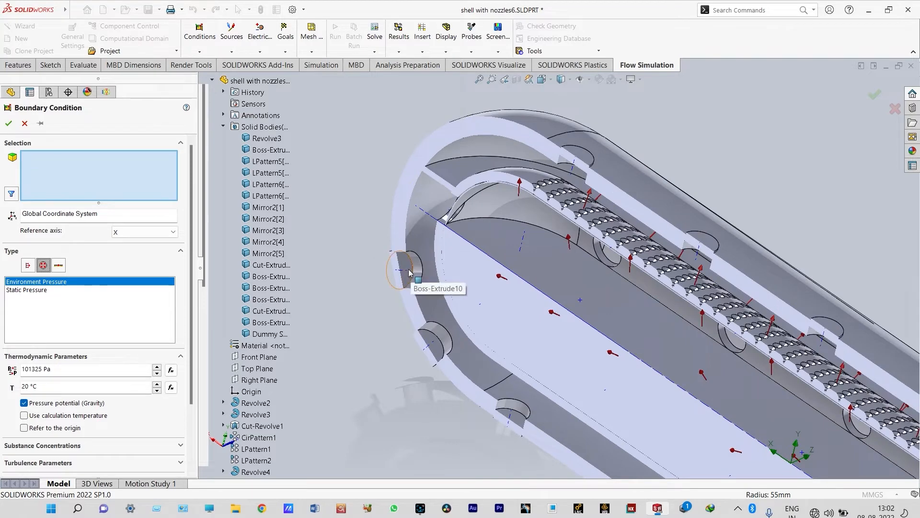
pyautogui.click(412, 271)
pyautogui.click(432, 341)
pyautogui.click(515, 418)
pyautogui.scroll(4, 519, 420)
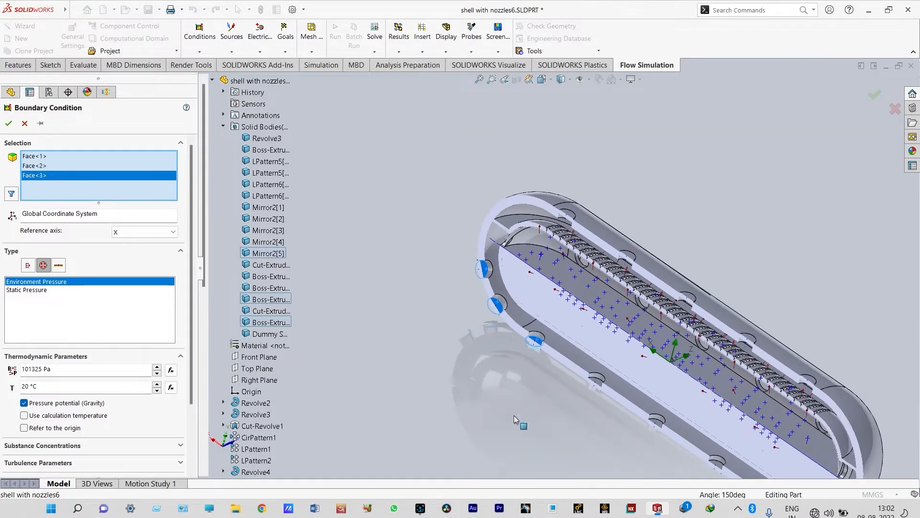
# Step: Add the inner lid faces of the next three nozzles along the shell's straight wall to the environment pressure condition
pyautogui.scroll(-3, 611, 384)
pyautogui.scroll(-3, 592, 362)
pyautogui.scroll(-3, 551, 331)
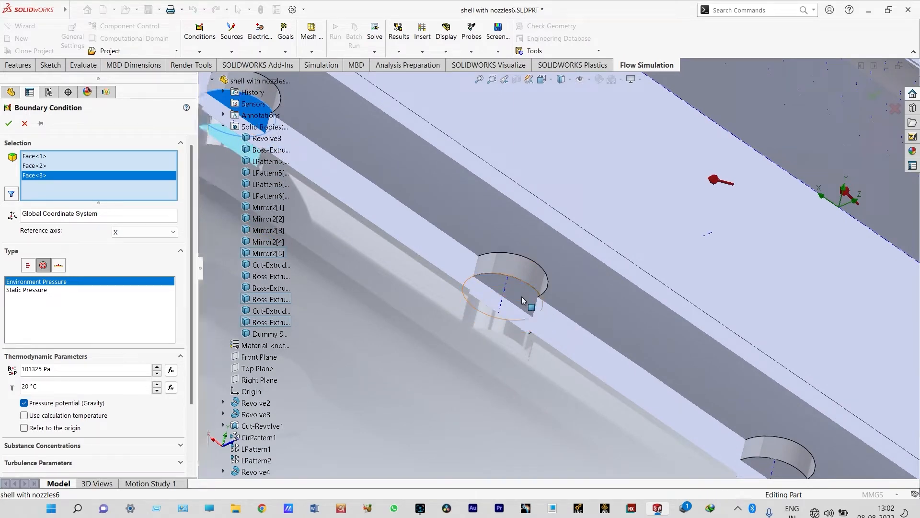
pyautogui.click(522, 300)
pyautogui.scroll(3, 600, 342)
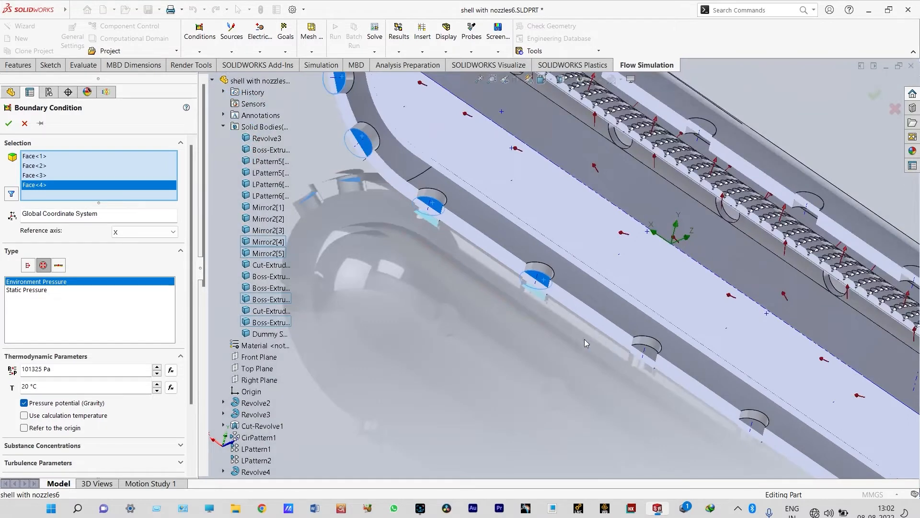
pyautogui.moveTo(562, 367)
pyautogui.mouseDown(button='middle')
pyautogui.moveTo(551, 376)
pyautogui.moveTo(579, 372)
pyautogui.mouseUp(button='middle')
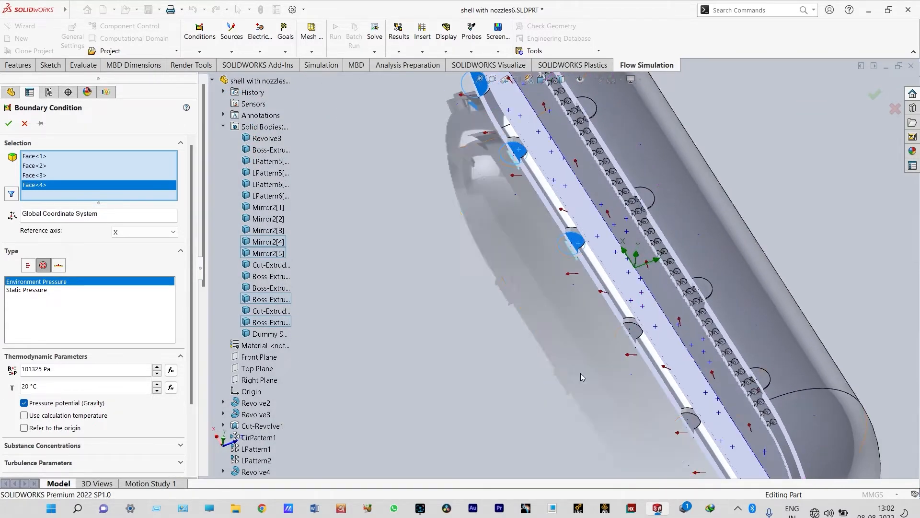
pyautogui.click(636, 335)
pyautogui.click(690, 421)
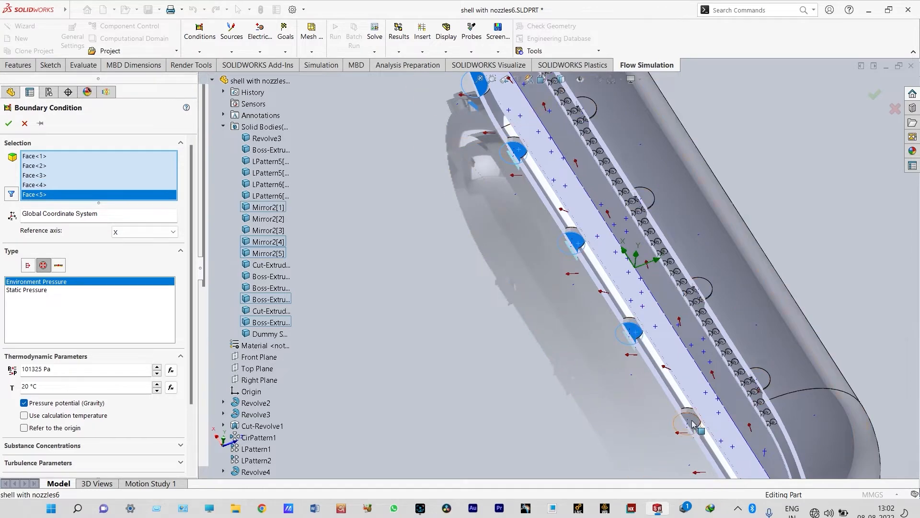
# Step: Add the last three nozzle lid faces toward the shell's opposite rounded end and apply the environment pressure condition
pyautogui.moveTo(638, 424); pyautogui.dragTo(555, 327, button='middle')
pyautogui.click(622, 361)
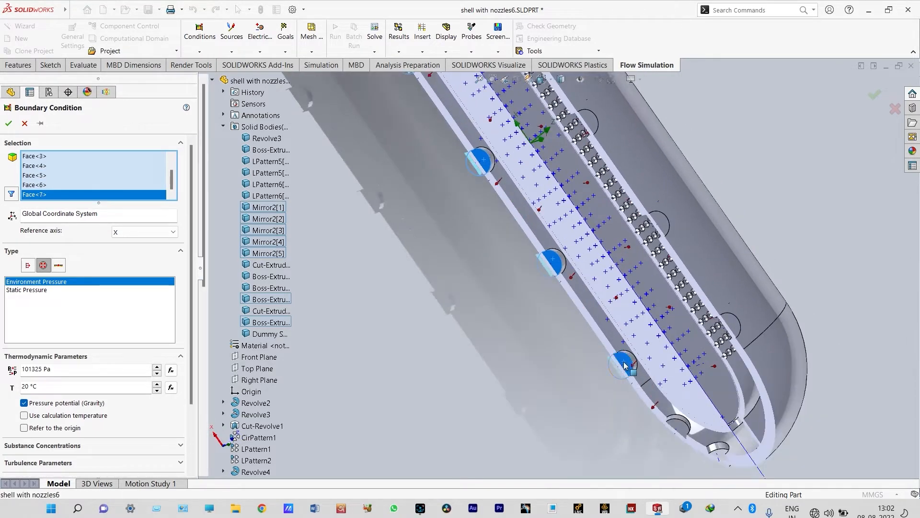
pyautogui.click(680, 428)
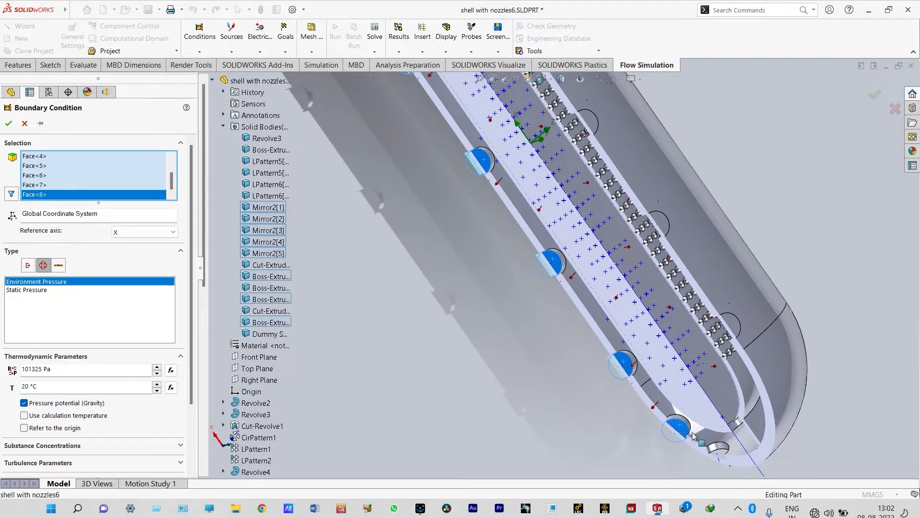
pyautogui.click(720, 454)
pyautogui.moveTo(647, 437); pyautogui.dragTo(660, 375, button='middle')
pyautogui.scroll(5, 664, 374)
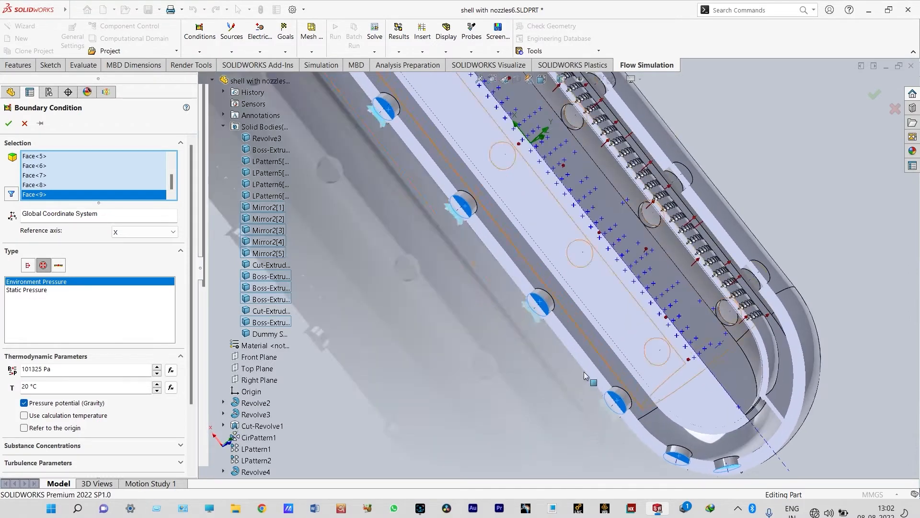
pyautogui.click(7, 124)
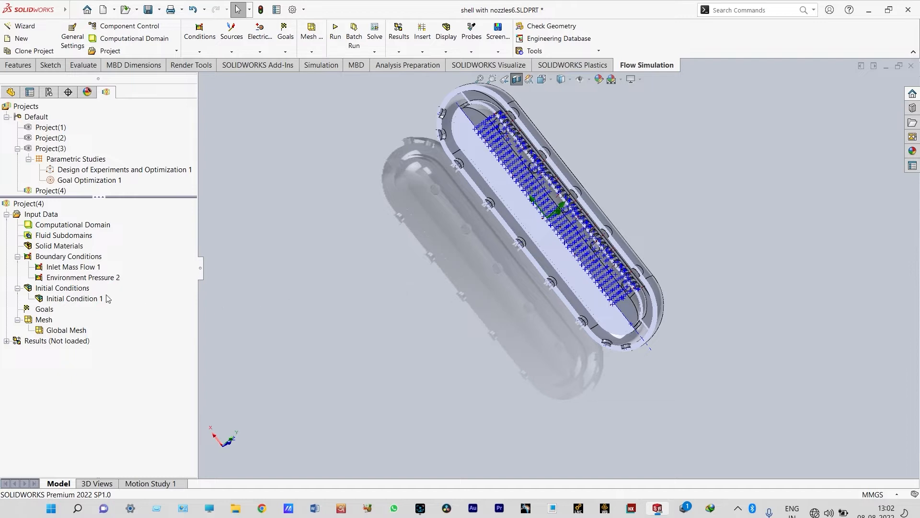
# Step: Add a Real Wall boundary condition with a 10 W/m^2/K heat transfer coefficient on the long inner face beside the row of perforations
pyautogui.rightClick(81, 260)
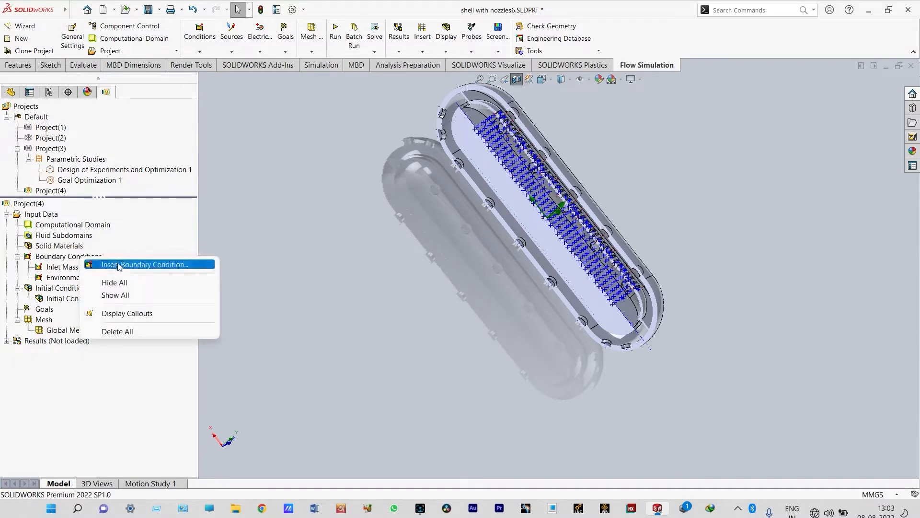
pyautogui.click(119, 264)
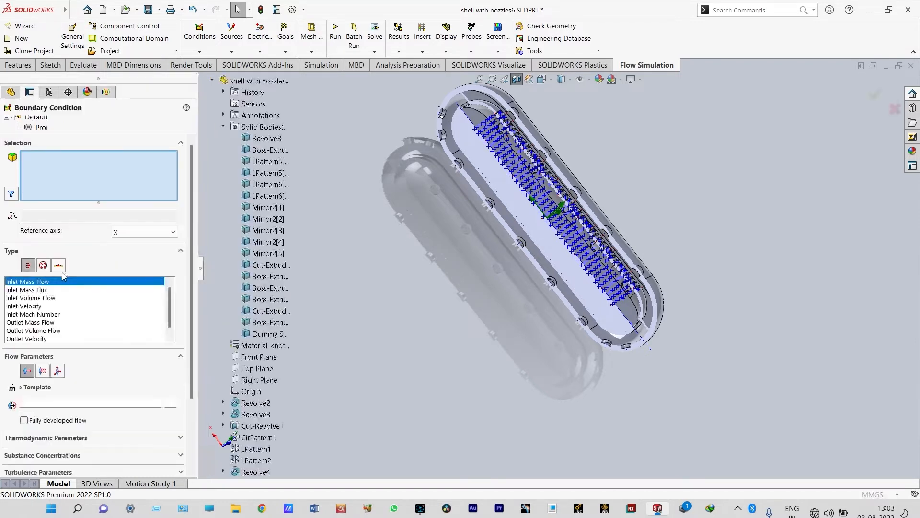
pyautogui.click(59, 266)
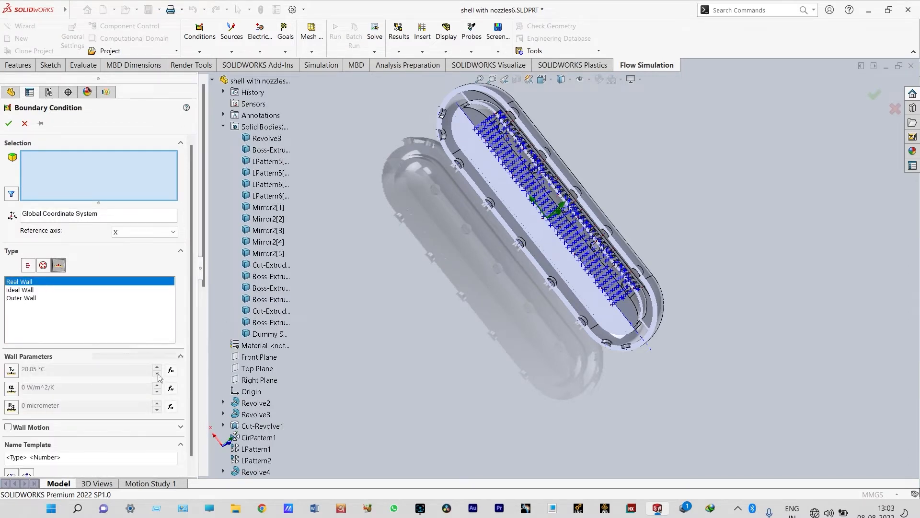
pyautogui.click(12, 388)
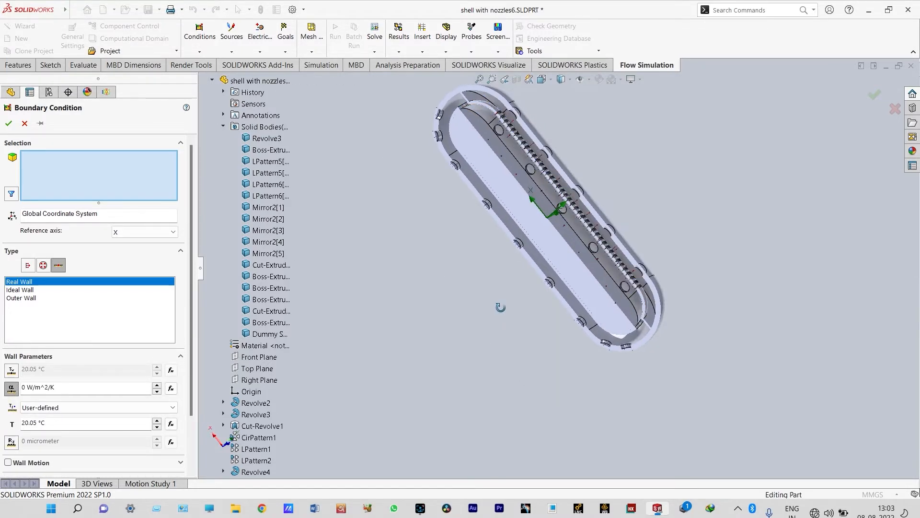
pyautogui.scroll(-5, 583, 205)
pyautogui.scroll(-2, 583, 205)
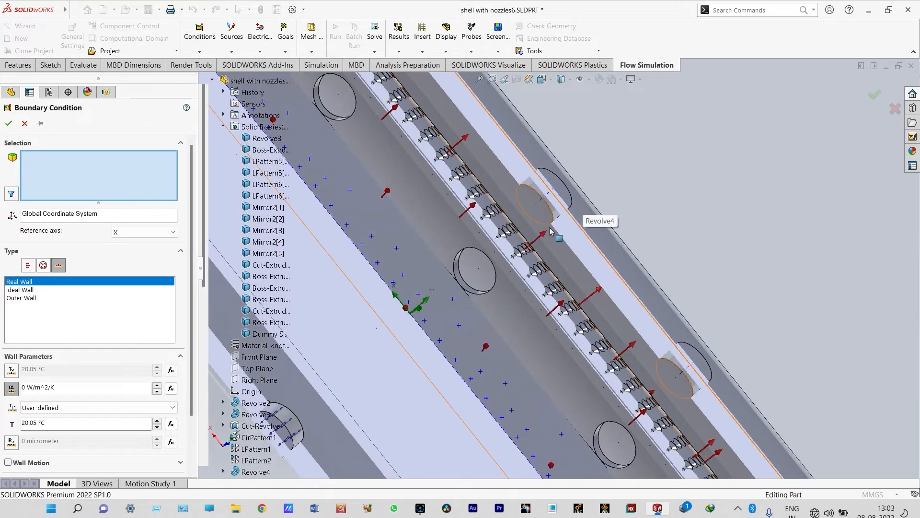
pyautogui.moveTo(614, 201); pyautogui.dragTo(670, 160, button='middle')
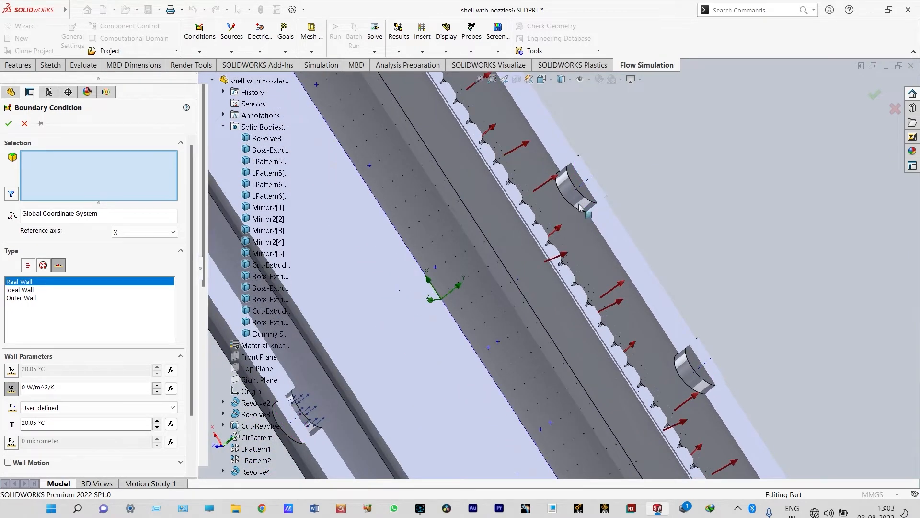
pyautogui.click(516, 234)
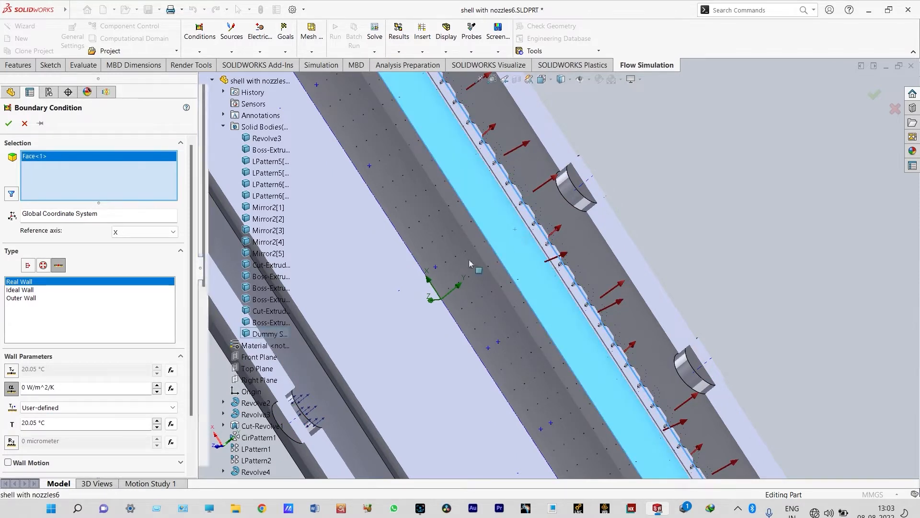
pyautogui.click(23, 387)
pyautogui.write('1')
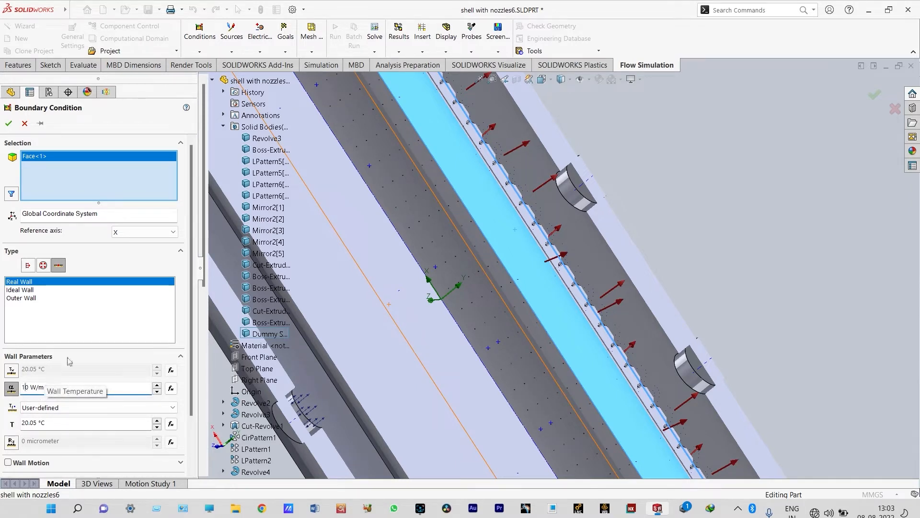
pyautogui.click(8, 123)
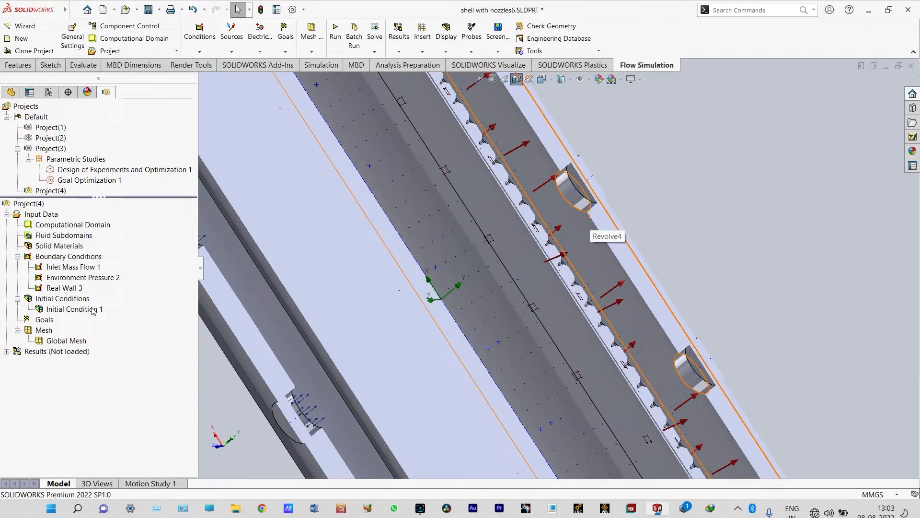
# Step: Start a Real Wall boundary condition with a 5 W/m^2/K heat transfer coefficient on the outer shell's long inner face beyond the perforated wall
pyautogui.rightClick(108, 258)
pyautogui.click(124, 264)
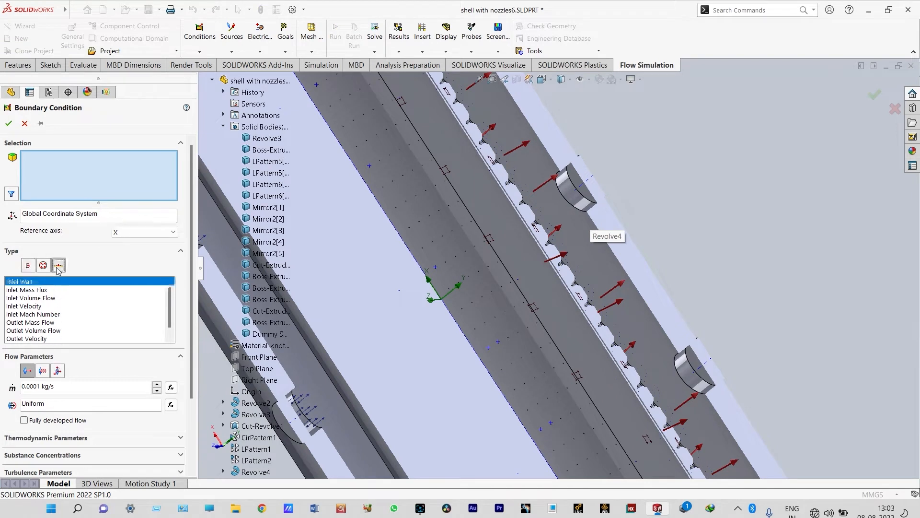
pyautogui.click(59, 265)
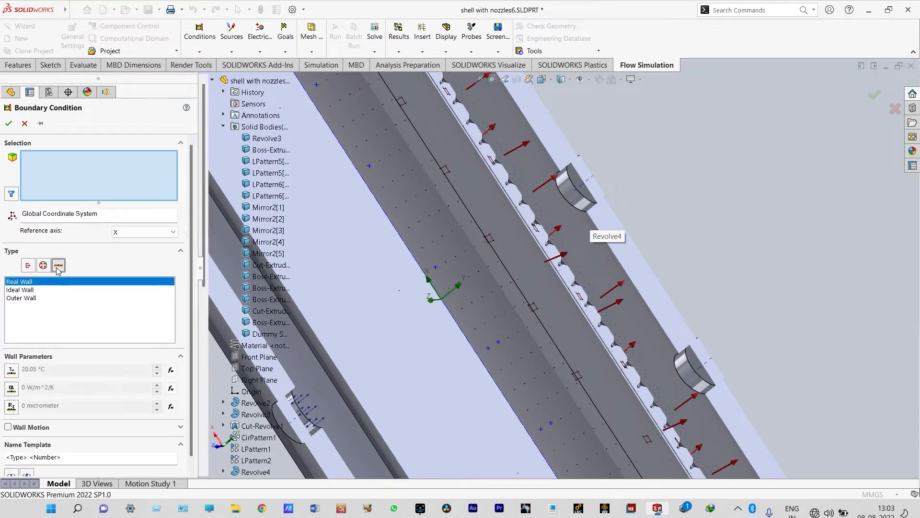
pyautogui.click(11, 388)
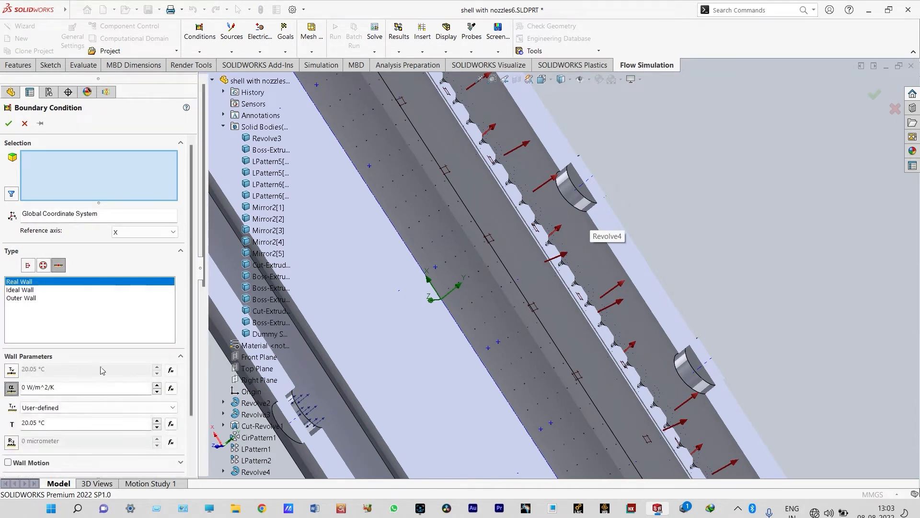
pyautogui.doubleClick(24, 387)
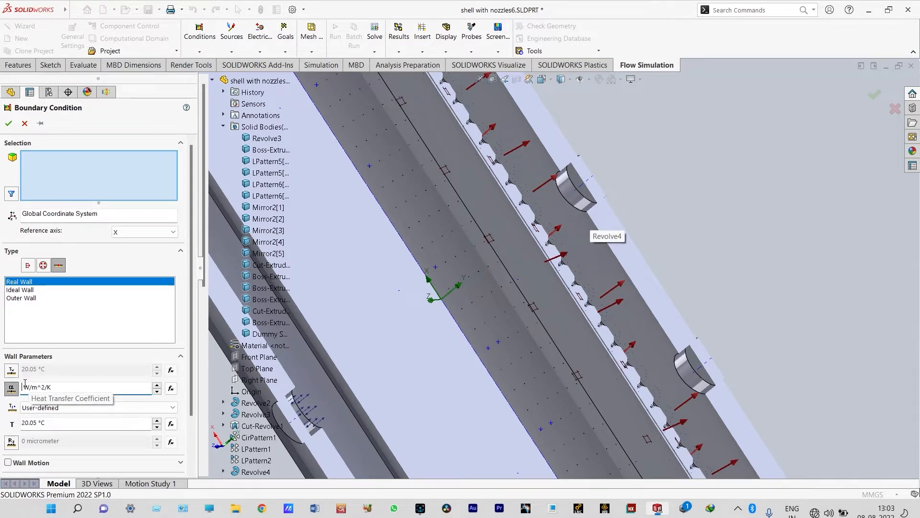
pyautogui.write('5')
pyautogui.click(599, 255)
pyautogui.scroll(3, 602, 247)
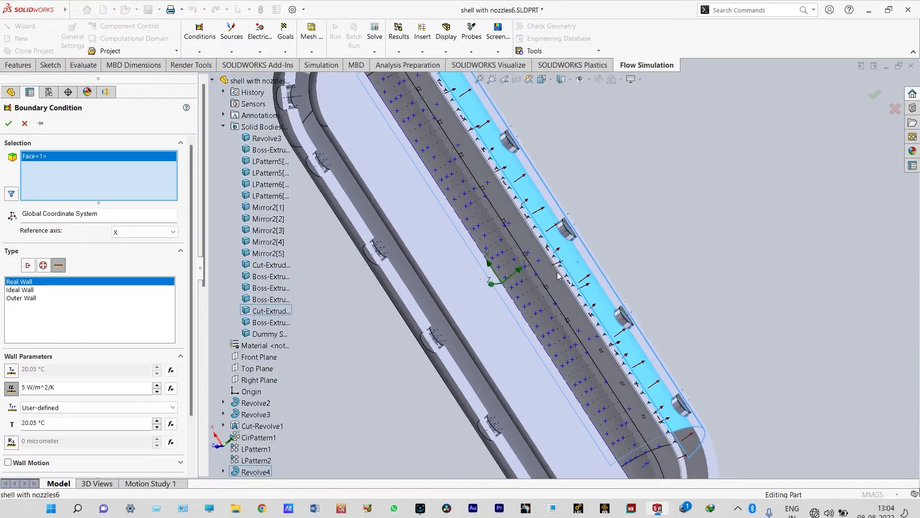
# Step: Add the outer shell's curved inner faces at both rounded ends to the wall condition and apply it
pyautogui.moveTo(508, 305); pyautogui.dragTo(573, 206, button='middle')
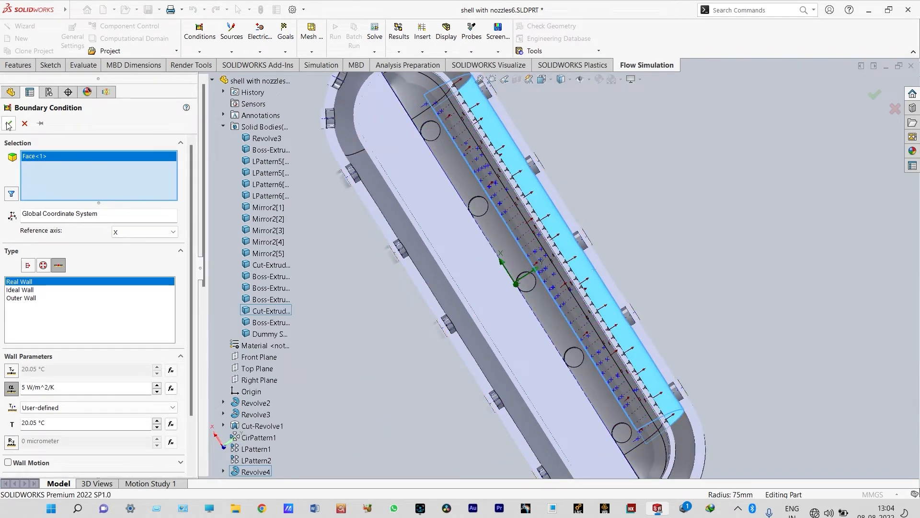
pyautogui.scroll(3, 558, 242)
pyautogui.scroll(-1, 504, 156)
pyautogui.scroll(-1, 504, 156)
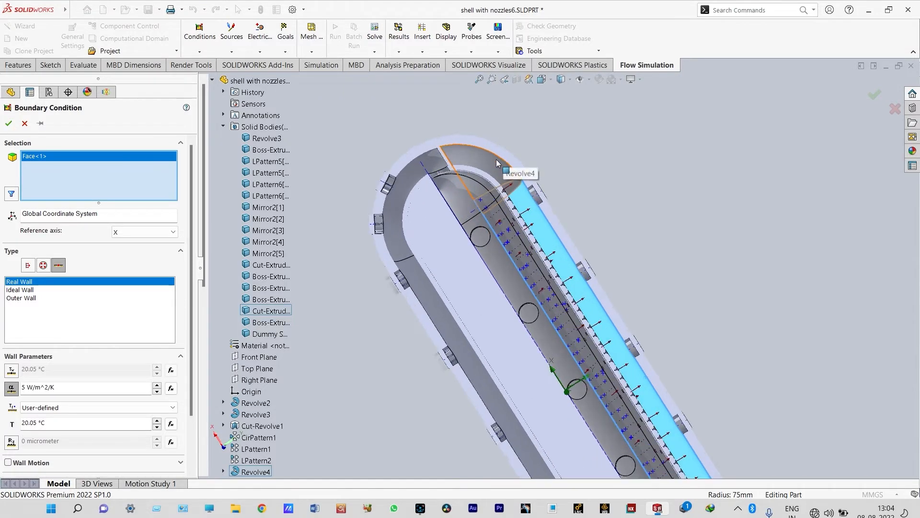
pyautogui.click(504, 167)
pyautogui.scroll(5, 663, 277)
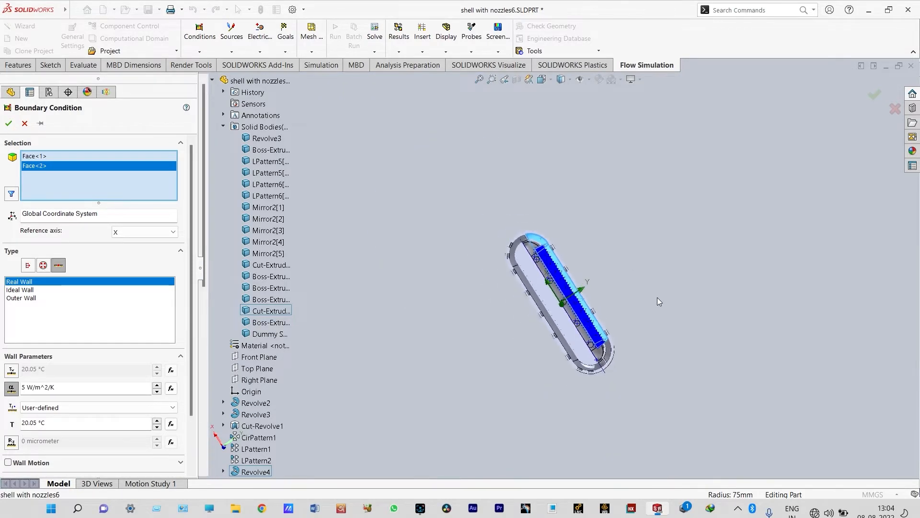
pyautogui.moveTo(653, 353); pyautogui.dragTo(605, 348, button='middle')
pyautogui.scroll(-6, 606, 347)
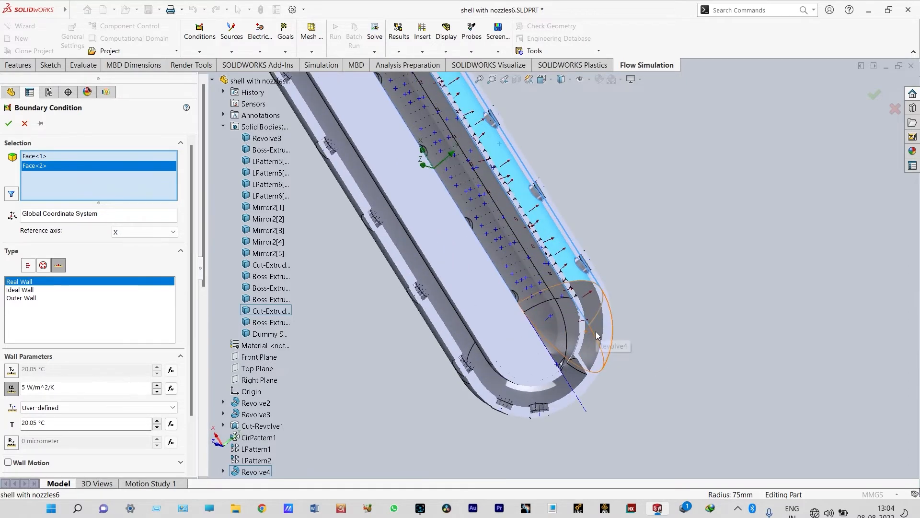
pyautogui.click(598, 332)
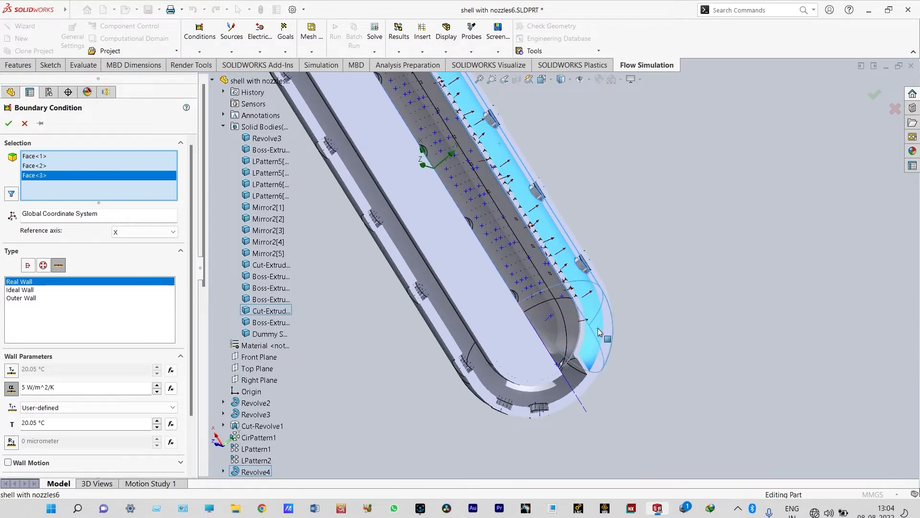
pyautogui.click(9, 124)
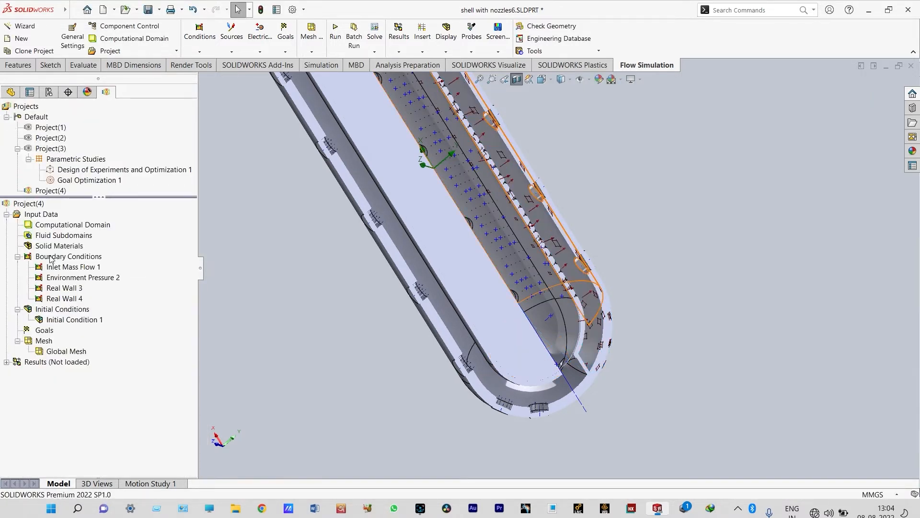
# Step: Edit the 10 W/m^2/K Real Wall condition to also include the inner perforated wall's curved faces at both rounded ends
pyautogui.rightClick(61, 289)
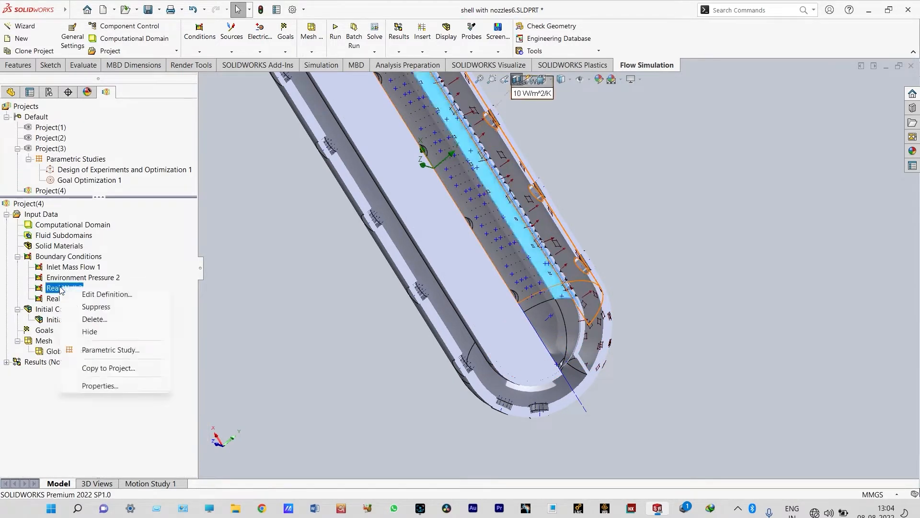
pyautogui.click(89, 294)
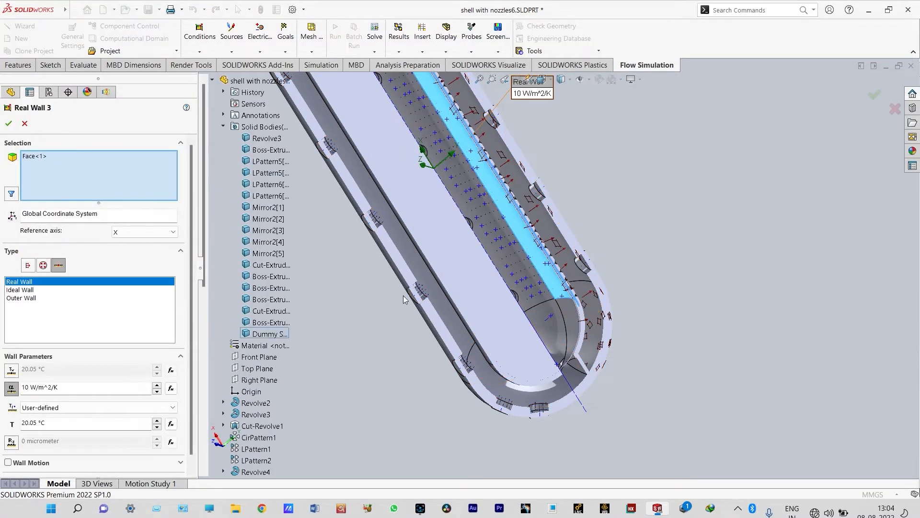
pyautogui.scroll(-2, 574, 311)
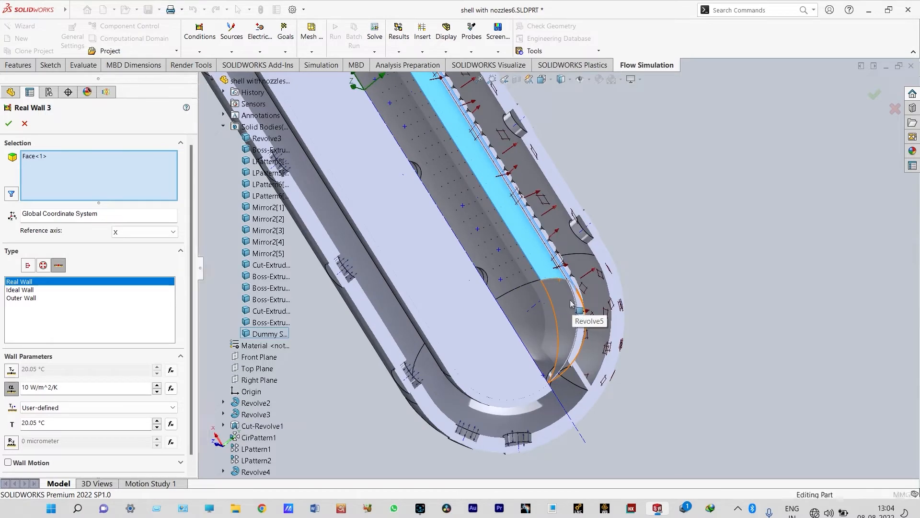
pyautogui.click(573, 310)
pyautogui.scroll(4, 575, 309)
pyautogui.scroll(-5, 610, 292)
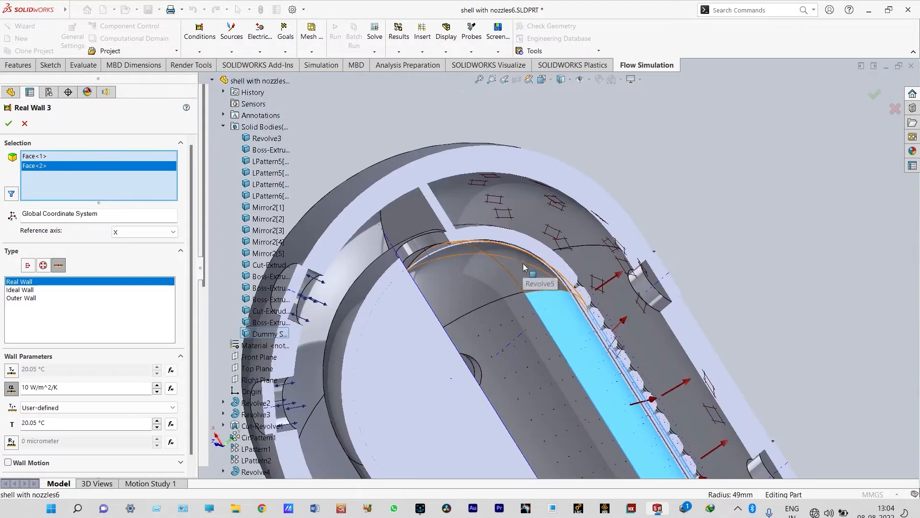
pyautogui.click(524, 265)
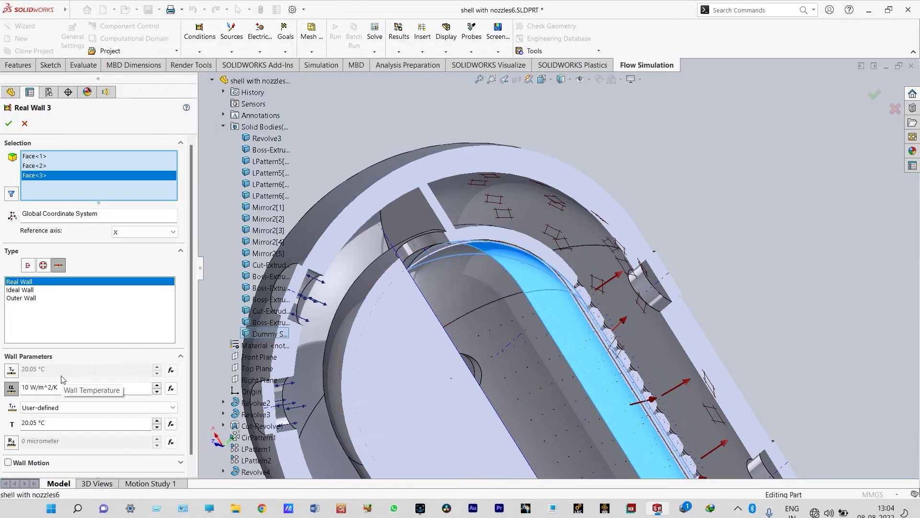
pyautogui.click(9, 123)
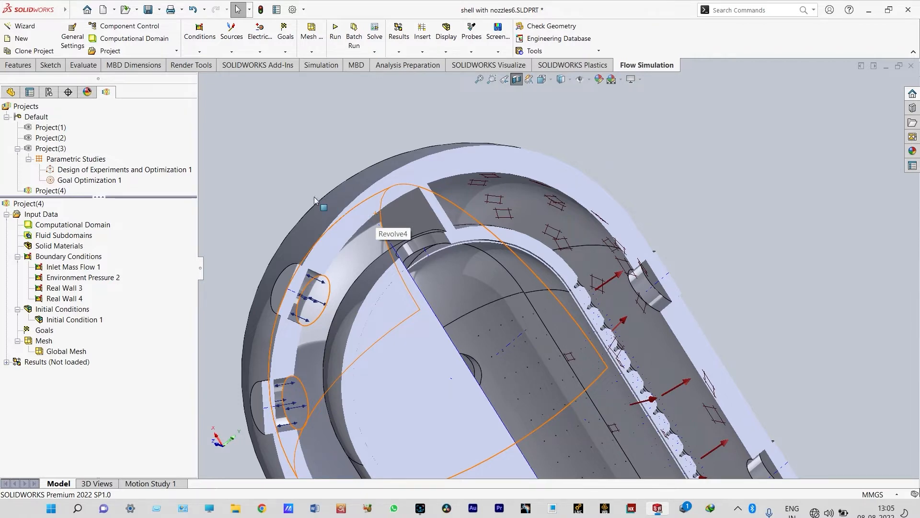
pyautogui.hotkey('ctrl', 'shift', 'z')
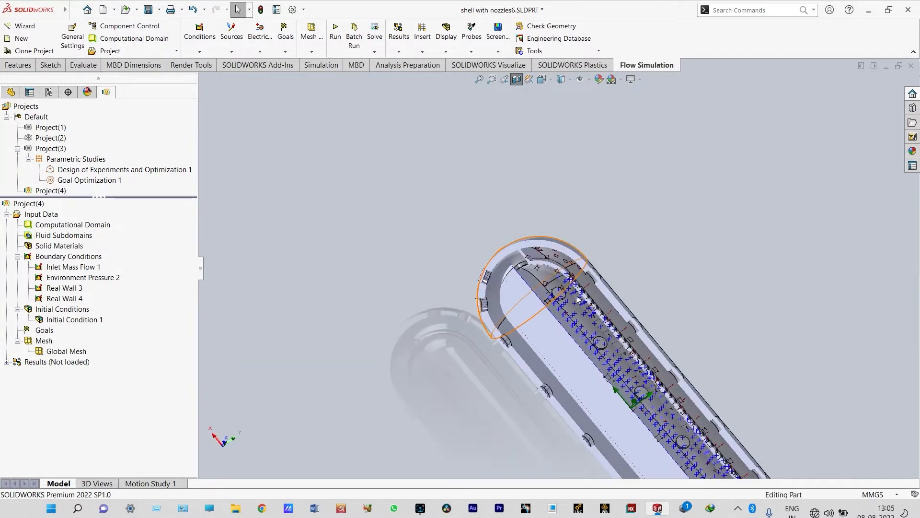
pyautogui.scroll(3, 570, 289)
pyautogui.scroll(-2, 645, 372)
pyautogui.scroll(-3, 720, 359)
pyautogui.scroll(3, 692, 328)
pyautogui.scroll(-3, 671, 309)
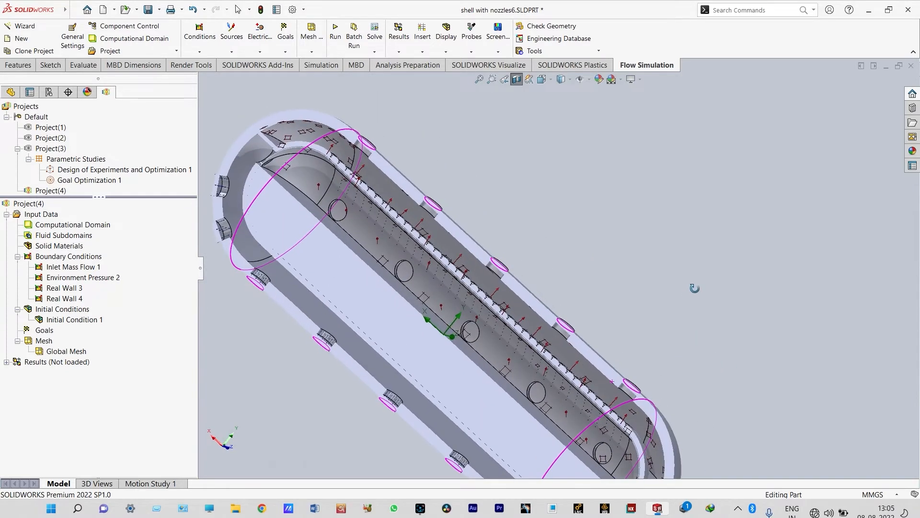
pyautogui.press('Escape')
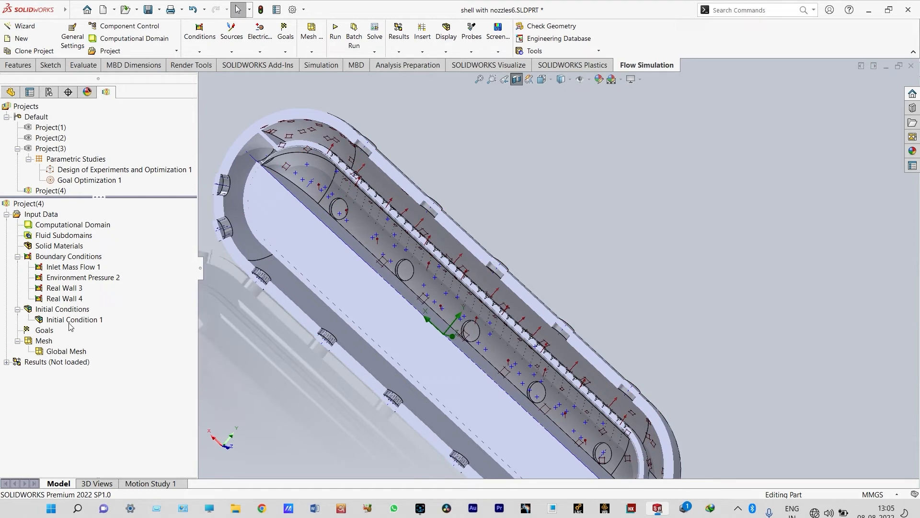
# Step: Start a surface goal for average fluid temperature on the lid faces of the two nozzles at the shell's first rounded end
pyautogui.rightClick(47, 330)
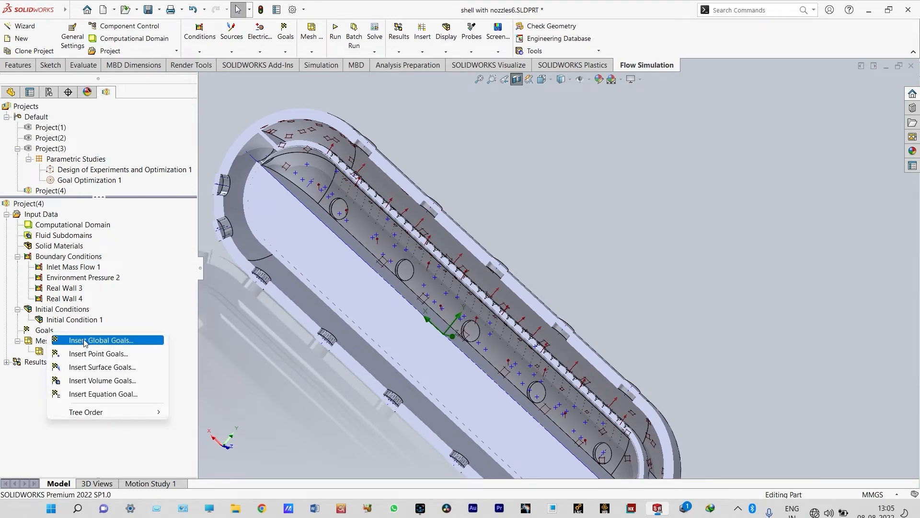
pyautogui.click(106, 368)
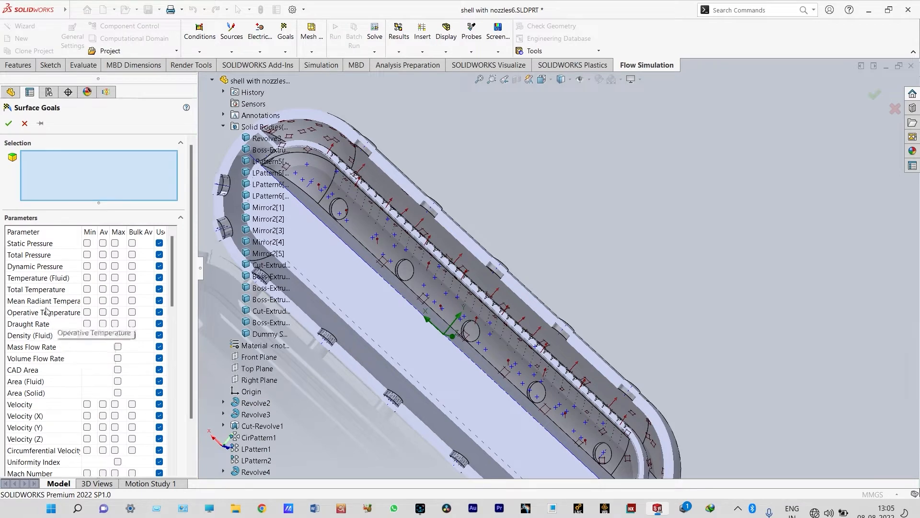
pyautogui.click(103, 278)
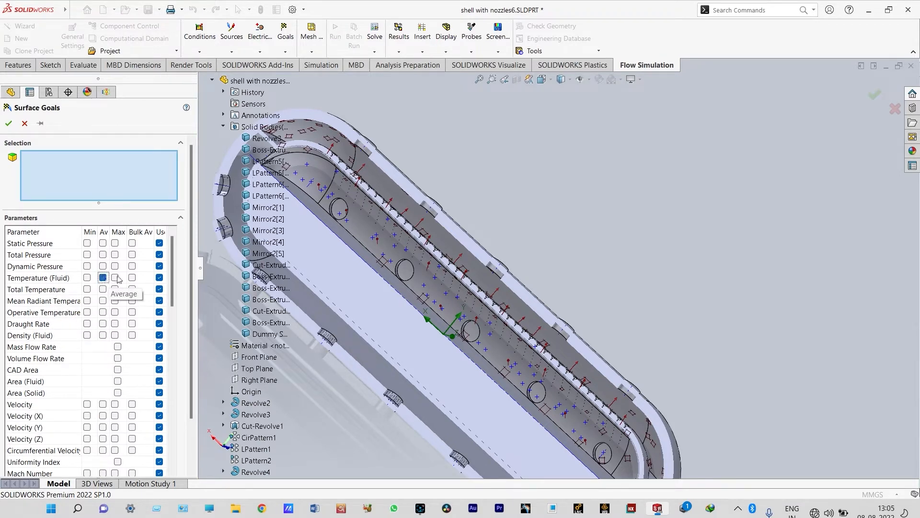
pyautogui.scroll(5, 634, 207)
pyautogui.moveTo(607, 225); pyautogui.dragTo(583, 229, button='middle')
pyautogui.scroll(-4, 462, 209)
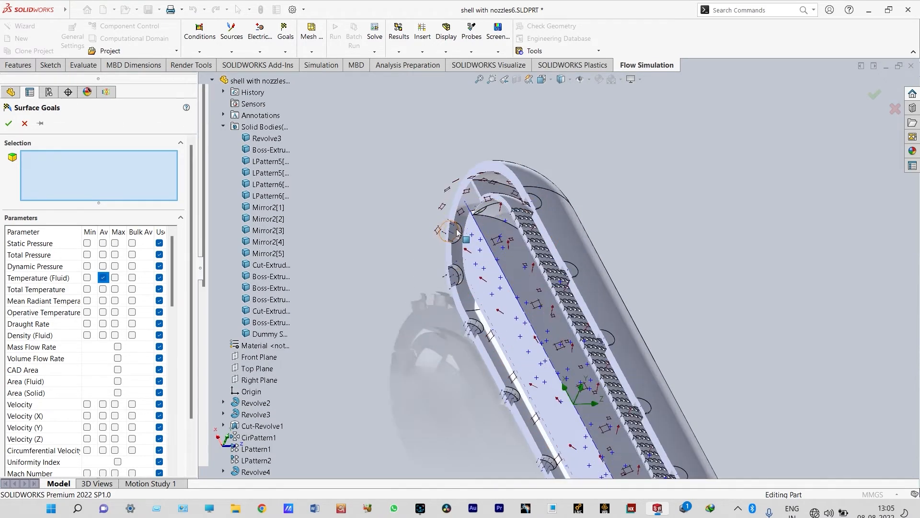
pyautogui.click(458, 281)
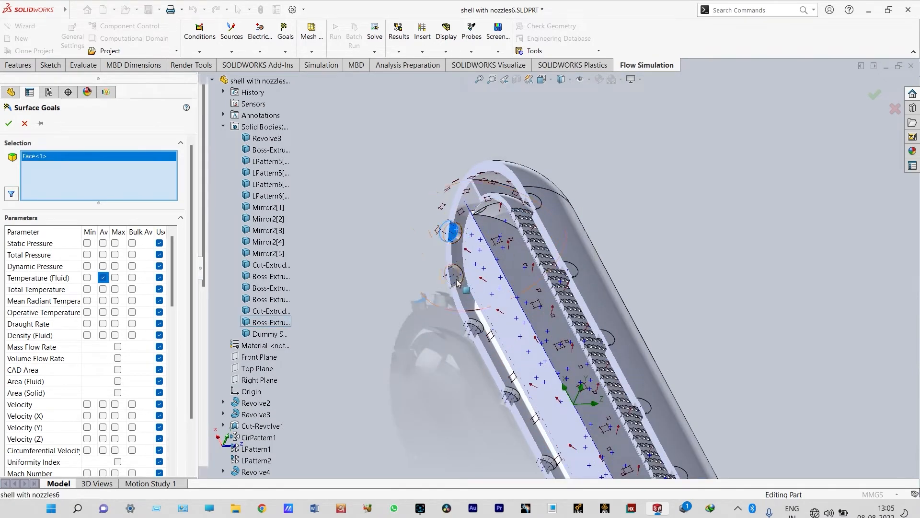
pyautogui.click(457, 281)
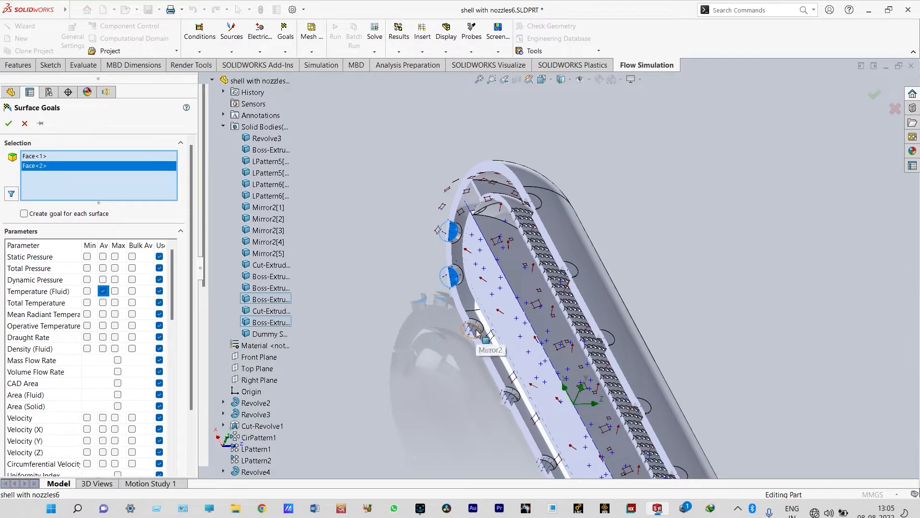
# Step: Add the lid faces of the five nozzles along the shell's straight wall to the surface goal
pyautogui.scroll(-3, 479, 336)
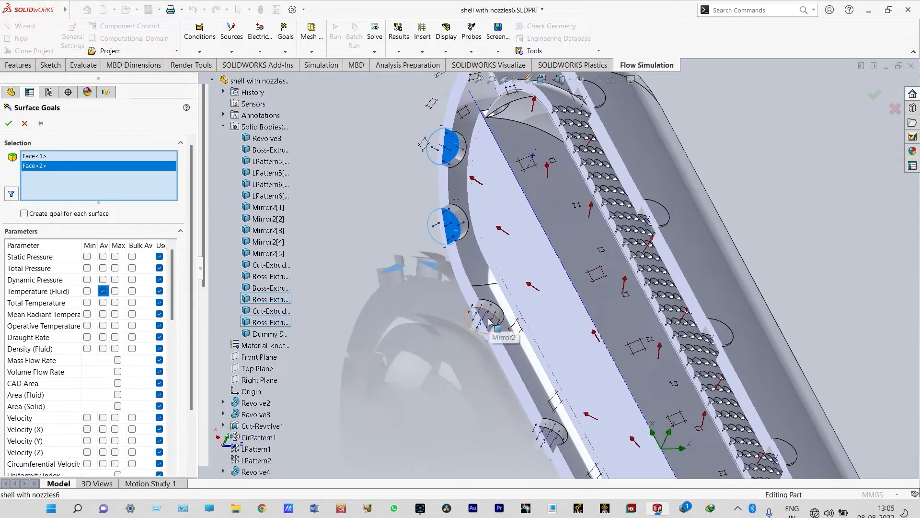
pyautogui.click(490, 320)
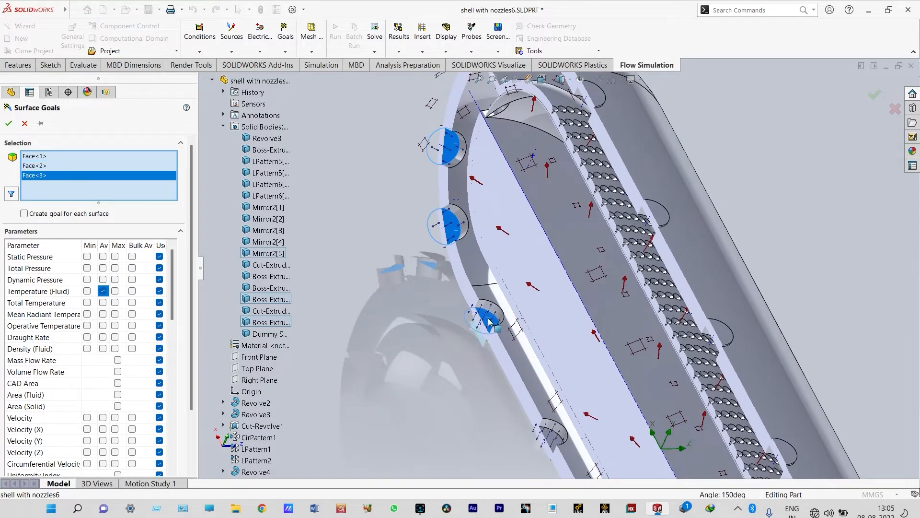
pyautogui.click(553, 435)
pyautogui.scroll(3, 575, 437)
pyautogui.click(592, 439)
pyautogui.scroll(-5, 613, 420)
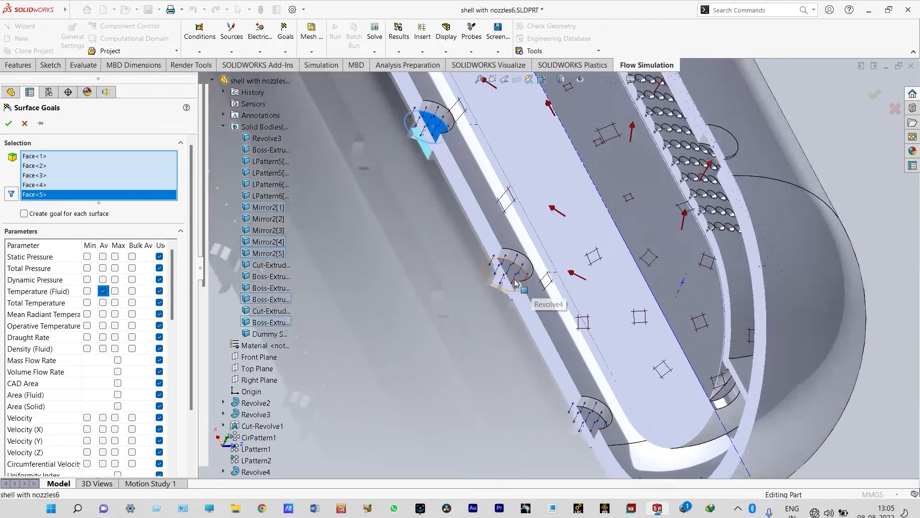
pyautogui.click(531, 293)
pyautogui.click(594, 413)
# Step: Add the lid faces of the last two nozzles at the opposite rounded end and create the average fluid temperature surface goal
pyautogui.scroll(2, 593, 415)
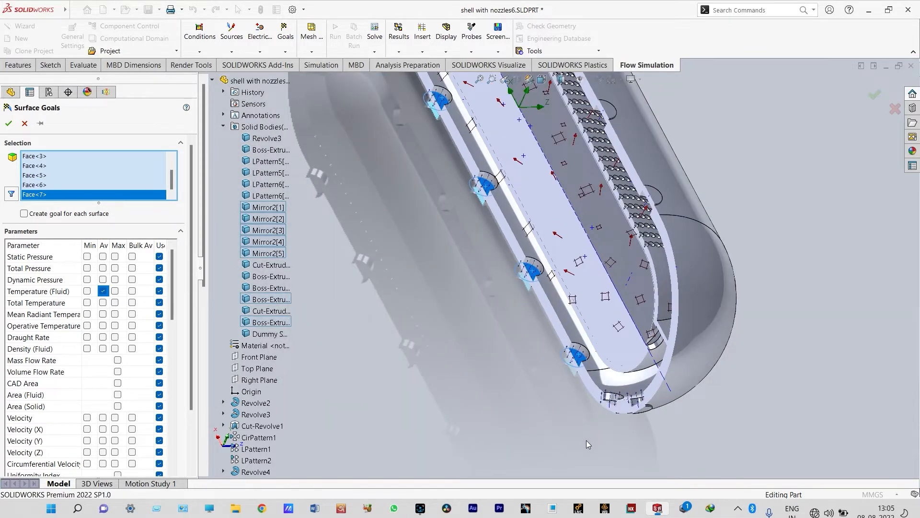
pyautogui.scroll(-4, 587, 443)
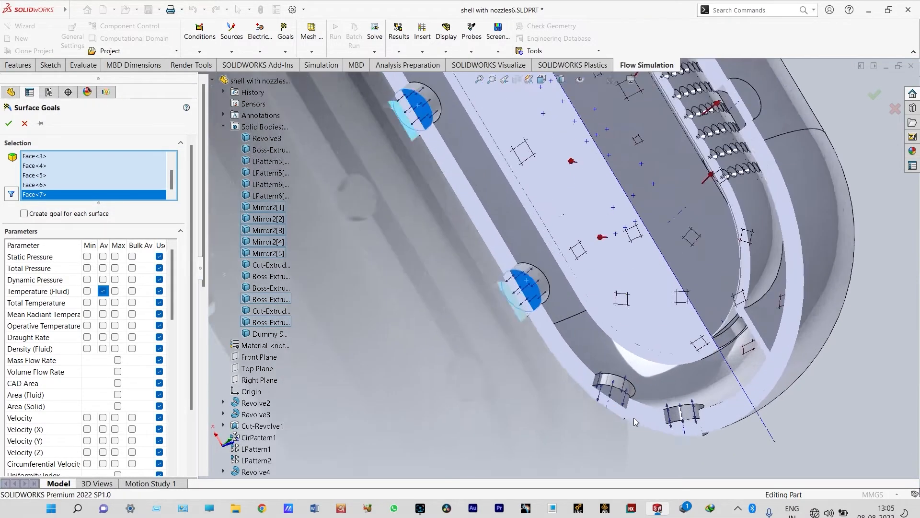
pyautogui.scroll(-4, 634, 422)
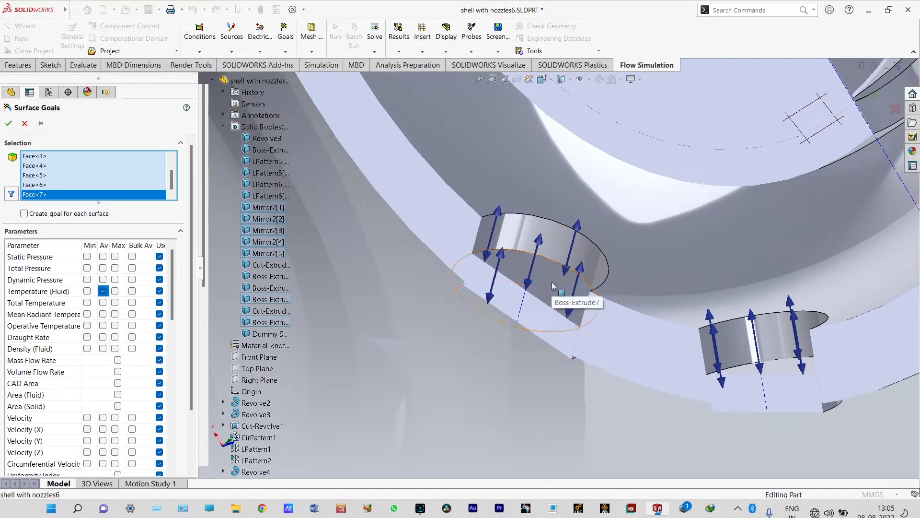
pyautogui.click(552, 286)
pyautogui.moveTo(719, 422); pyautogui.dragTo(718, 433, button='middle')
pyautogui.click(718, 433)
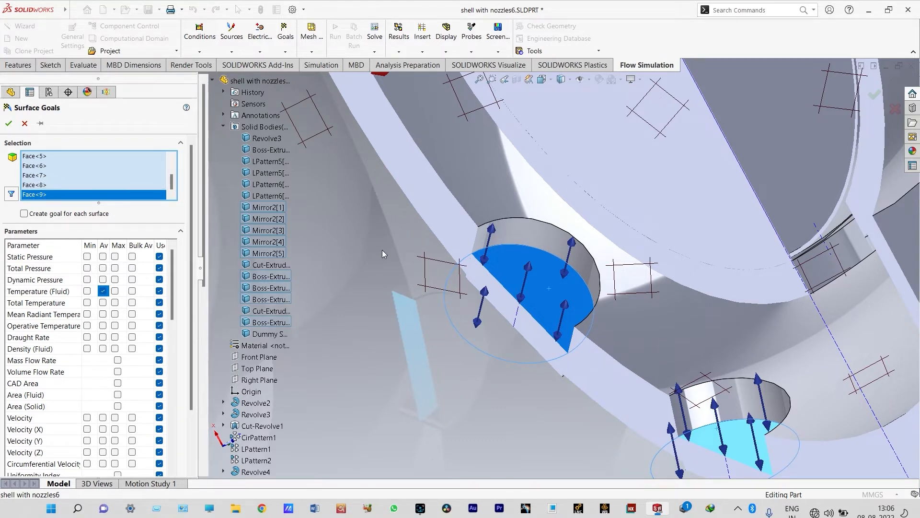
pyautogui.click(8, 123)
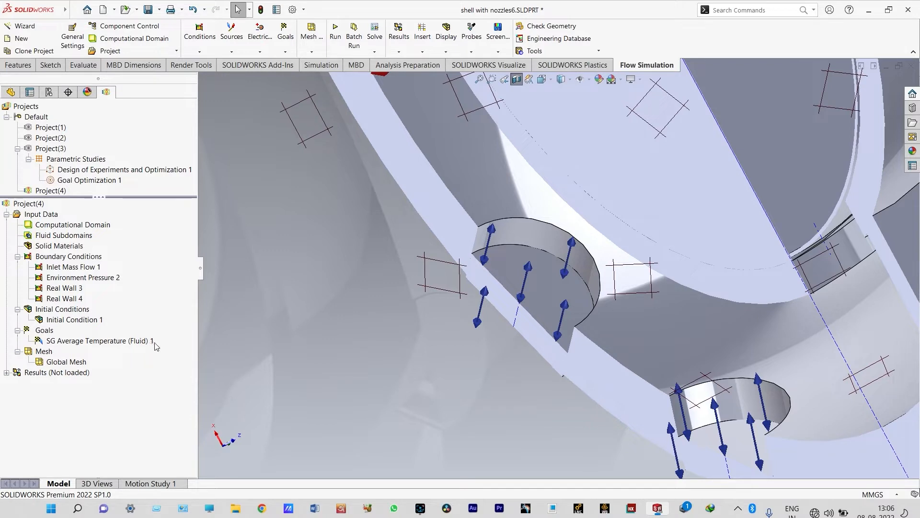
# Step: Rename the nozzle lid surface goal as "SG Average Temperature of Fluid at exit"
pyautogui.click(101, 341)
pyautogui.click(154, 341)
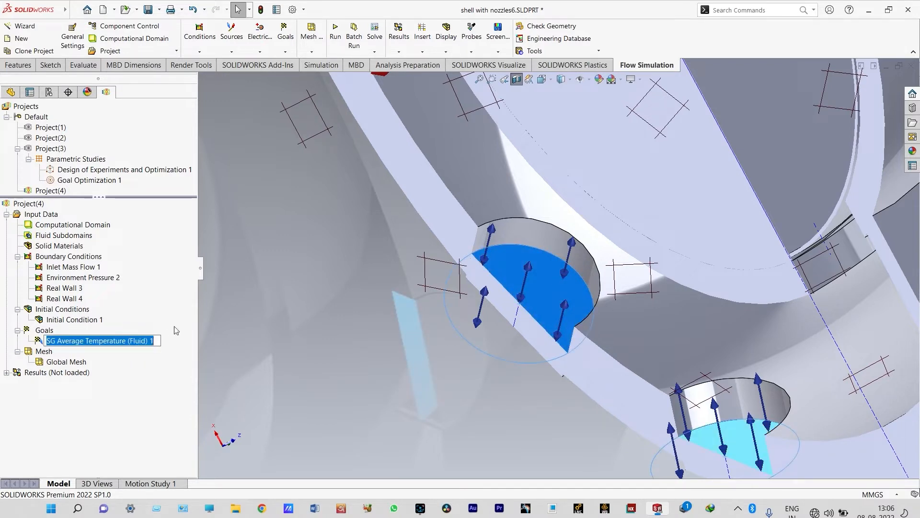
pyautogui.click(157, 340)
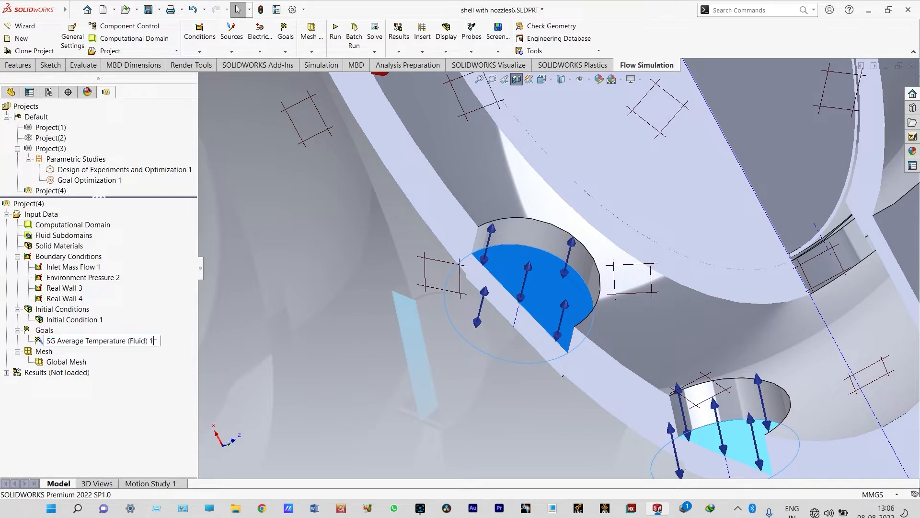
pyautogui.press('Return')
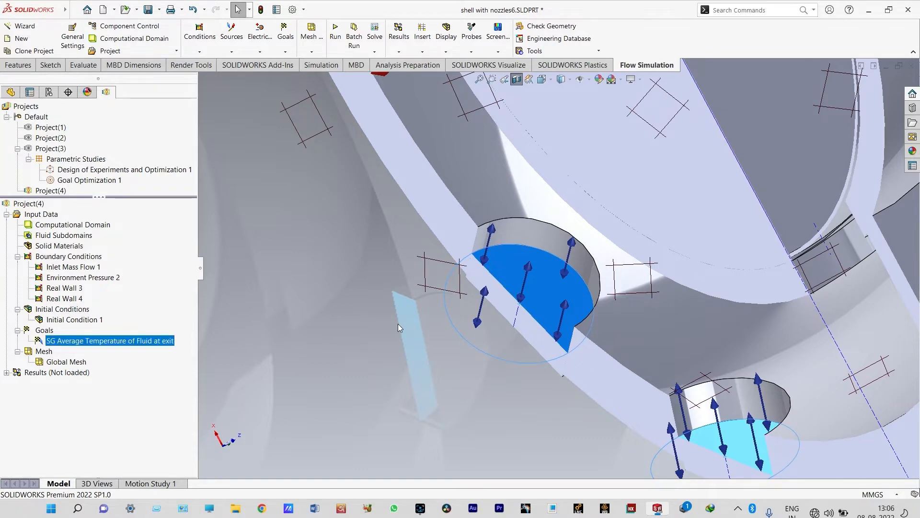
# Step: Create a surface goal for average fluid temperature, adding the flat water surface inside the inner shell to the preselected nozzle lid faces
pyautogui.scroll(5, 398, 323)
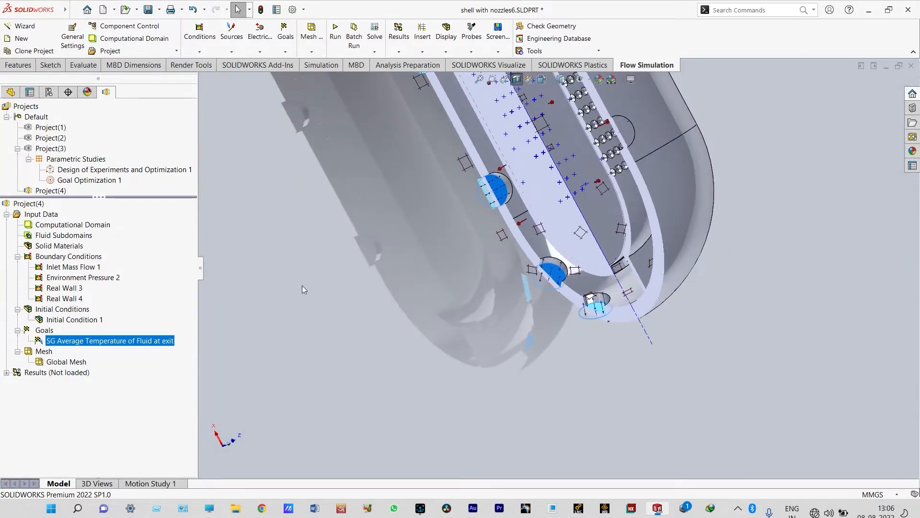
pyautogui.scroll(5, 302, 286)
pyautogui.moveTo(400, 234)
pyautogui.mouseDown(button='middle')
pyautogui.moveTo(392, 249)
pyautogui.moveTo(589, 186)
pyautogui.moveTo(505, 329)
pyautogui.moveTo(467, 423)
pyautogui.moveTo(577, 431)
pyautogui.moveTo(498, 445)
pyautogui.moveTo(508, 431)
pyautogui.mouseUp(button='middle')
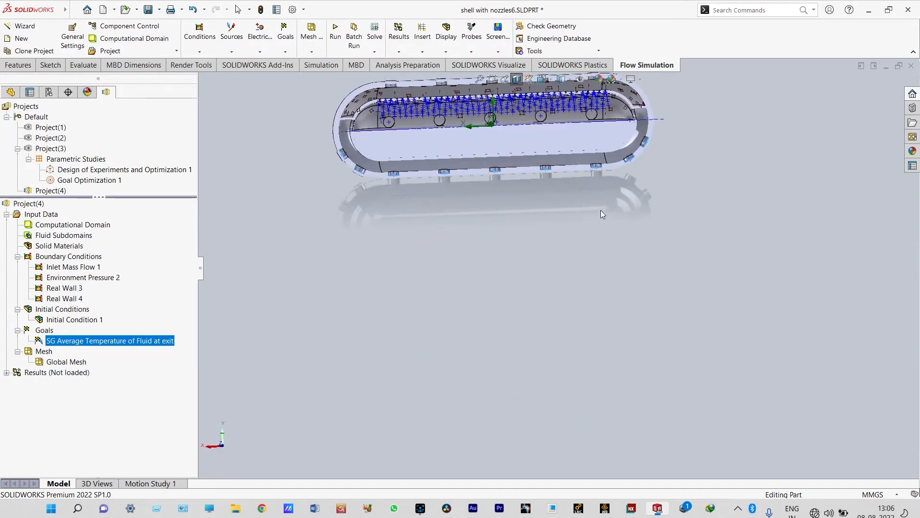
pyautogui.moveTo(686, 104); pyautogui.dragTo(656, 153, button='middle')
pyautogui.scroll(-2, 353, 121)
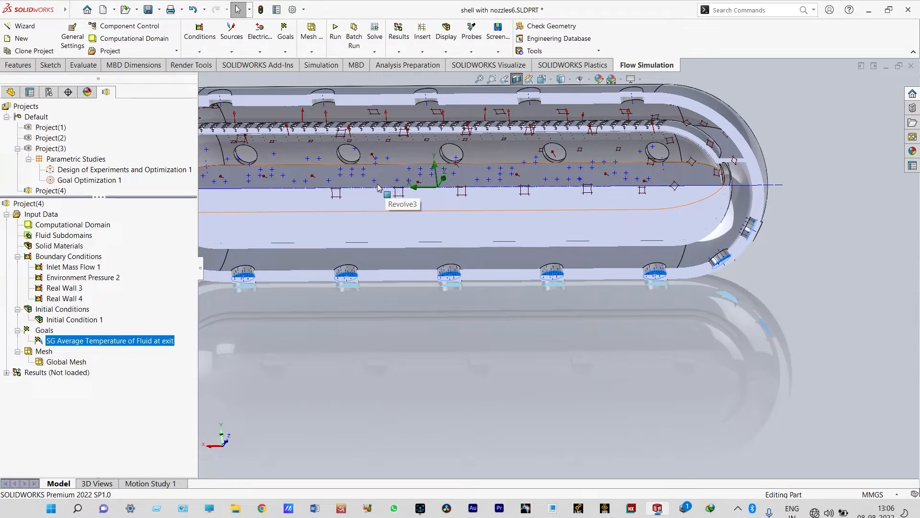
pyautogui.rightClick(48, 332)
pyautogui.click(87, 367)
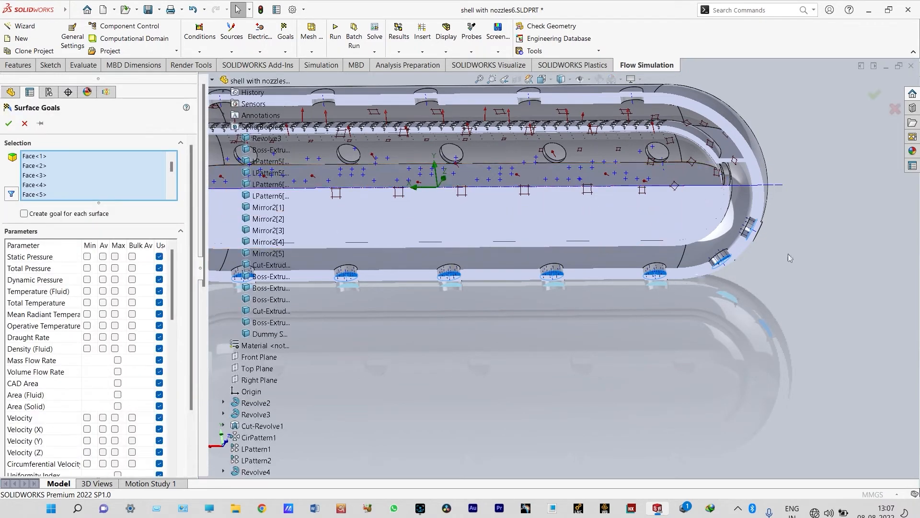
pyautogui.scroll(3, 788, 253)
pyautogui.moveTo(790, 247); pyautogui.dragTo(771, 278, button='middle')
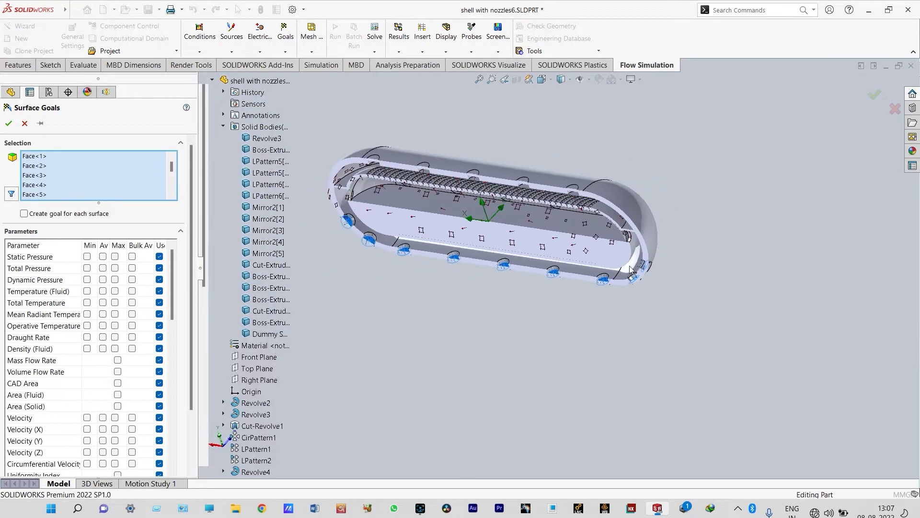
pyautogui.click(458, 212)
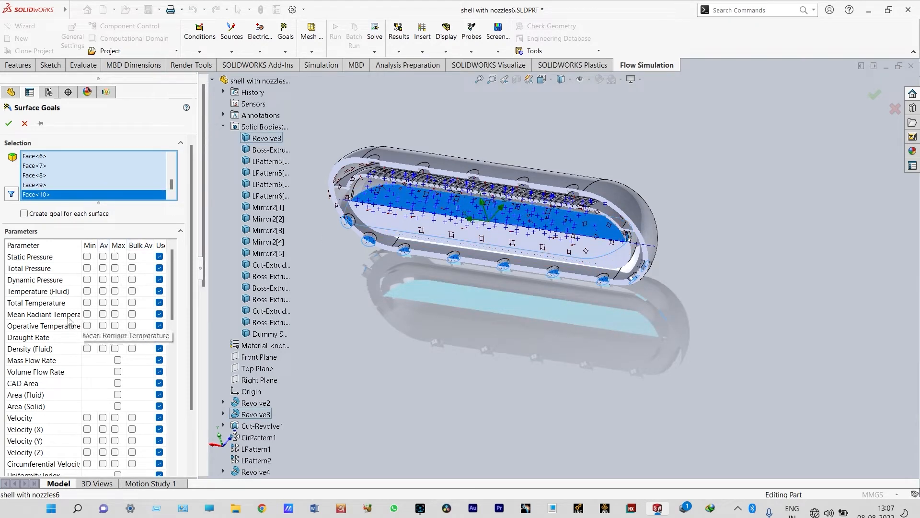
pyautogui.click(103, 291)
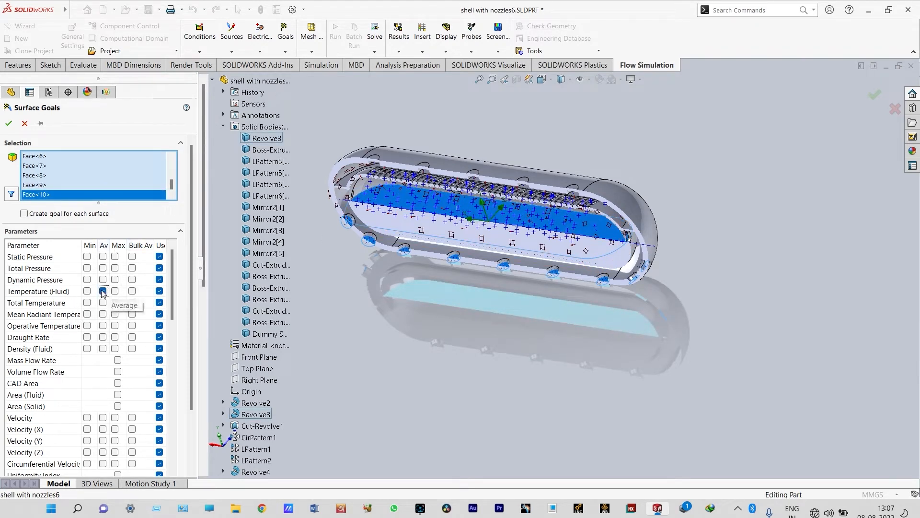
pyautogui.click(8, 124)
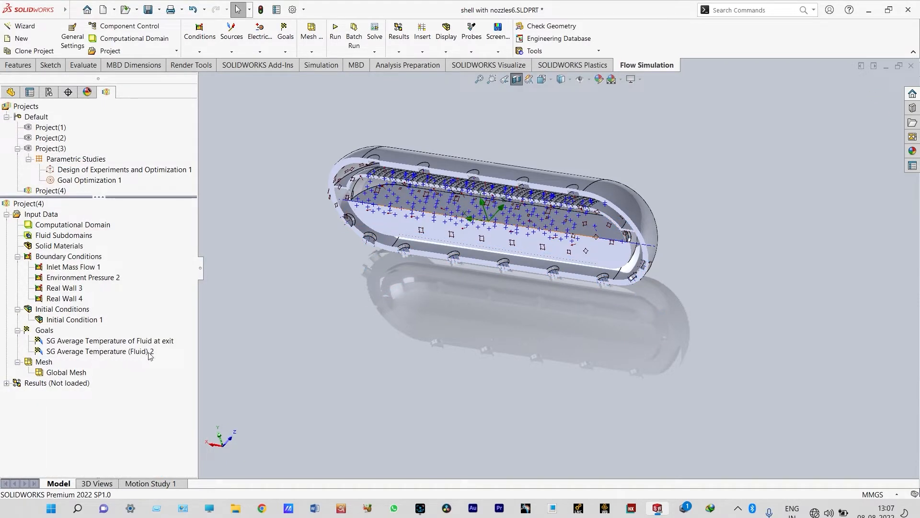
# Step: Rename the second surface goal as "SG Average Temperature of Fluid at top water surface"
pyautogui.click(101, 351)
pyautogui.click(154, 352)
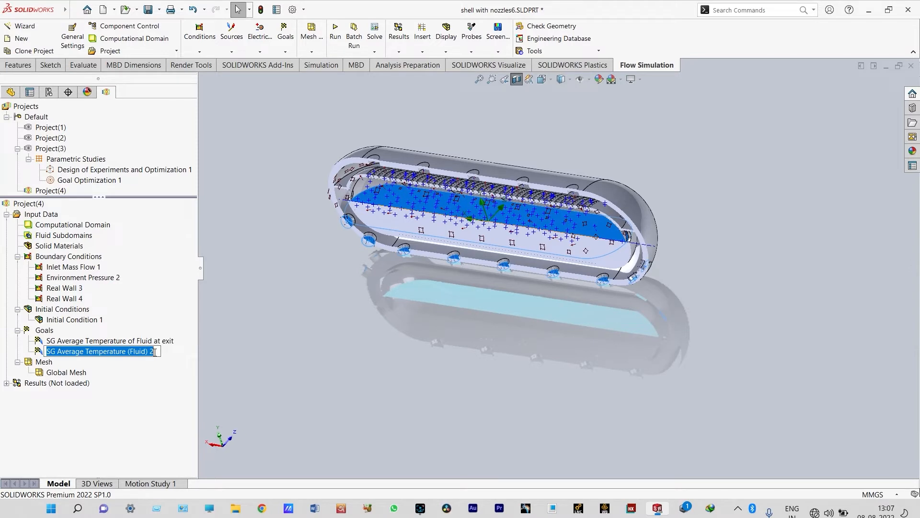
pyautogui.click(160, 352)
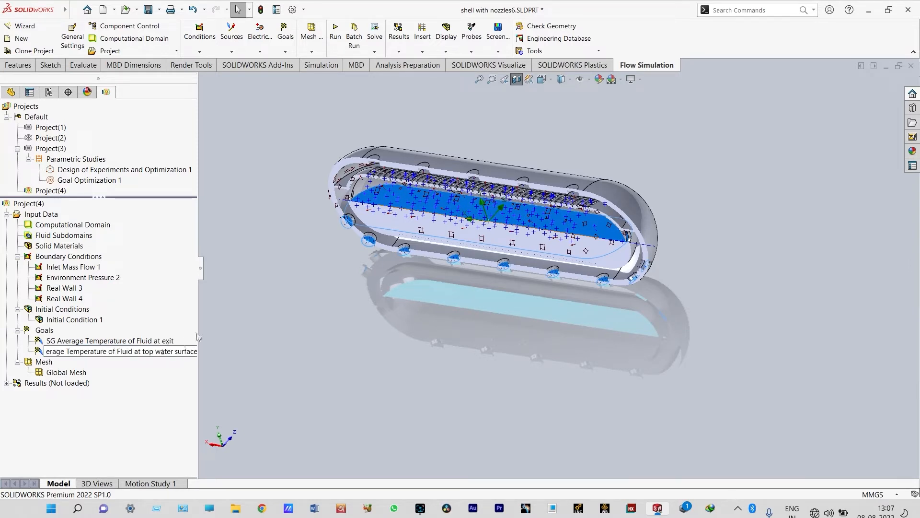
pyautogui.click(232, 324)
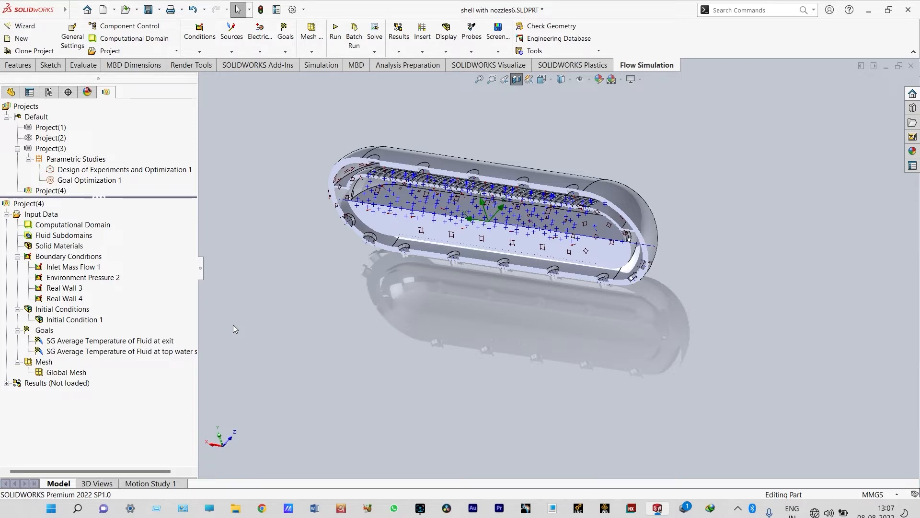
pyautogui.rightClick(48, 332)
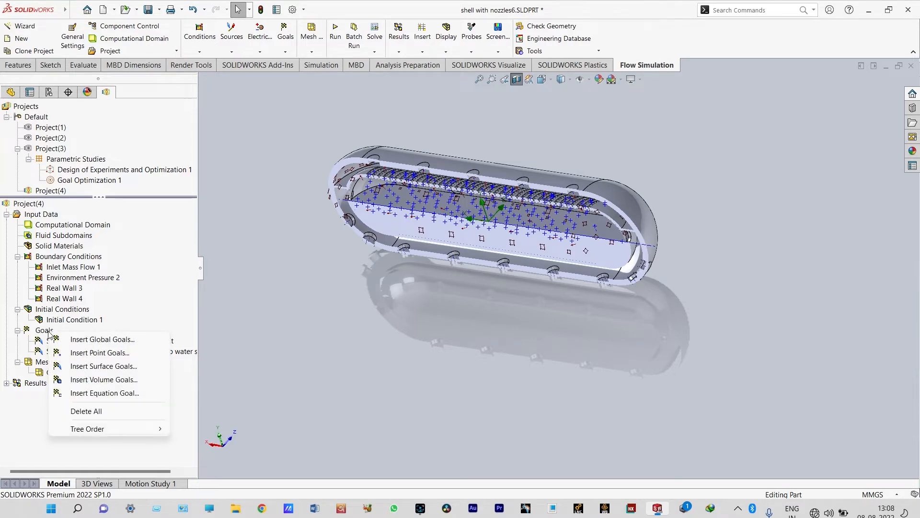
pyautogui.click(103, 365)
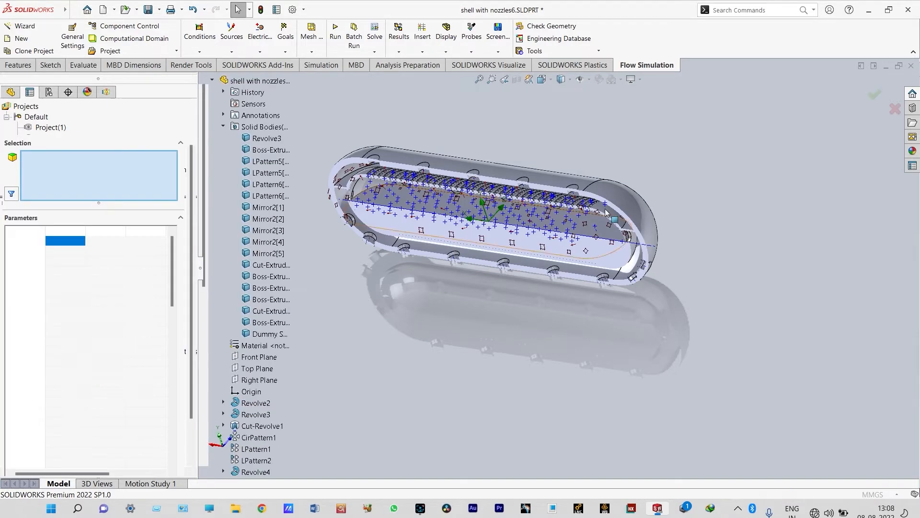
pyautogui.scroll(-5, 603, 208)
pyautogui.scroll(-5, 588, 220)
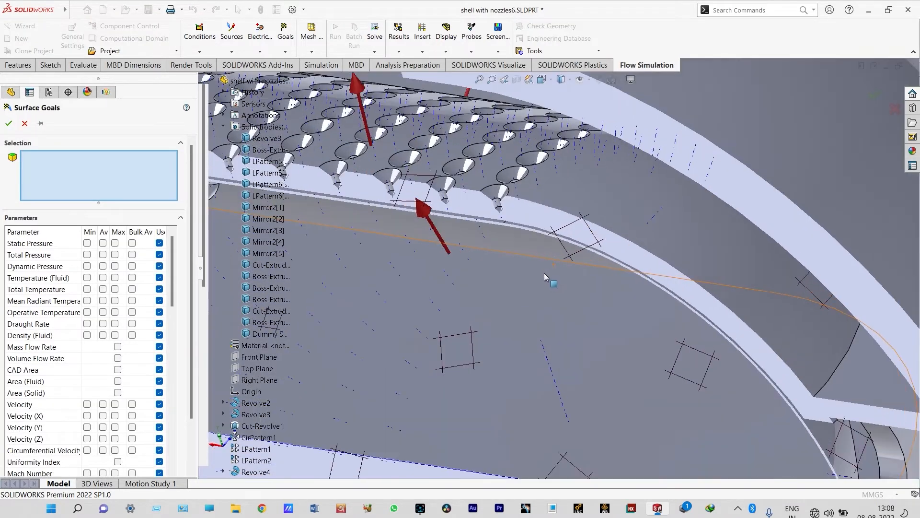
pyautogui.scroll(-3, 534, 266)
pyautogui.click(450, 262)
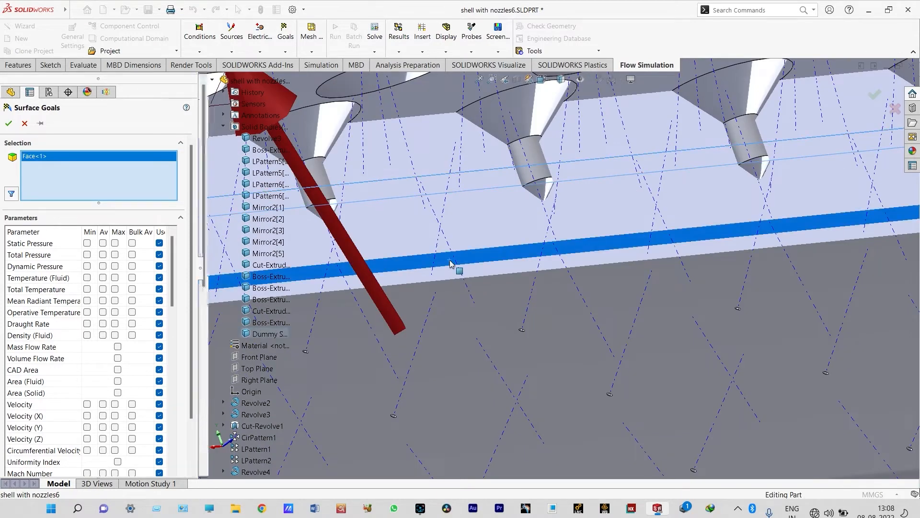
pyautogui.scroll(3, 488, 259)
pyautogui.scroll(3, 488, 259)
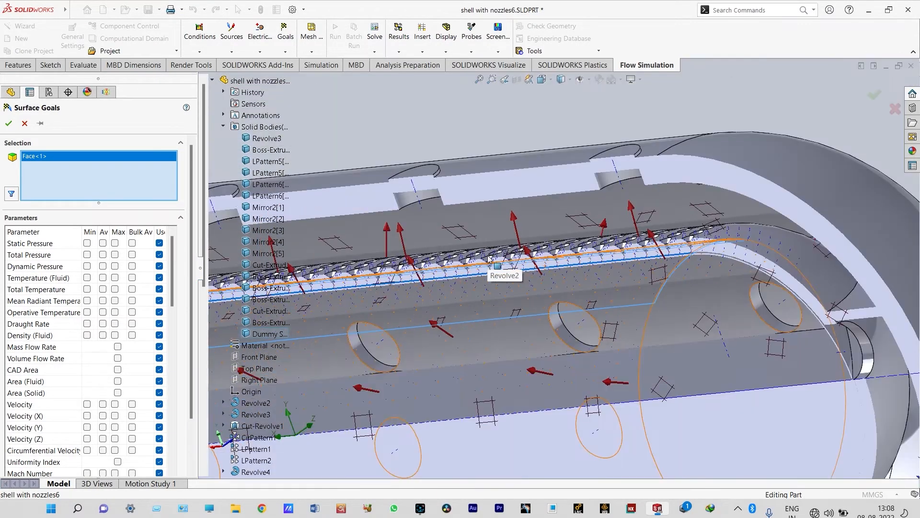
pyautogui.click(894, 109)
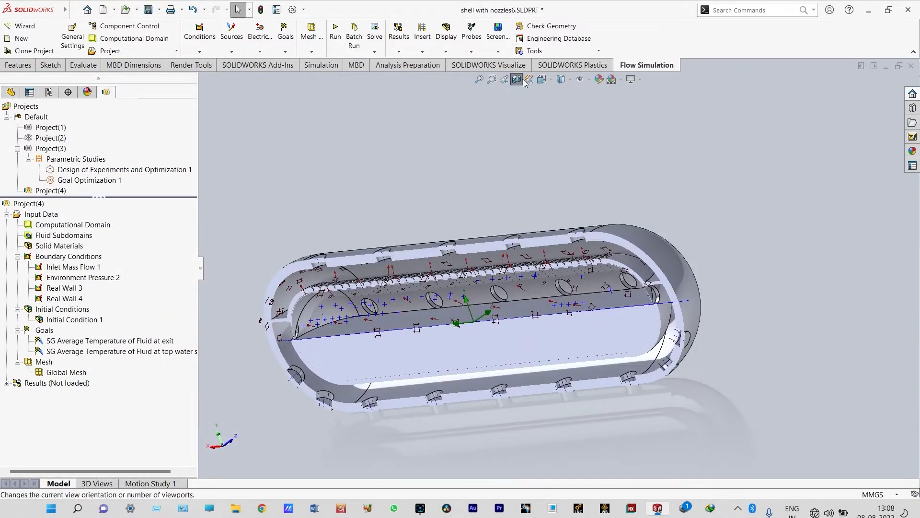
# Step: Replace the current section view with a planar section through the Right Plane at 0.00 mm offset
pyautogui.click(516, 79)
pyautogui.click(516, 80)
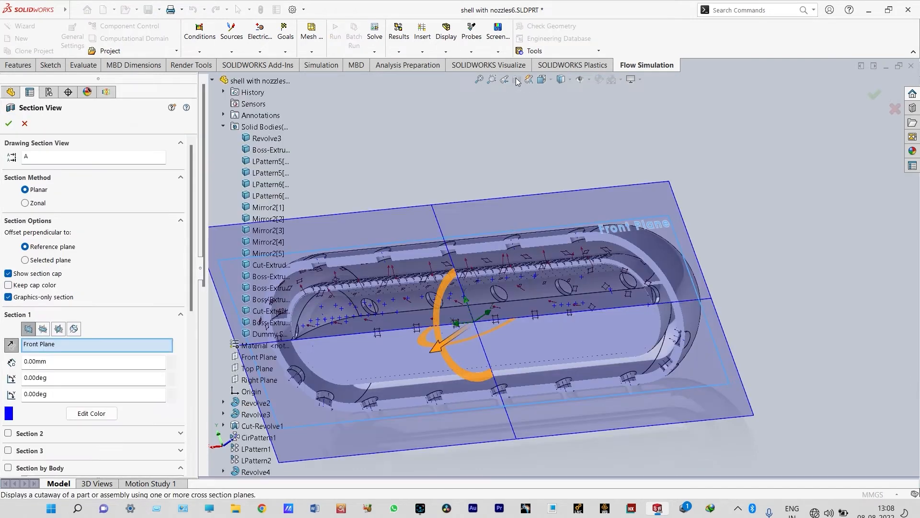
pyautogui.click(59, 328)
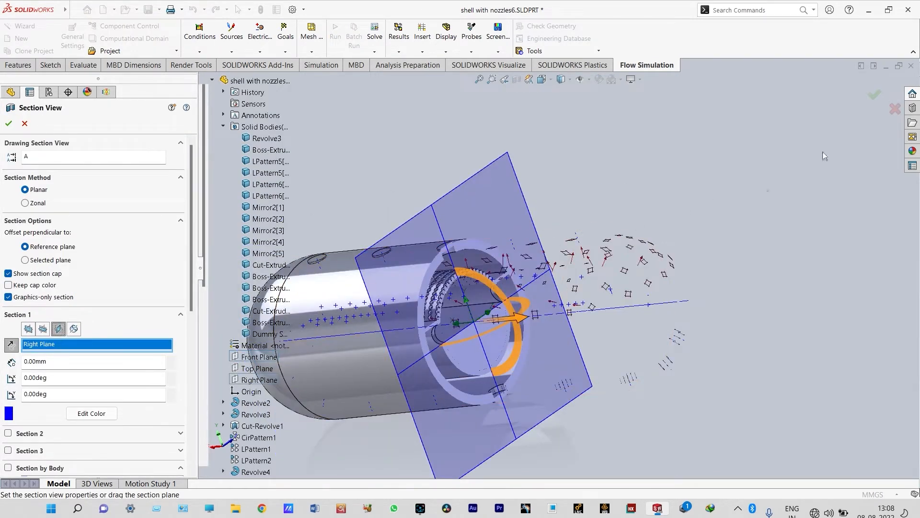
pyautogui.click(874, 95)
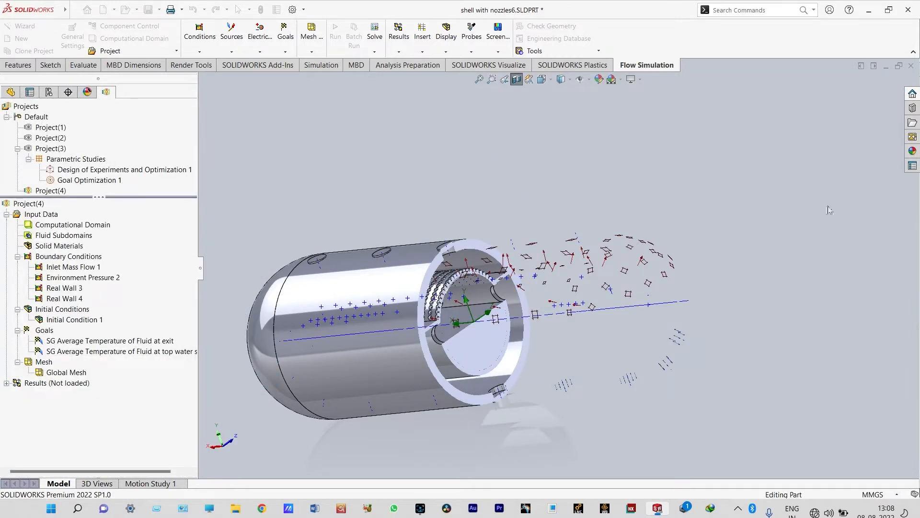
# Step: Create a surface goal for average fluid temperature on the thin dummy space face just inside the perforated wall
pyautogui.moveTo(785, 255); pyautogui.dragTo(765, 290, button='middle')
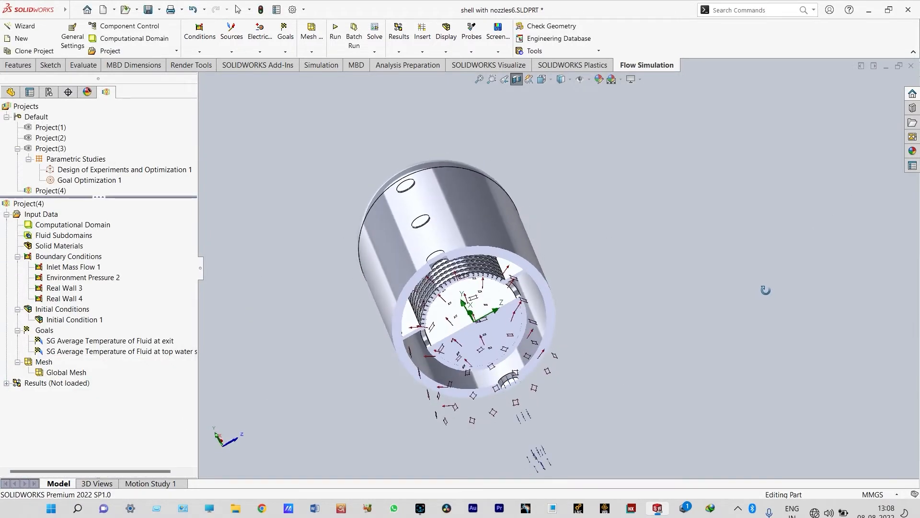
pyautogui.scroll(-10, 497, 309)
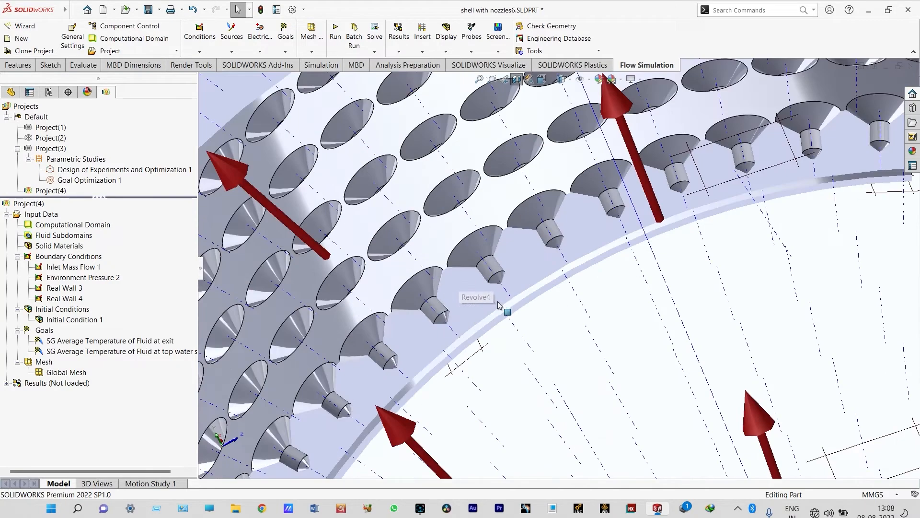
pyautogui.scroll(5, 575, 287)
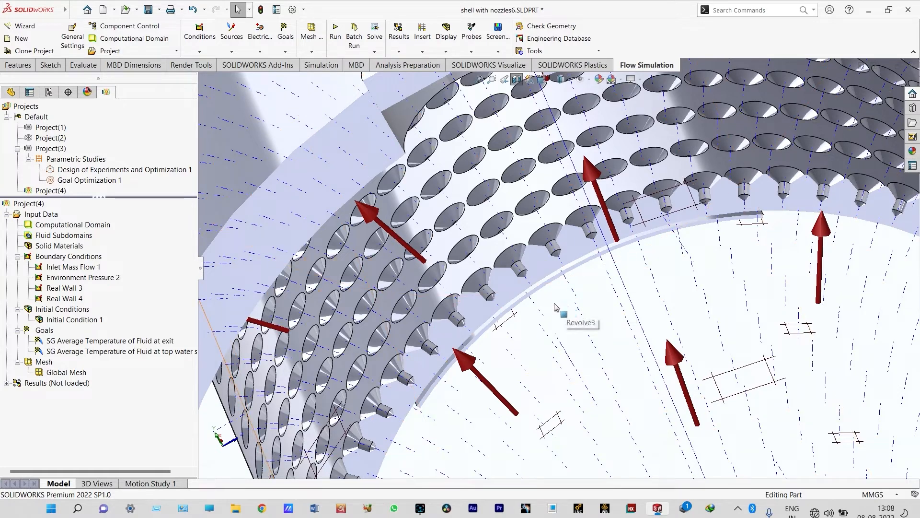
pyautogui.click(45, 330)
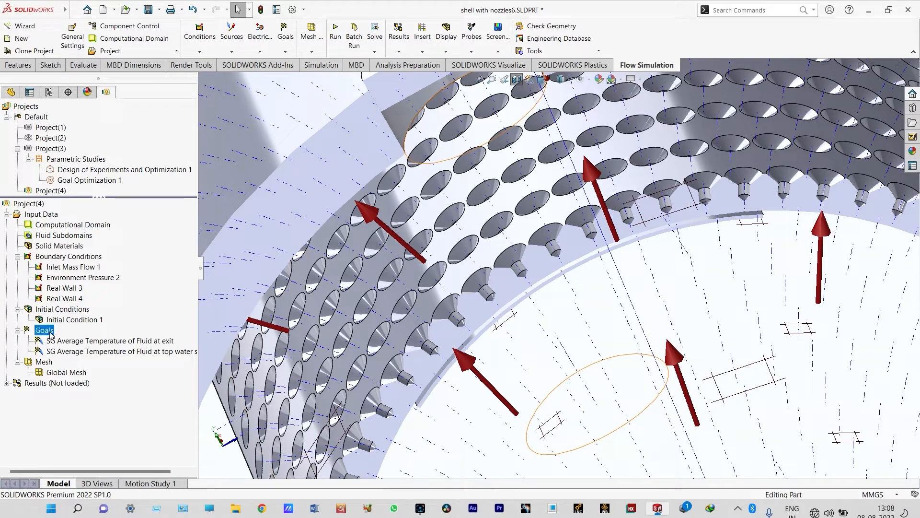
pyautogui.rightClick(50, 334)
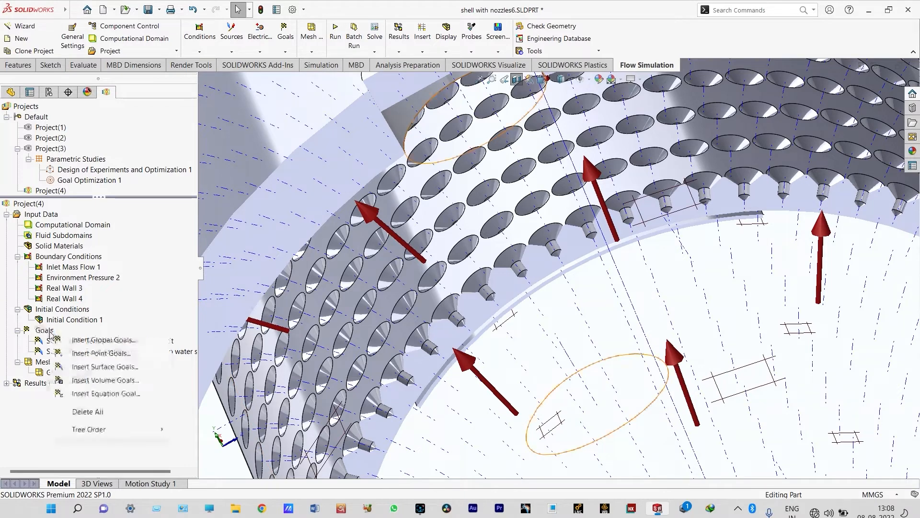
pyautogui.click(92, 366)
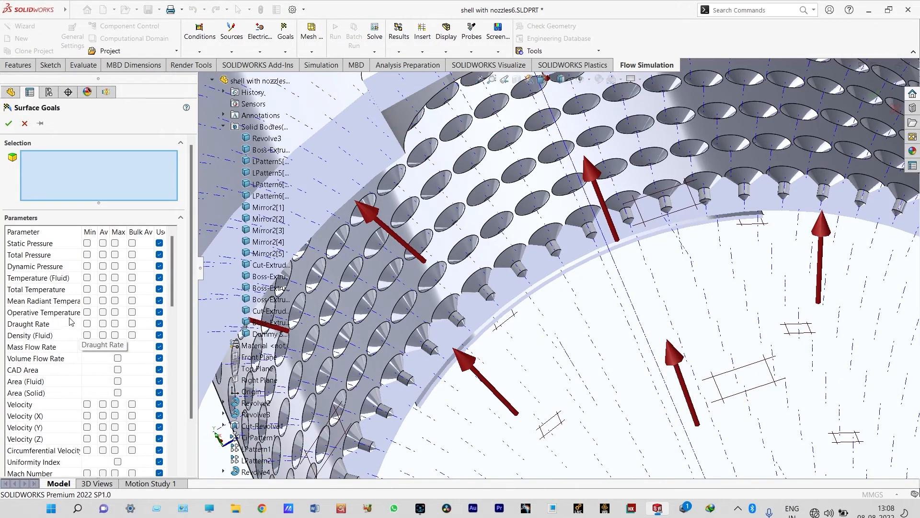
pyautogui.click(103, 278)
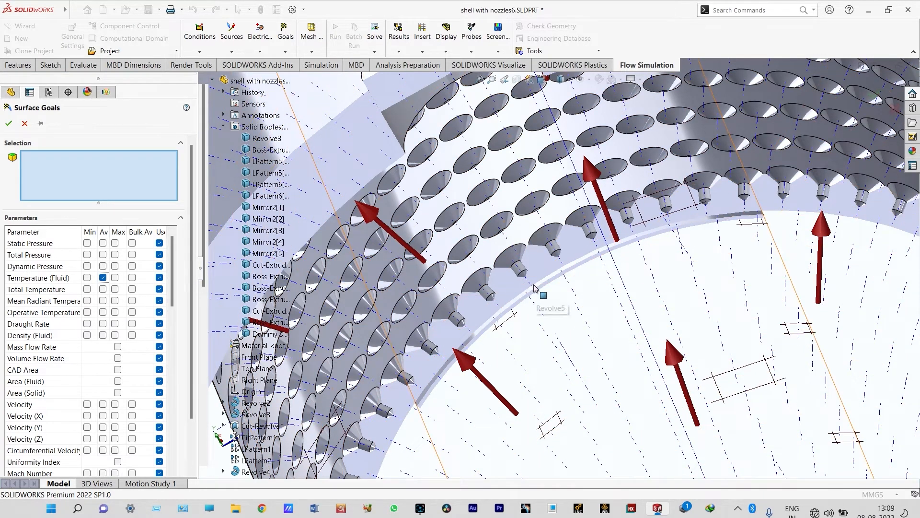
pyautogui.scroll(-3, 536, 291)
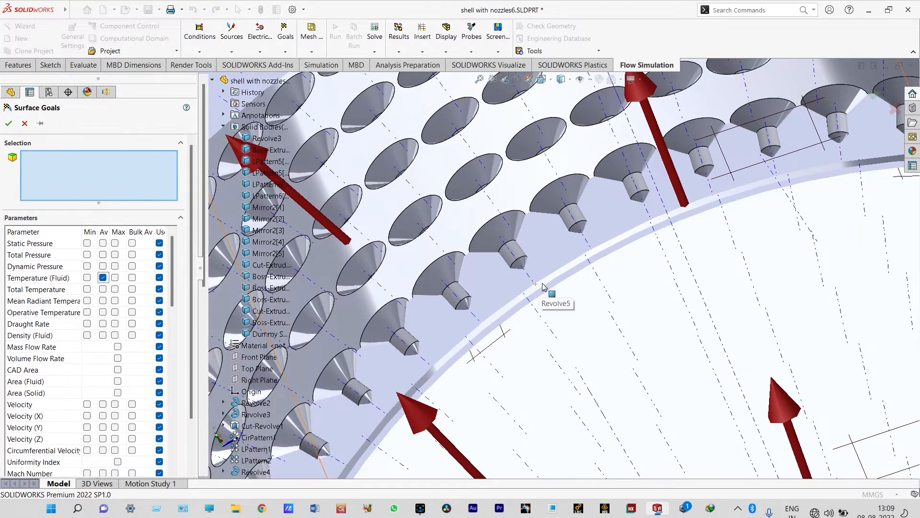
pyautogui.click(544, 287)
pyautogui.scroll(3, 558, 293)
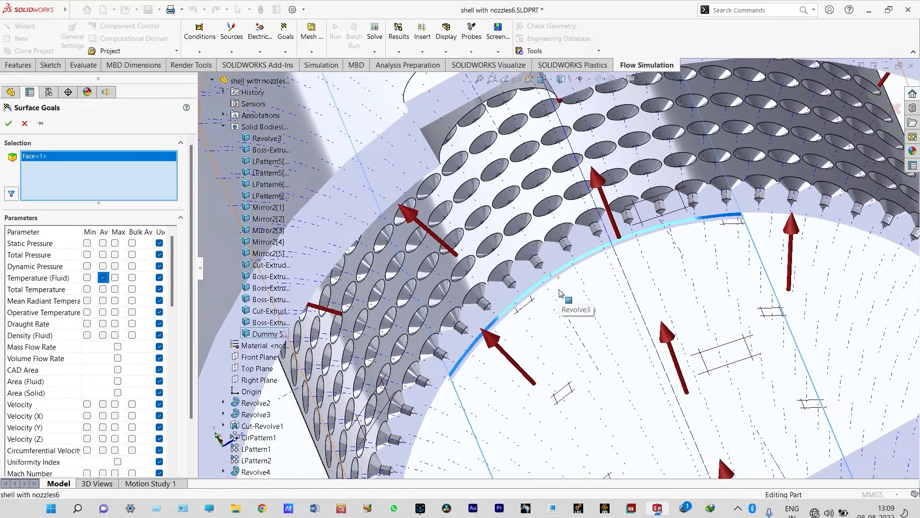
pyautogui.click(10, 125)
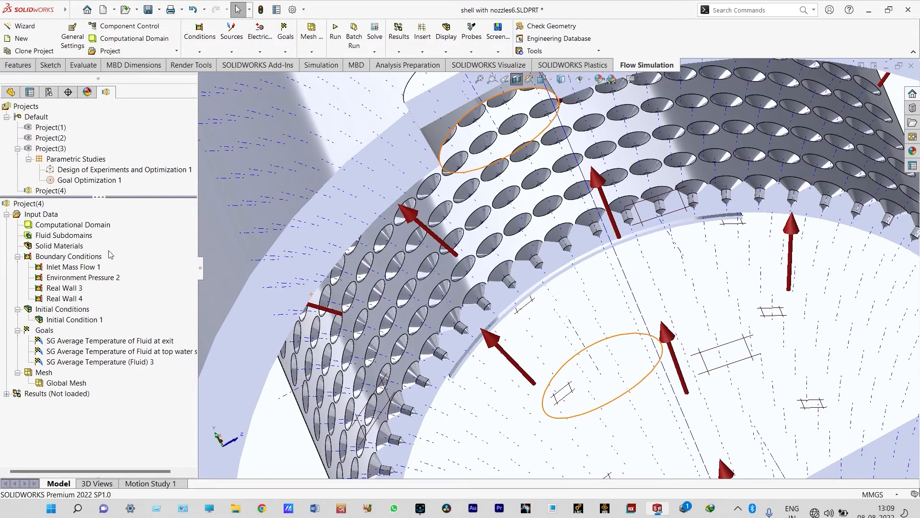
# Step: Rename the third surface goal as "SG Average Temperature of Fluid at dummy space"
pyautogui.click(151, 364)
pyautogui.click(152, 363)
pyautogui.click(156, 362)
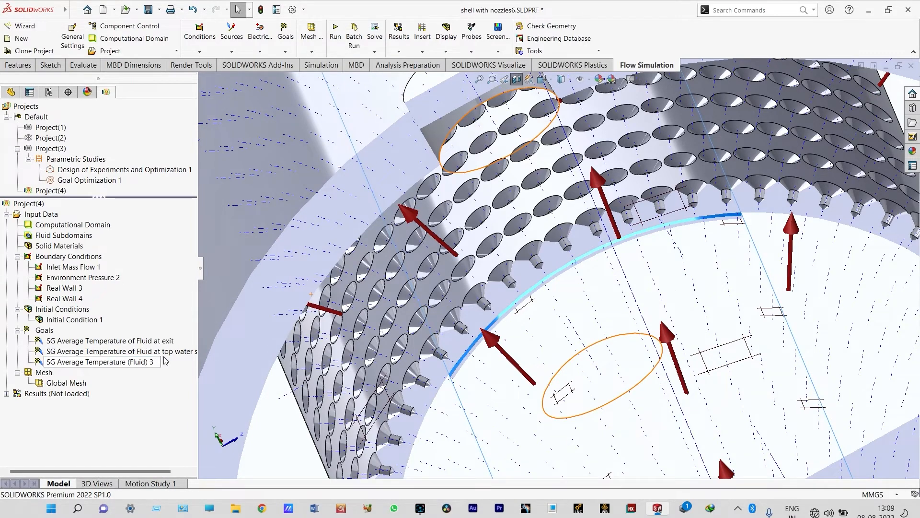
pyautogui.press('BackSpace')
pyautogui.press('BackSpace')
pyautogui.press('BackSpace')
pyautogui.press('BackSpace')
pyautogui.press('BackSpace')
pyautogui.press('BackSpace')
pyautogui.press('BackSpace')
pyautogui.press('BackSpace')
pyautogui.press('BackSpace')
pyautogui.write('of Fluid at oummy space')
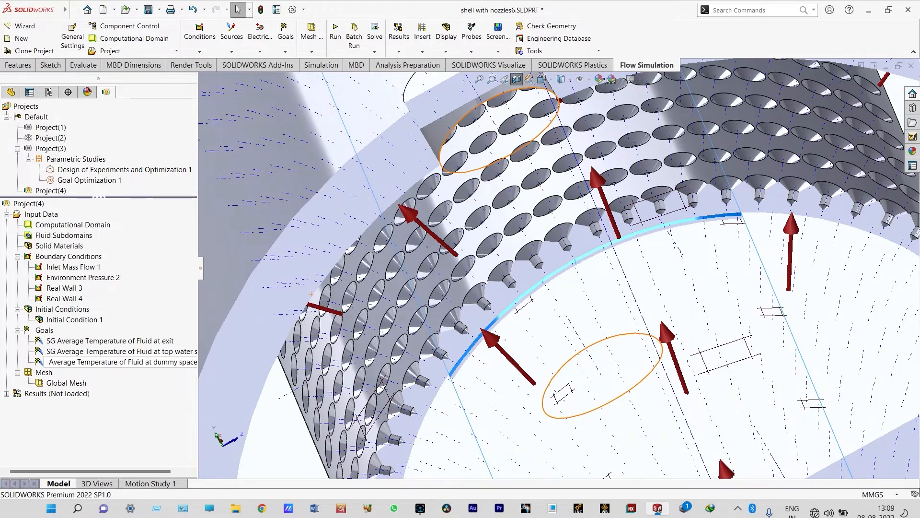
pyautogui.press('Return')
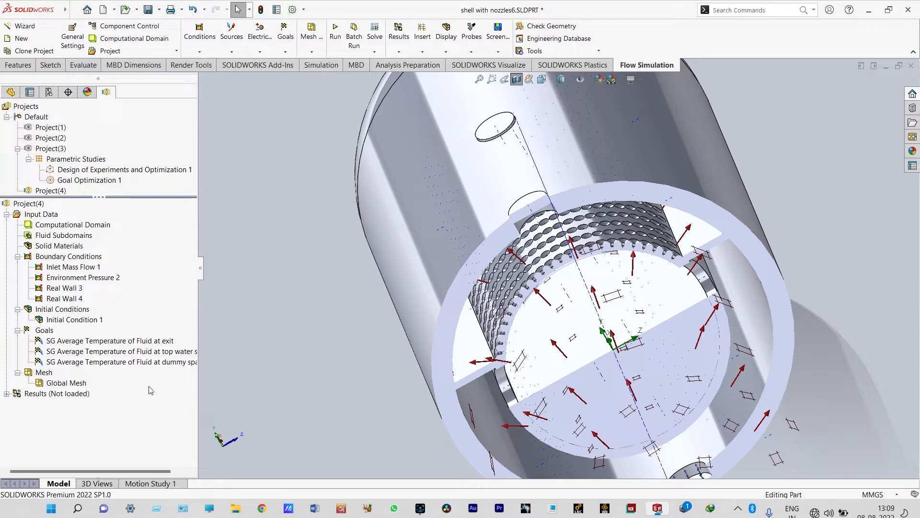
# Step: Switch the global mesh to manual settings and enable the refinement level display at level 4
pyautogui.rightClick(49, 377)
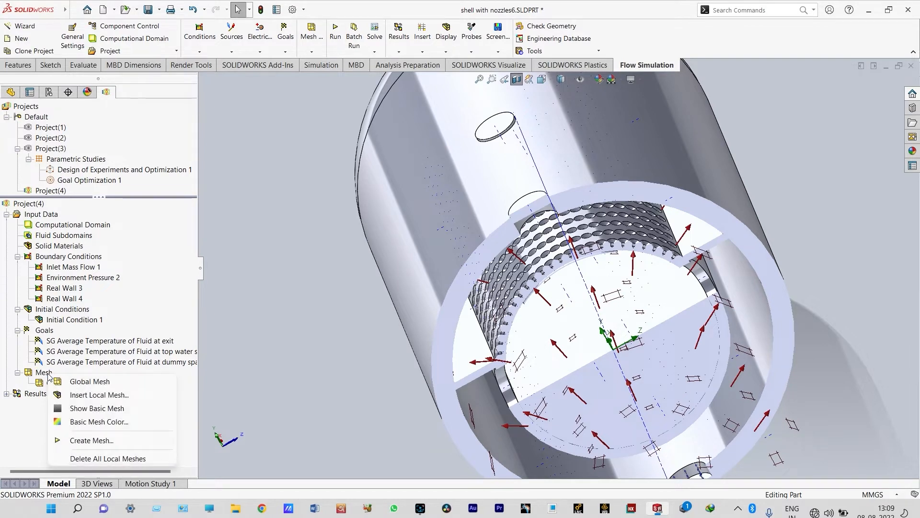
pyautogui.click(81, 380)
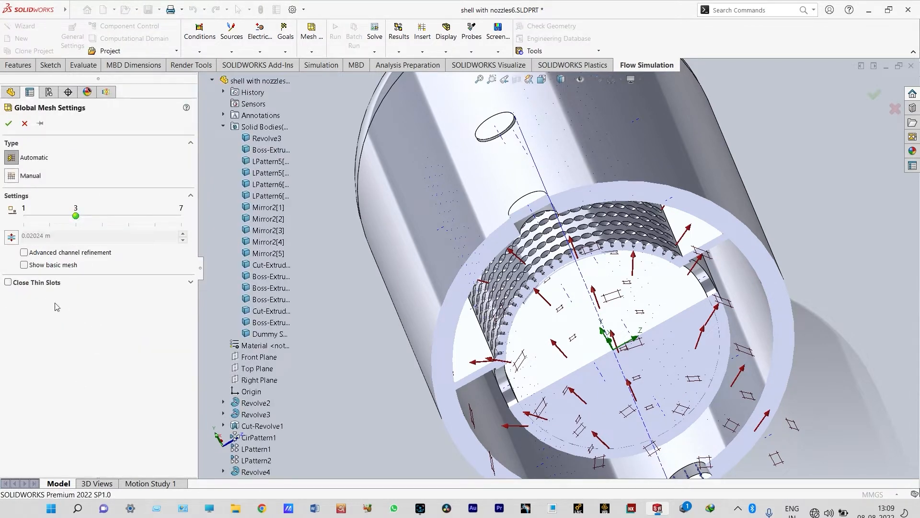
pyautogui.click(21, 179)
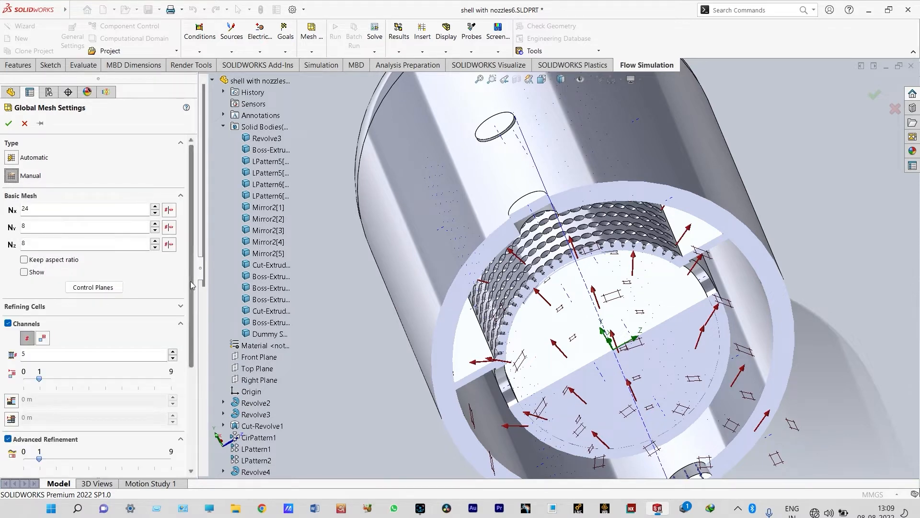
pyautogui.scroll(-5, 130, 335)
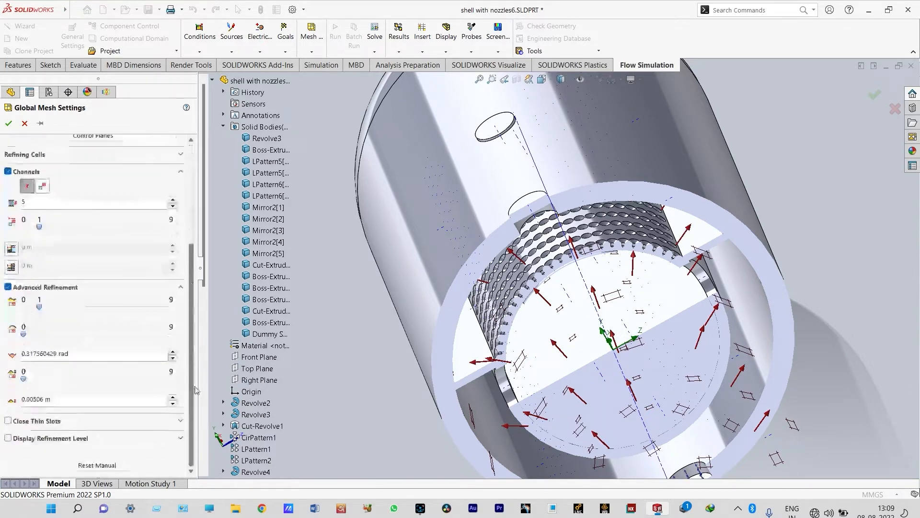
pyautogui.click(8, 438)
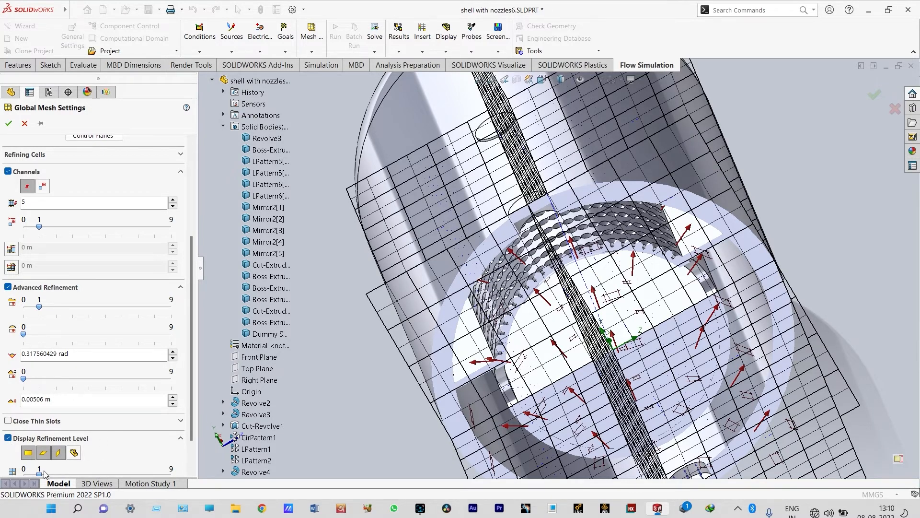
pyautogui.moveTo(47, 474); pyautogui.dragTo(94, 478)
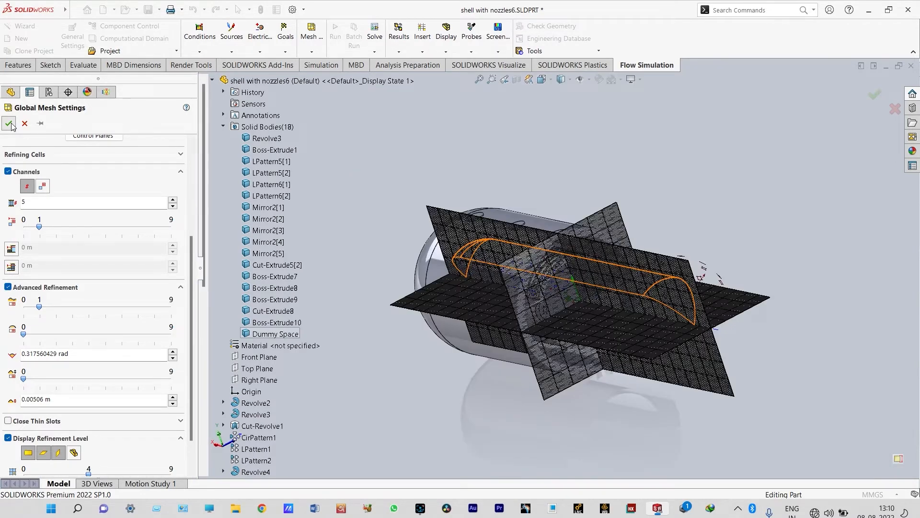
pyautogui.click(9, 123)
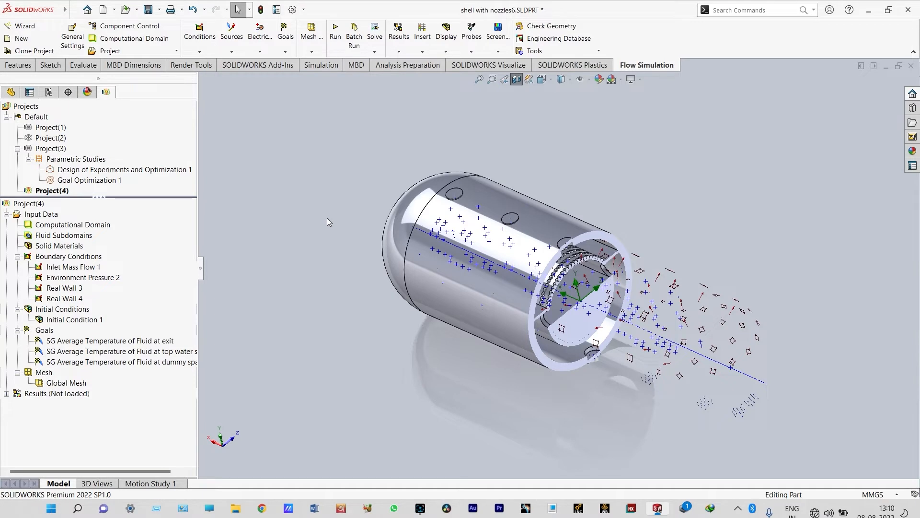
# Step: Enable periodic saving of selected parameters for the Transient Explorer in the calculation control options
pyautogui.click(374, 52)
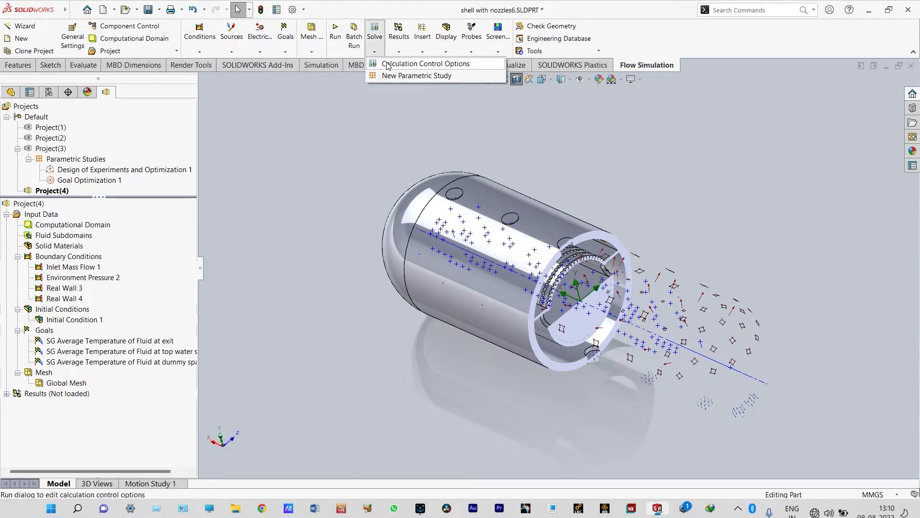
pyautogui.click(388, 64)
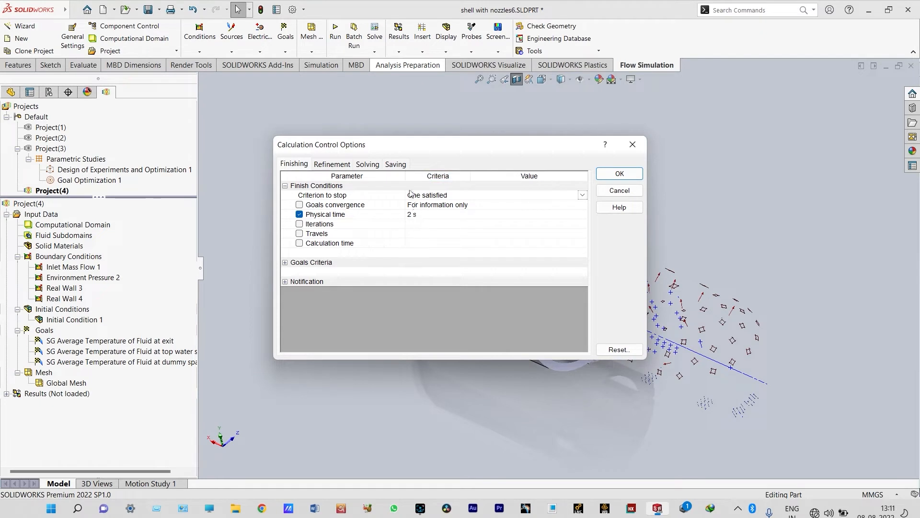
pyautogui.click(396, 164)
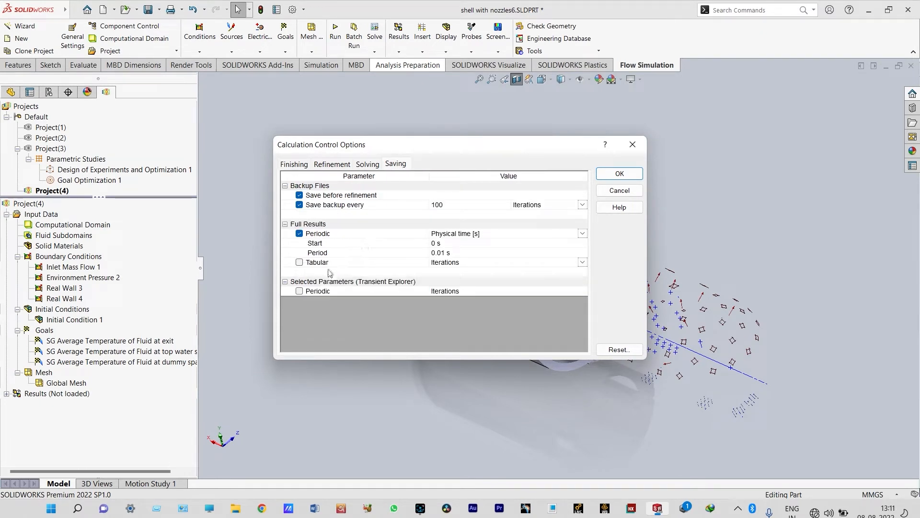
pyautogui.click(299, 291)
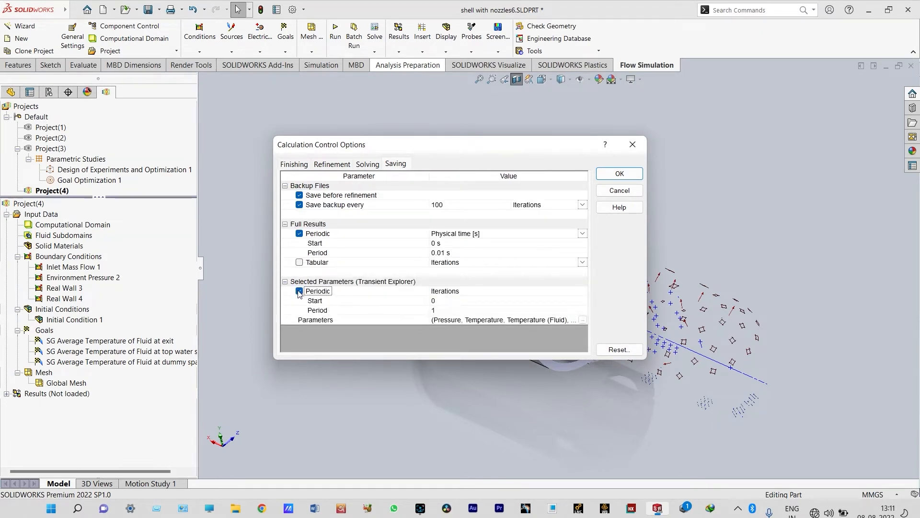
# Step: Add Immiscible Air, Immiscible Water, Volume Fraction of Air and Volume Fraction of Water to the saved transient parameters and accept the calculation options
pyautogui.click(582, 319)
pyautogui.click(582, 320)
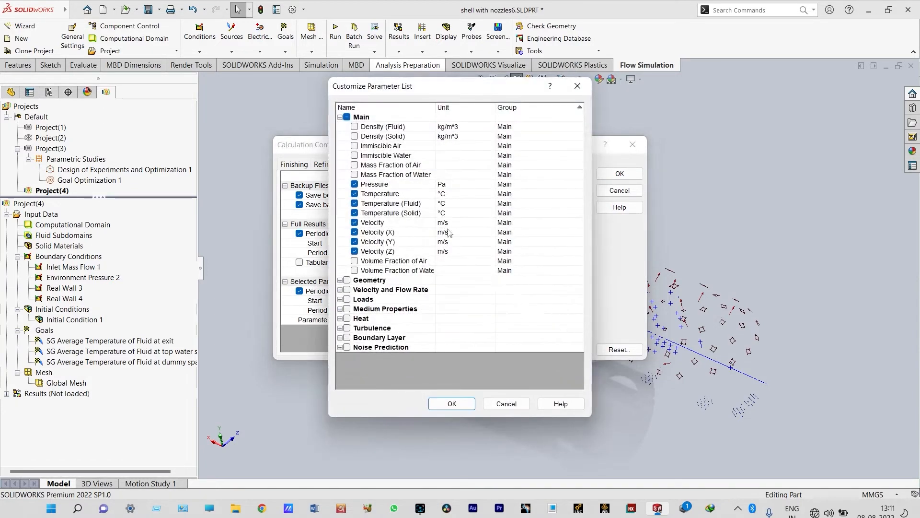
pyautogui.click(355, 146)
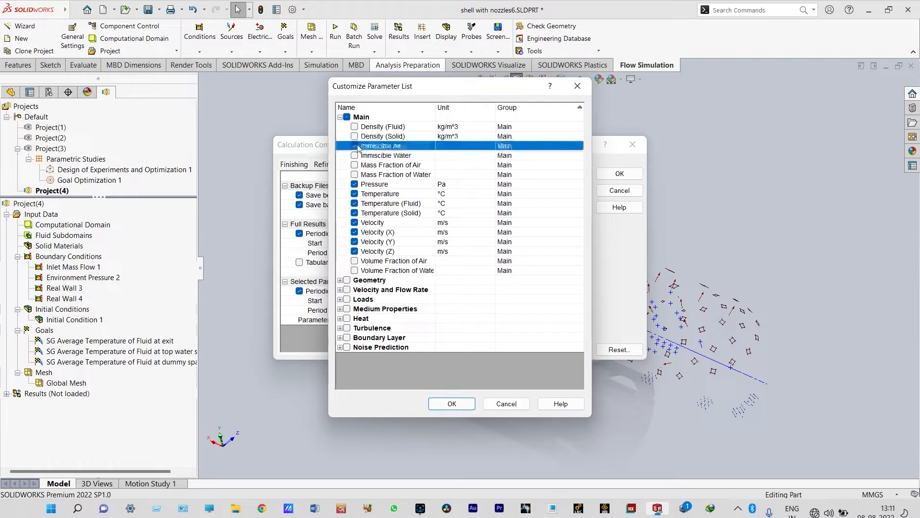
pyautogui.click(355, 155)
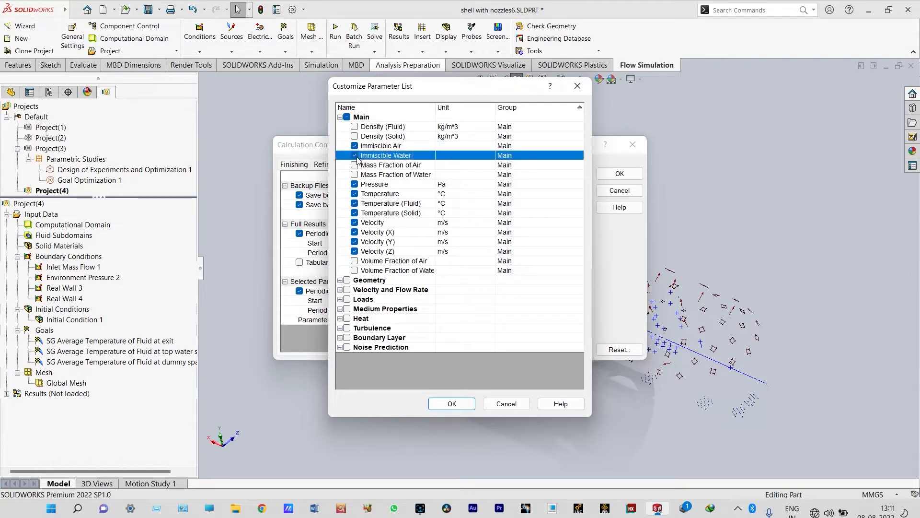
pyautogui.click(354, 261)
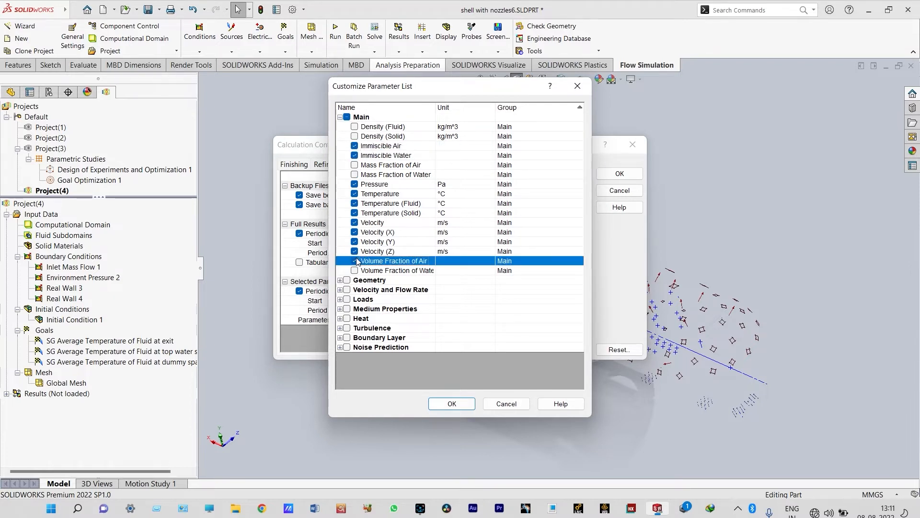
pyautogui.click(355, 271)
pyautogui.press('Return')
pyautogui.click(621, 171)
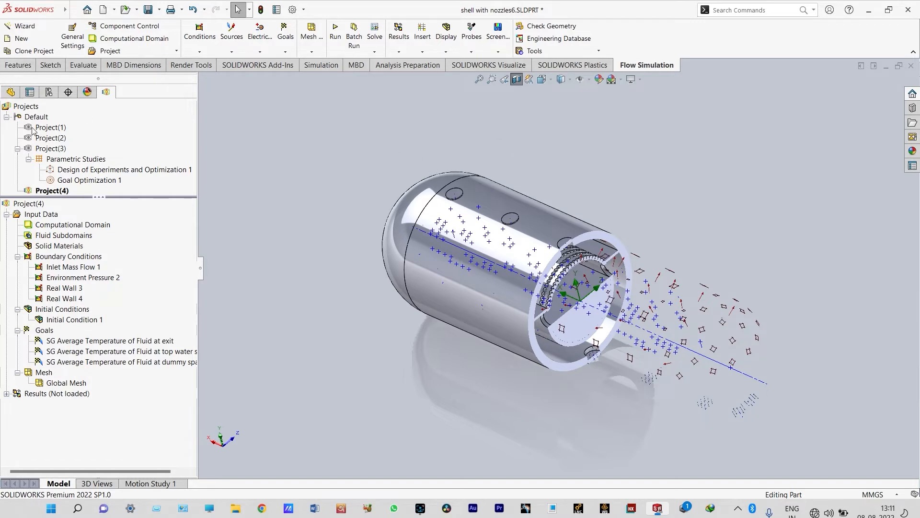
# Step: Activate Project(3) and load its calculated results
pyautogui.doubleClick(49, 149)
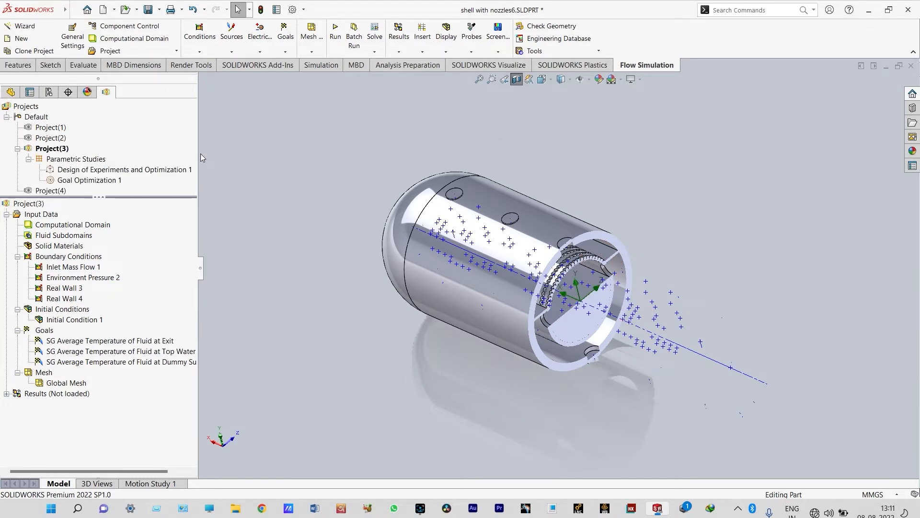
pyautogui.rightClick(76, 396)
pyautogui.click(120, 254)
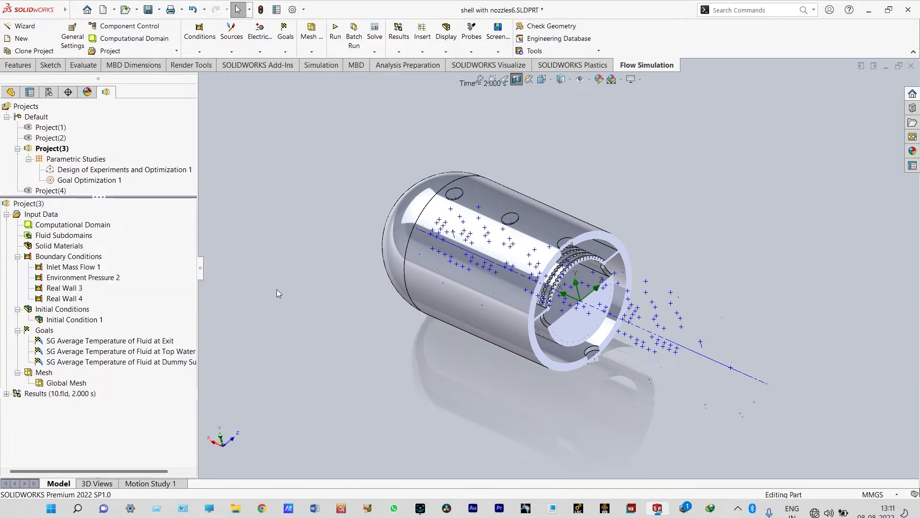
# Step: Turn off the section view and orient the whole shell model to the Back view
pyautogui.click(516, 80)
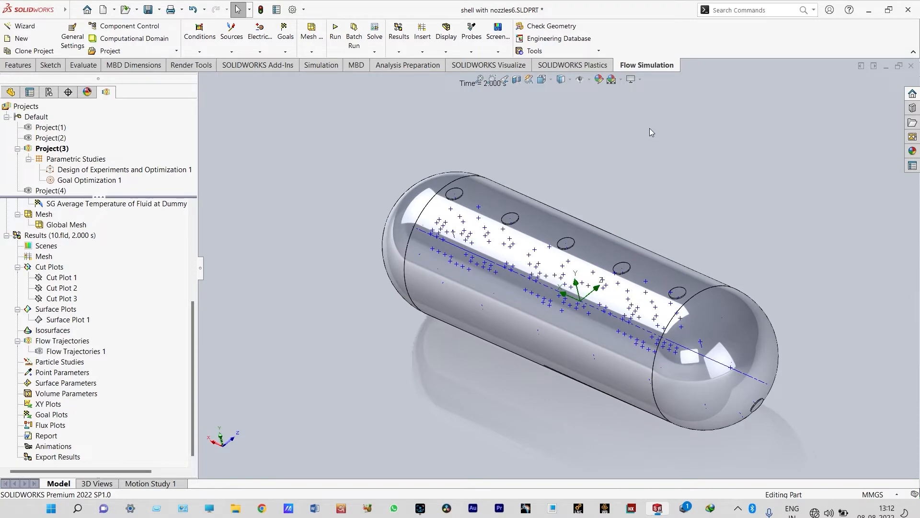
pyautogui.moveTo(649, 128)
pyautogui.mouseDown(button='middle')
pyautogui.moveTo(525, 330)
pyautogui.moveTo(636, 316)
pyautogui.moveTo(650, 332)
pyautogui.mouseUp(button='middle')
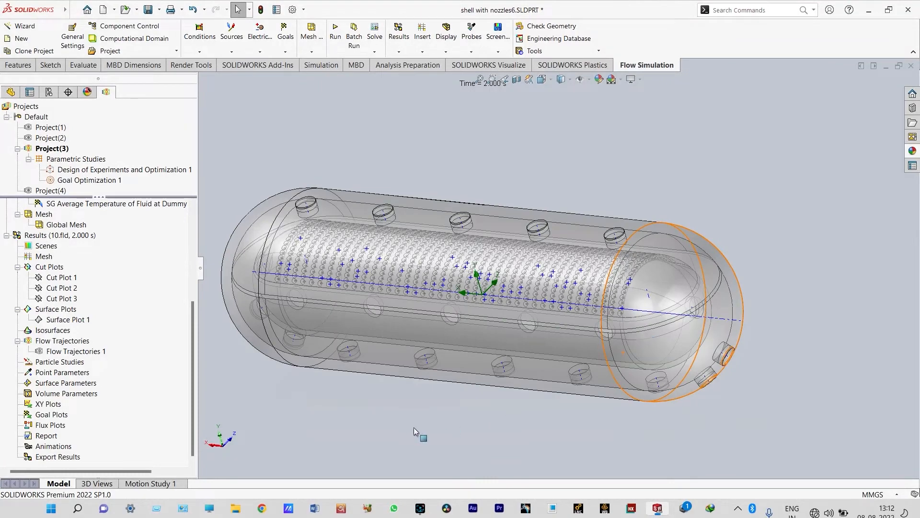
pyautogui.click(541, 80)
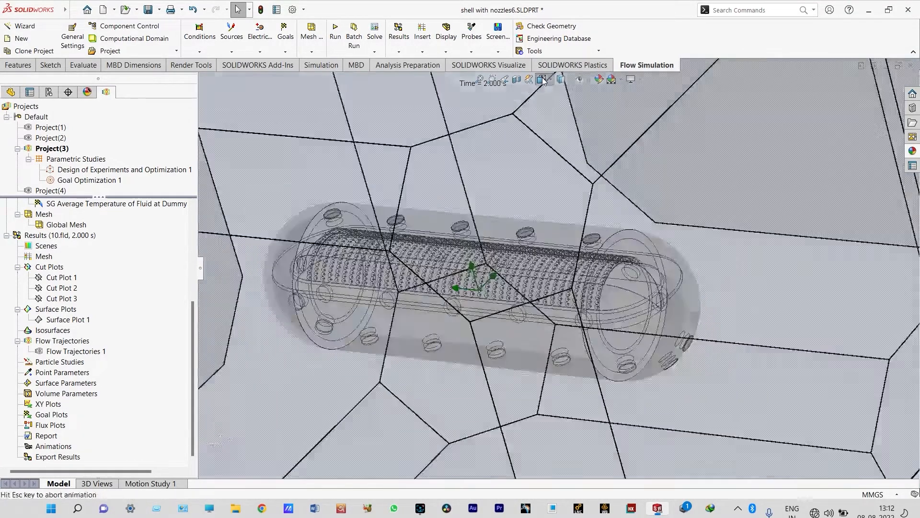
pyautogui.click(554, 119)
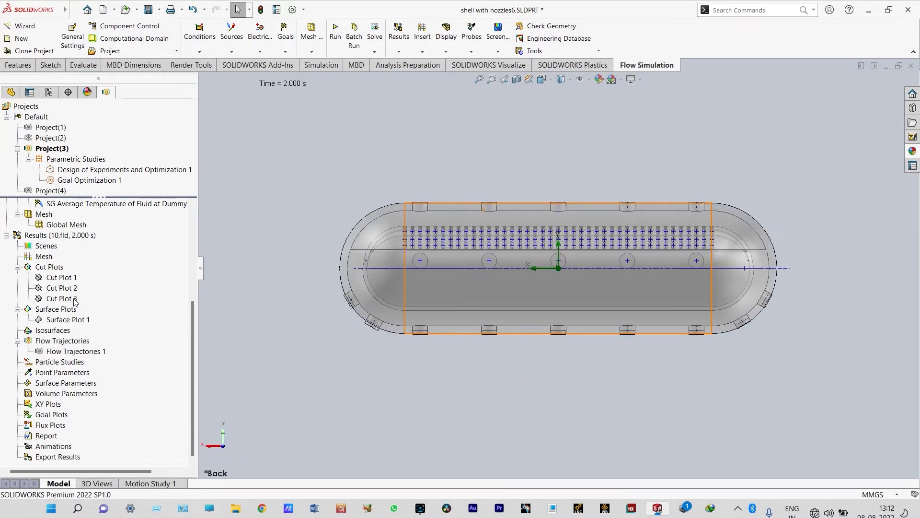
# Step: Insert a cut plot on the Front Plane at 0 m offset with Temperature (Fluid) contours
pyautogui.rightClick(63, 270)
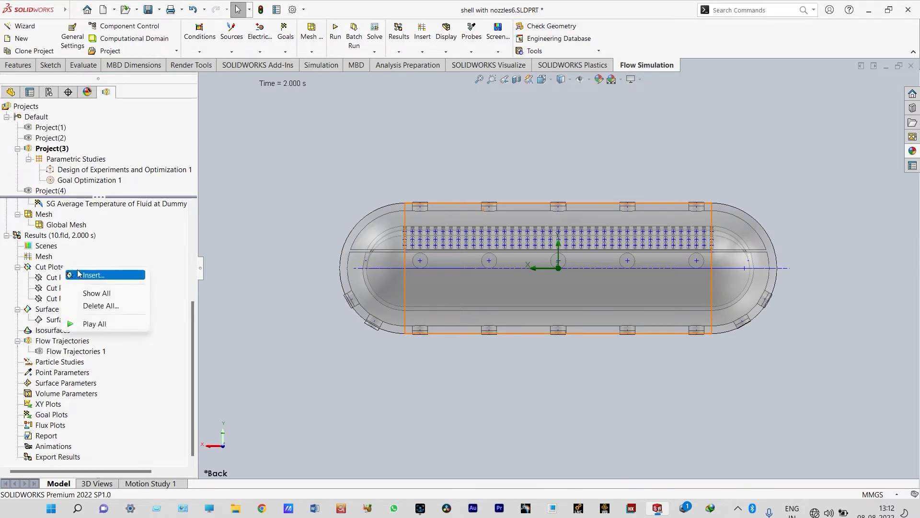
pyautogui.click(80, 275)
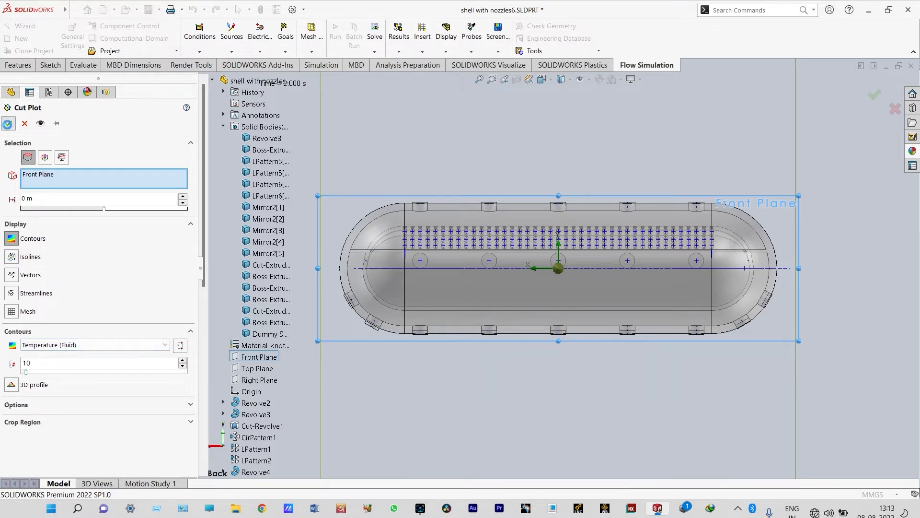
pyautogui.click(8, 124)
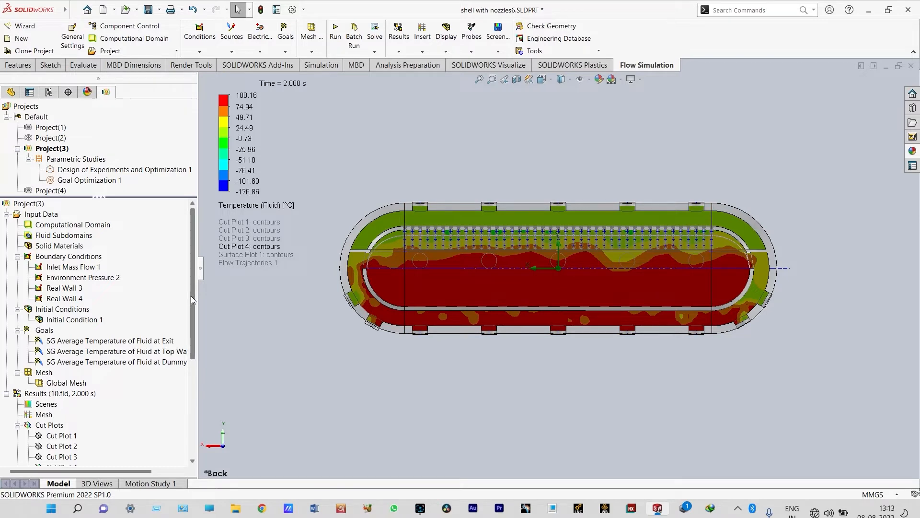
# Step: Load the Project(3) results in the Transient Explorer and play the fluid temperature cut plot over time, examining the area around the perforated wall
pyautogui.rightClick(75, 396)
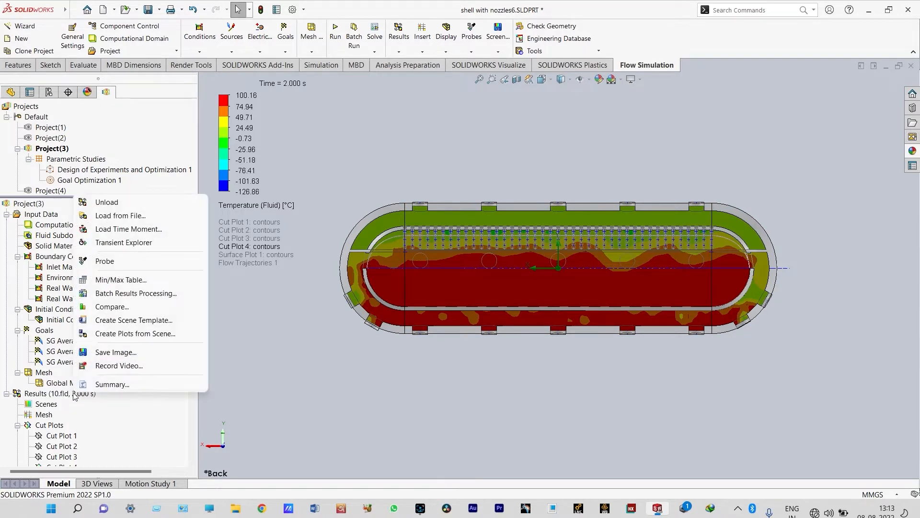
pyautogui.click(119, 246)
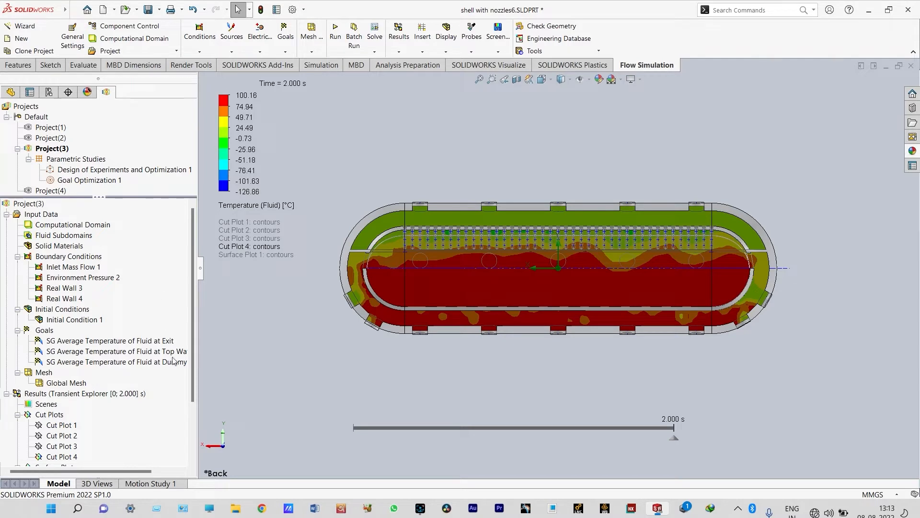
pyautogui.moveTo(346, 432)
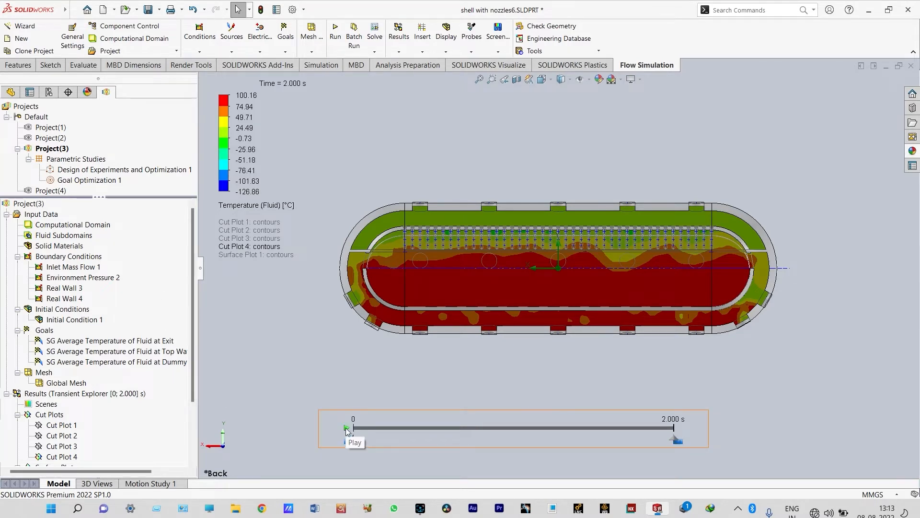
pyautogui.click(347, 428)
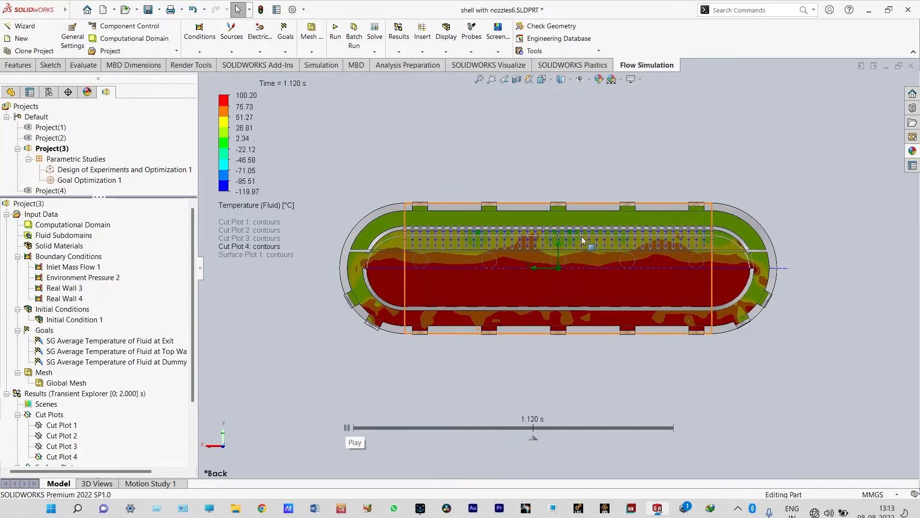
pyautogui.scroll(6, 575, 241)
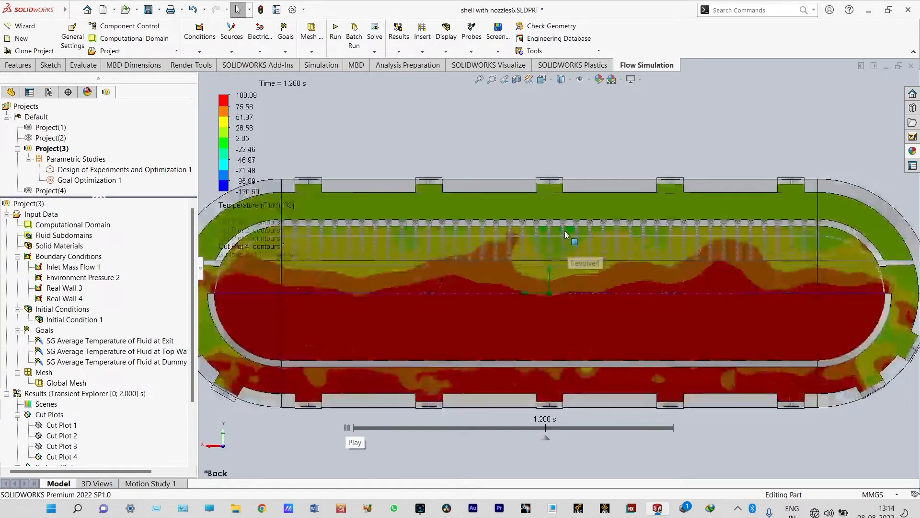
pyautogui.scroll(2, 546, 243)
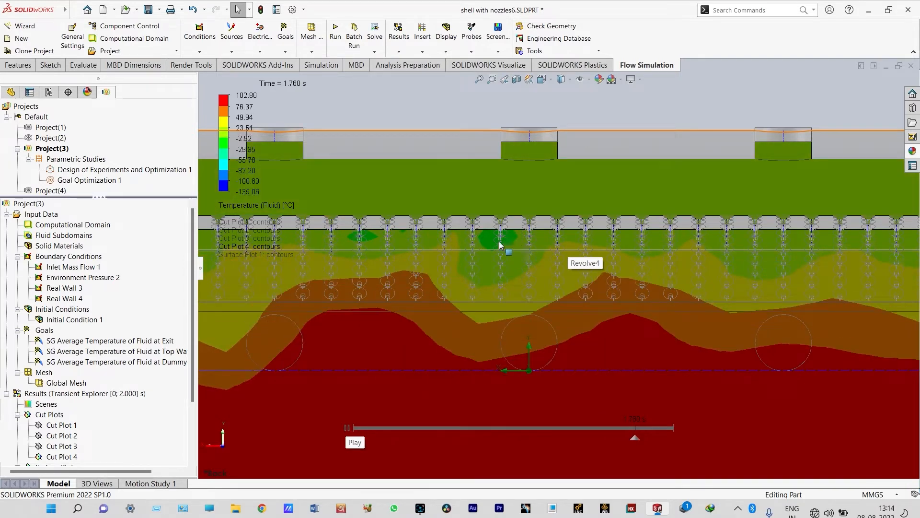
pyautogui.scroll(1, 499, 242)
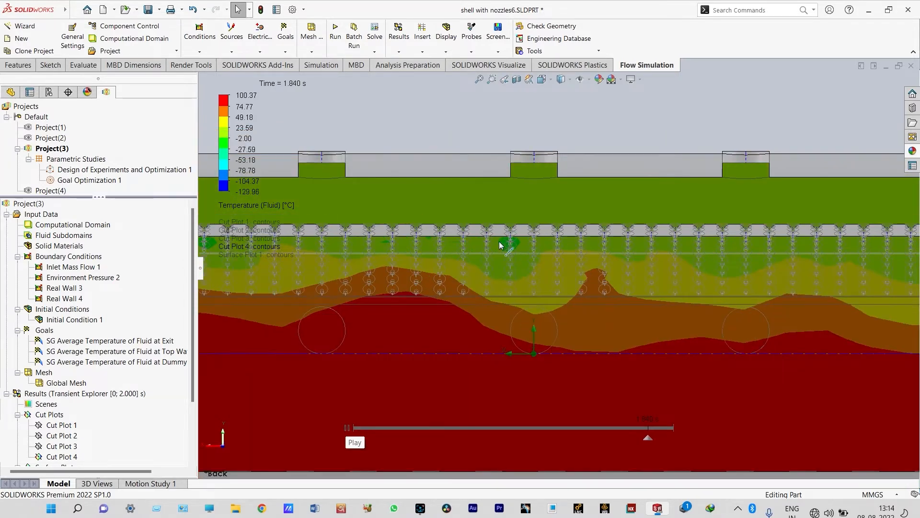
# Step: Pause the transient playback with the whole shell in view, and clear and hide Cut Plot 4
pyautogui.scroll(4, 500, 245)
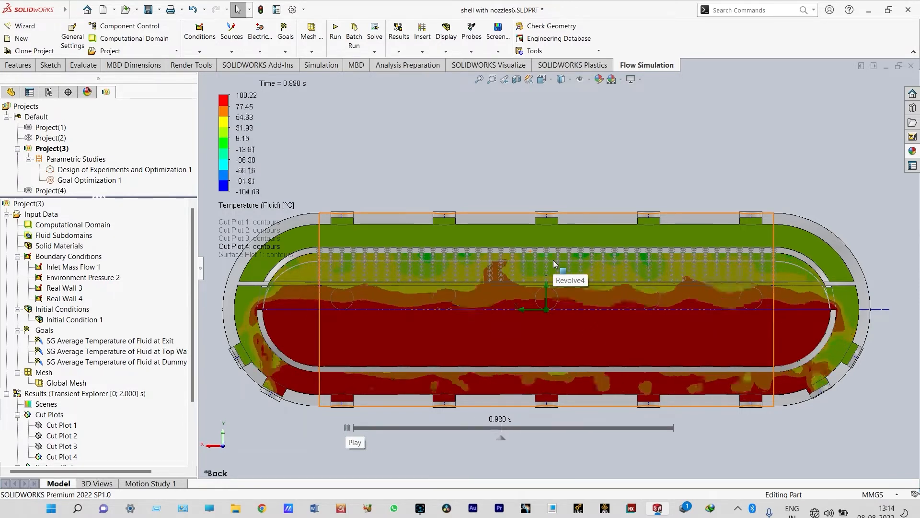
pyautogui.click(345, 428)
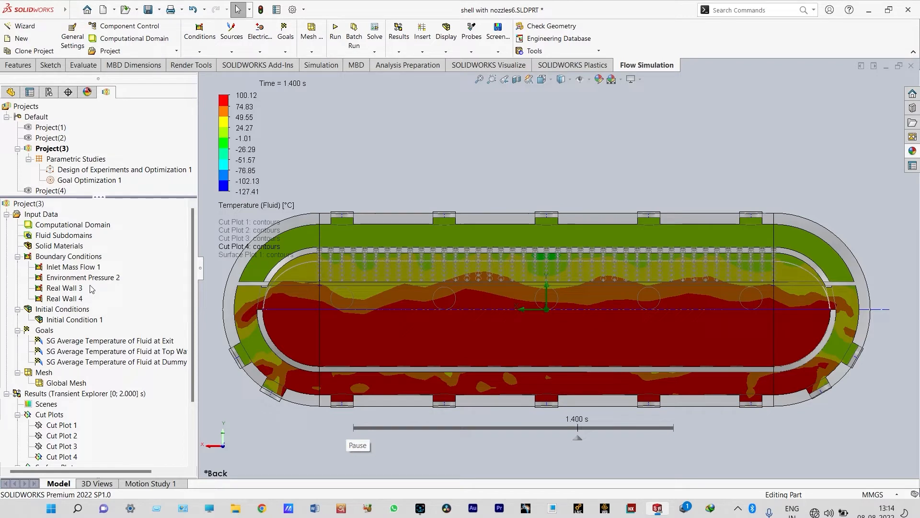
pyautogui.rightClick(68, 458)
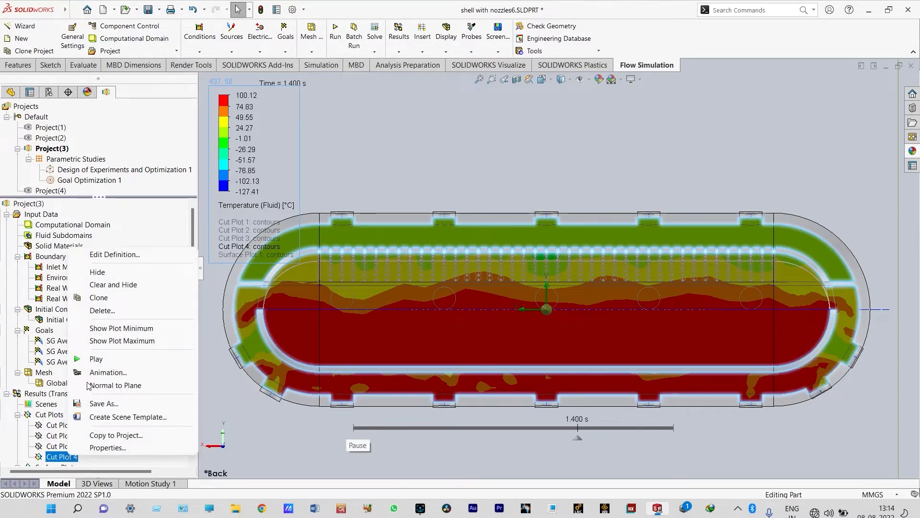
pyautogui.click(124, 285)
# Step: Redefine Cut Plot 4 to use the Right Plane as its section plane instead of the Front Plane
pyautogui.rightClick(74, 459)
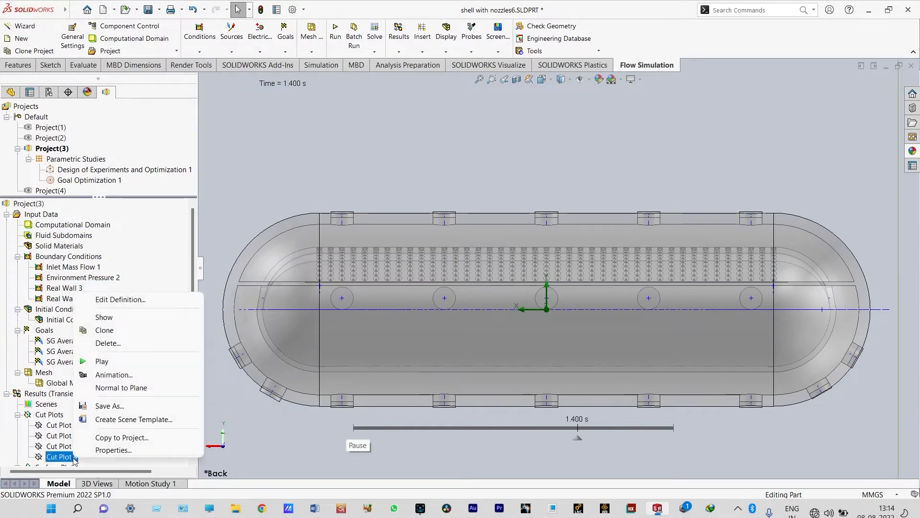
pyautogui.click(124, 300)
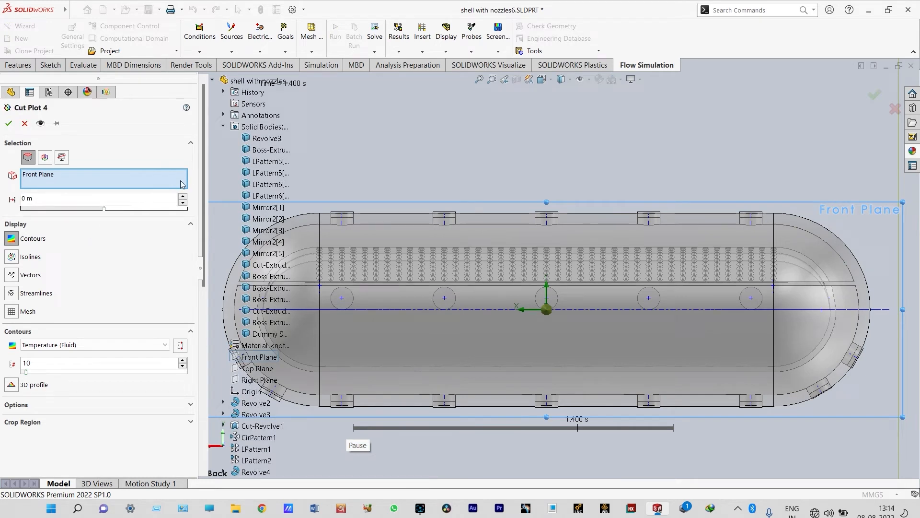
pyautogui.rightClick(153, 183)
pyautogui.click(174, 191)
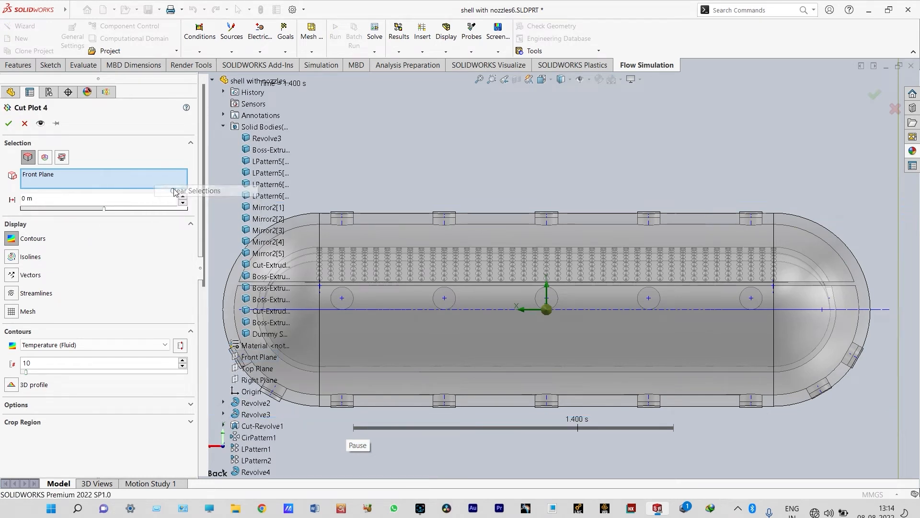
pyautogui.click(224, 127)
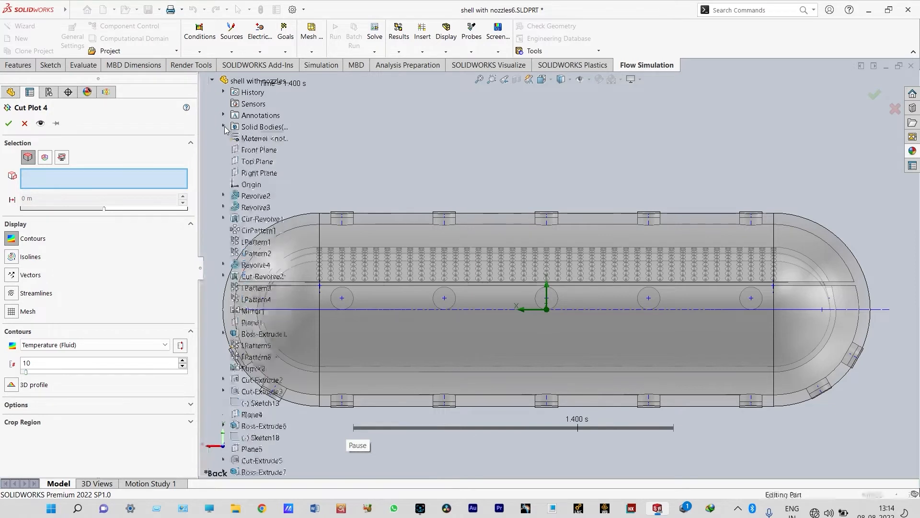
pyautogui.click(245, 174)
pyautogui.click(9, 124)
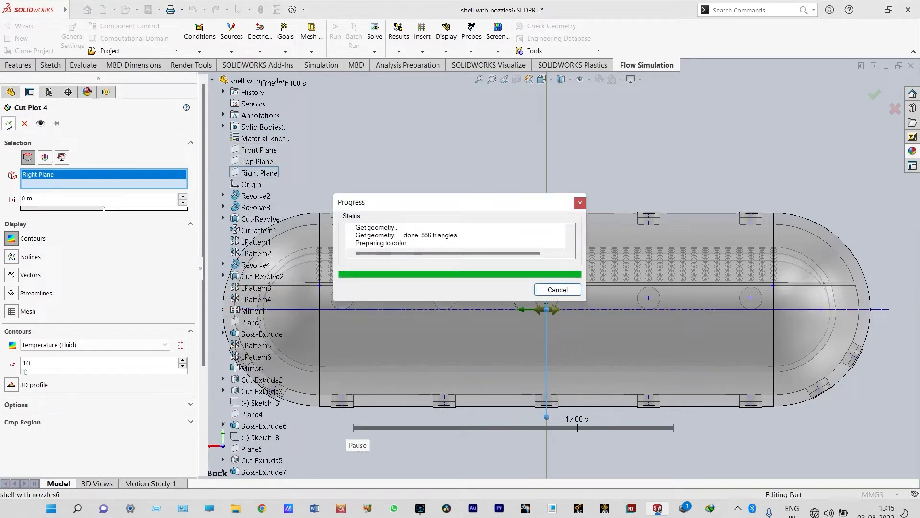
# Step: Orient the model to the Right view and play the fluid temperature cut plot over time
pyautogui.click(552, 81)
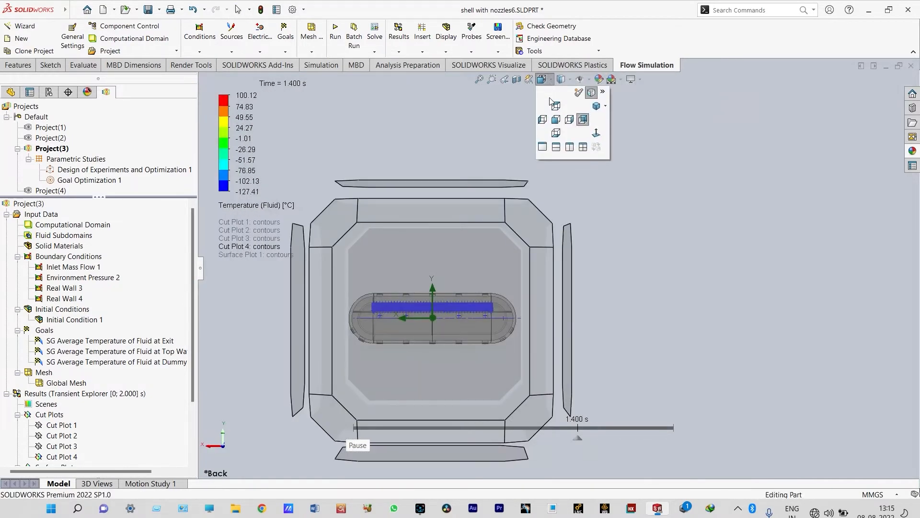
pyautogui.click(571, 119)
pyautogui.moveTo(349, 430)
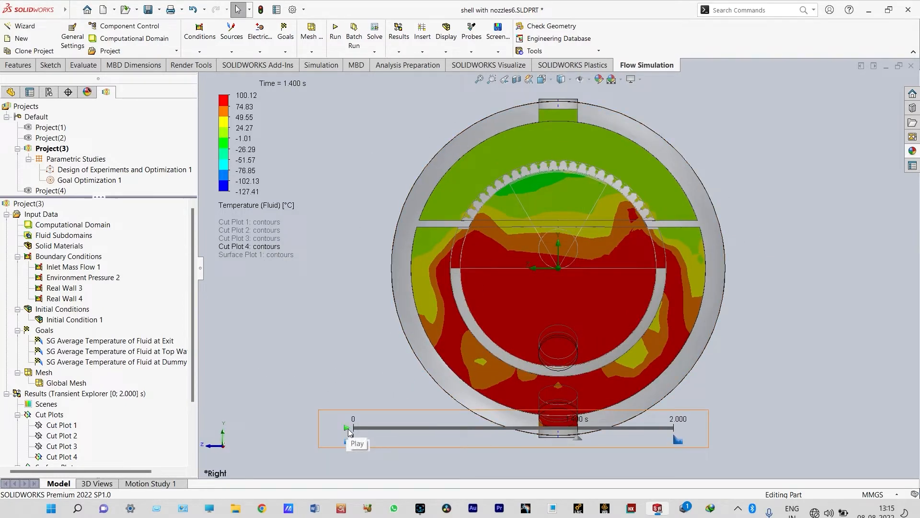
pyautogui.click(347, 428)
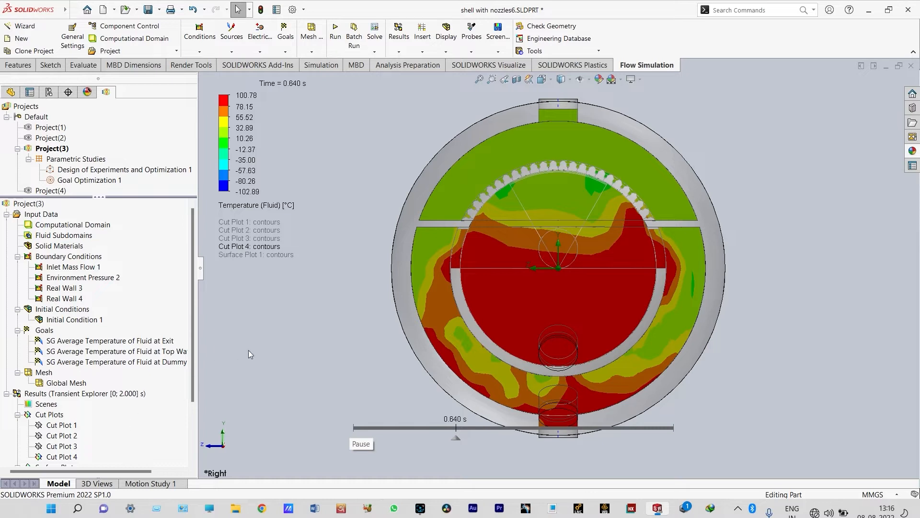
# Step: Switch the cut plot's displayed parameter to Immiscible Water and watch its transient playback before pausing it
pyautogui.click(256, 205)
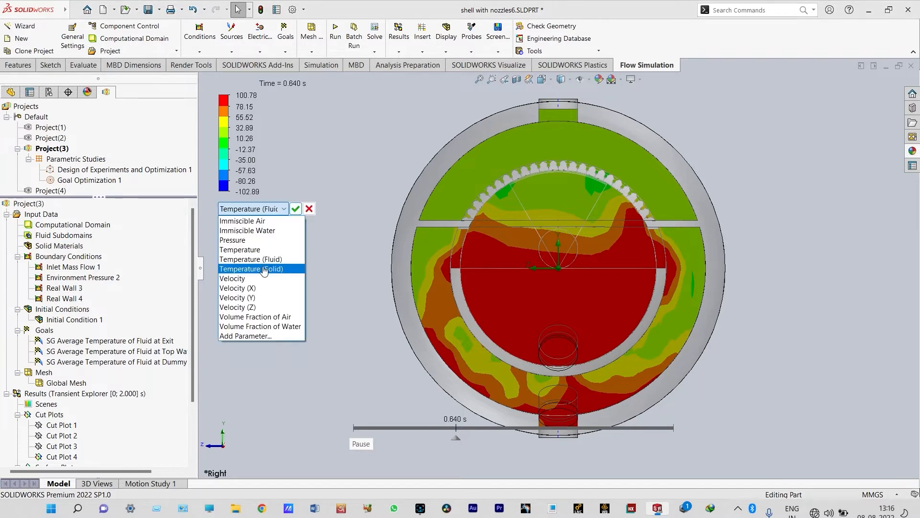
pyautogui.click(261, 231)
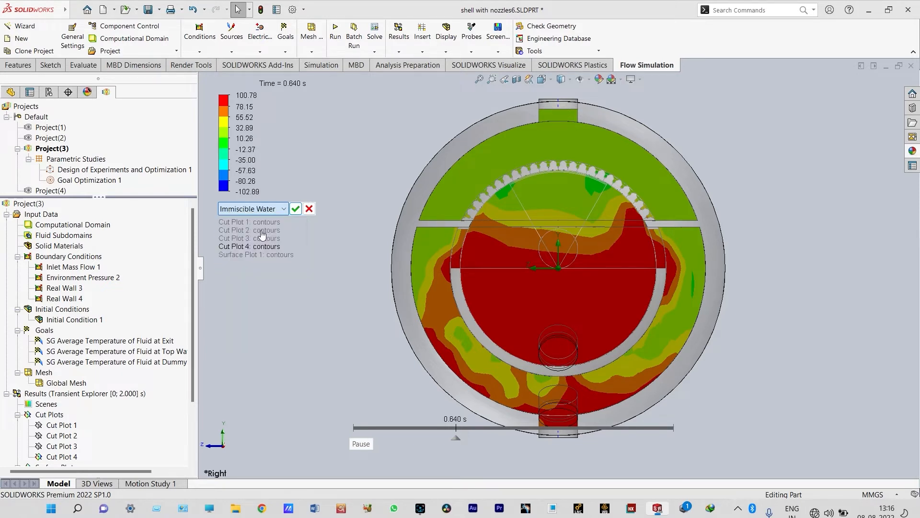
pyautogui.click(296, 209)
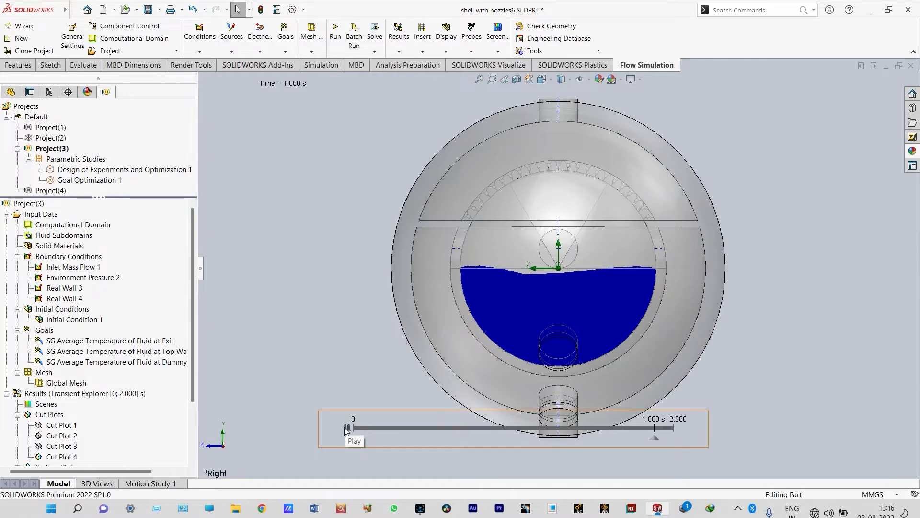
pyautogui.click(347, 430)
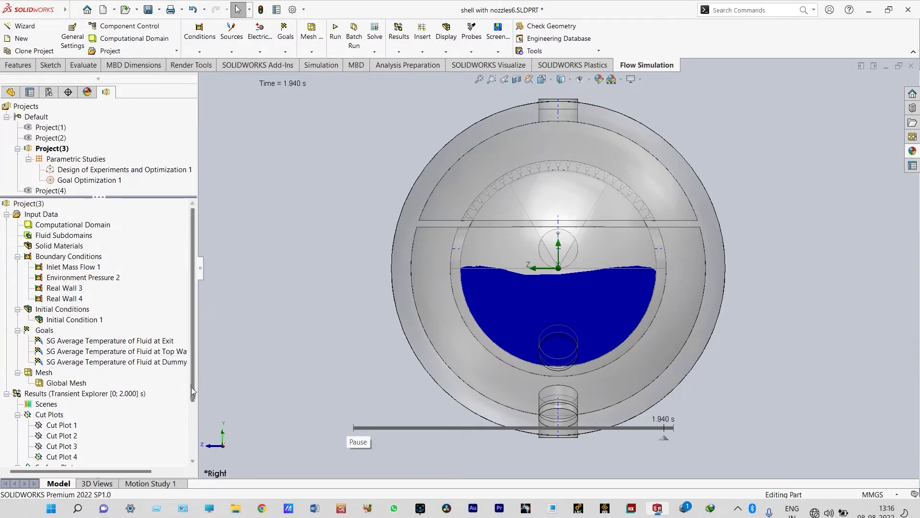
# Step: Clear and hide the Immiscible Water cut plot, Cut Plot 4
pyautogui.scroll(-2, 193, 394)
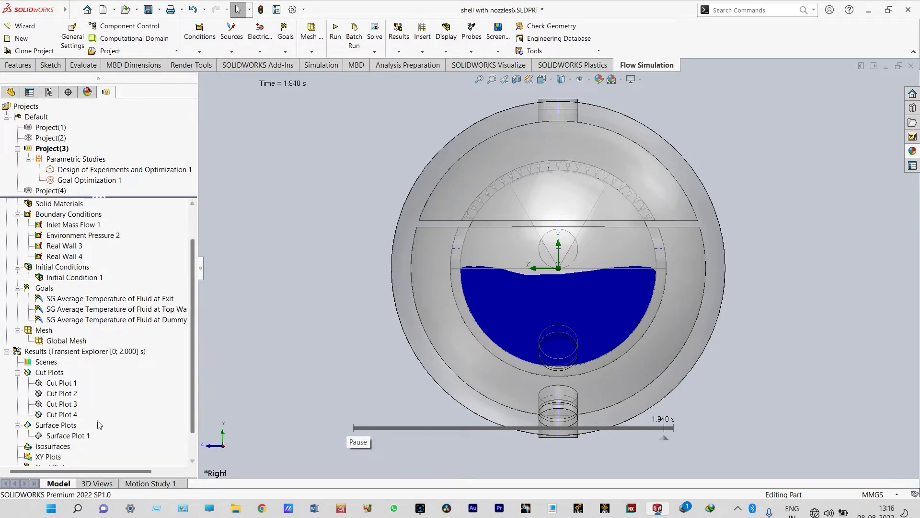
pyautogui.rightClick(71, 414)
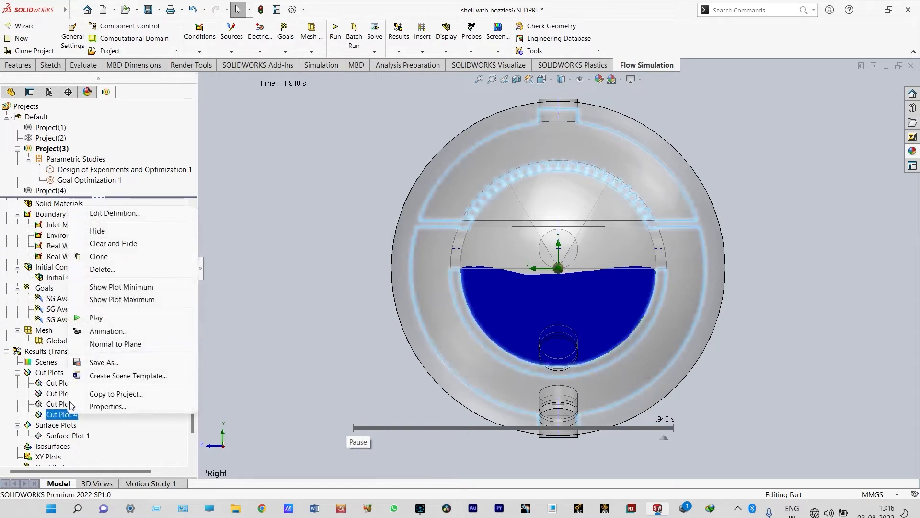
pyautogui.click(112, 244)
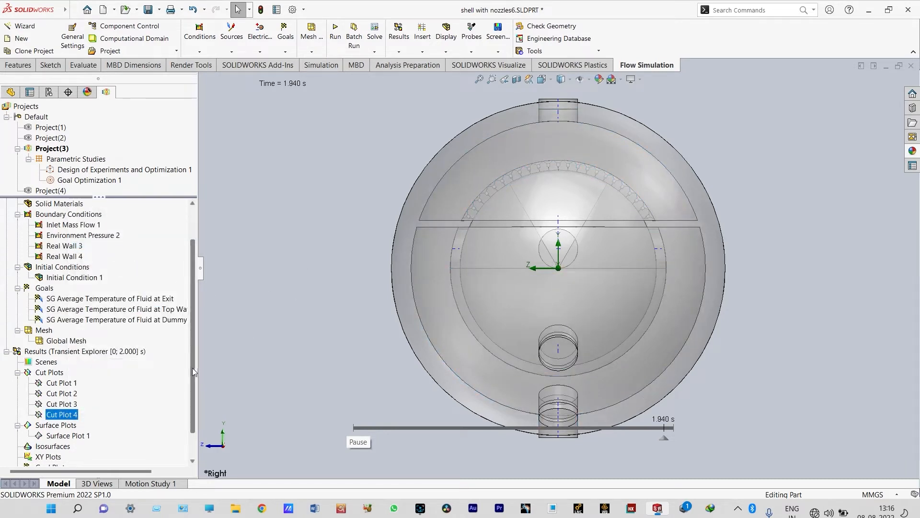
# Step: Insert a surface plot on all faces with Temperature (Fluid) contours
pyautogui.scroll(-3, 192, 376)
pyautogui.rightClick(69, 396)
pyautogui.click(86, 401)
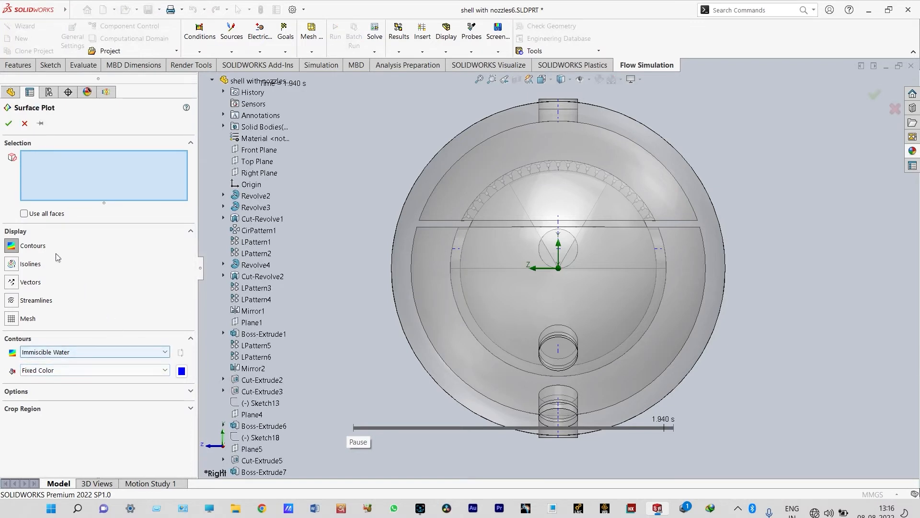
pyautogui.click(24, 214)
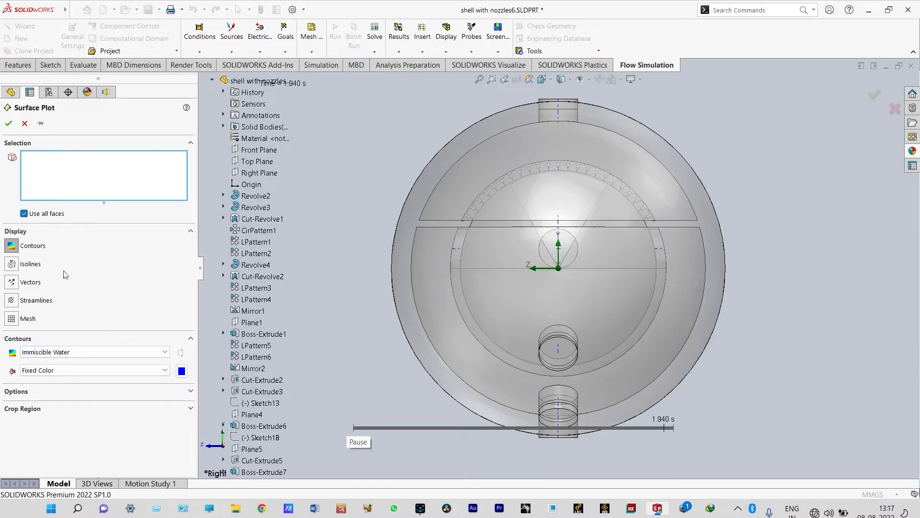
pyautogui.click(138, 352)
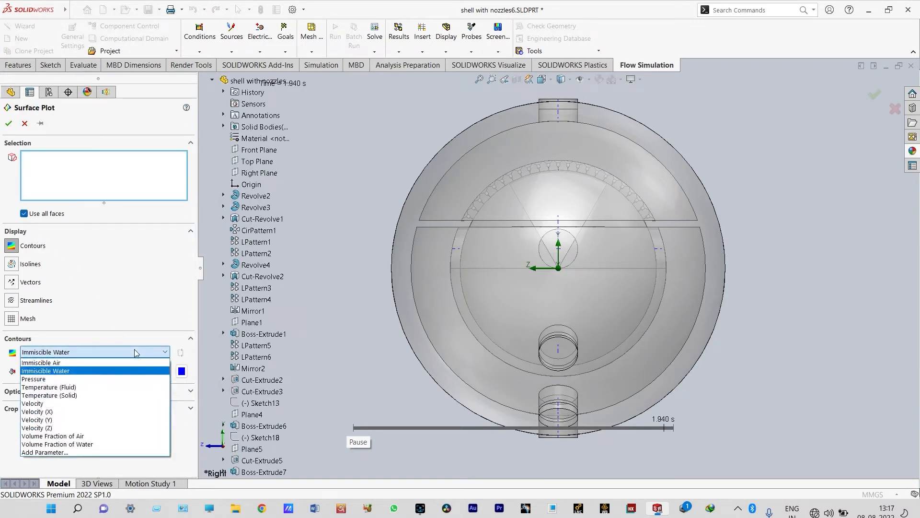
pyautogui.click(98, 388)
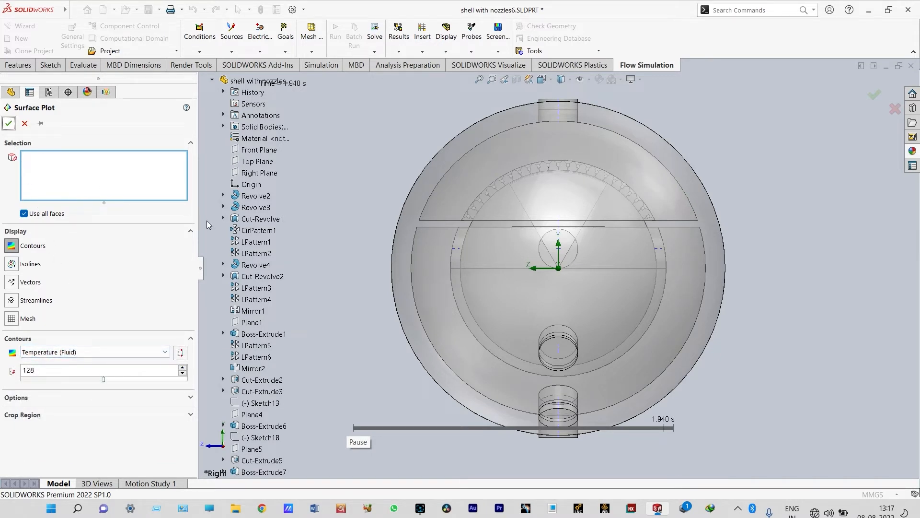
pyautogui.press('Return')
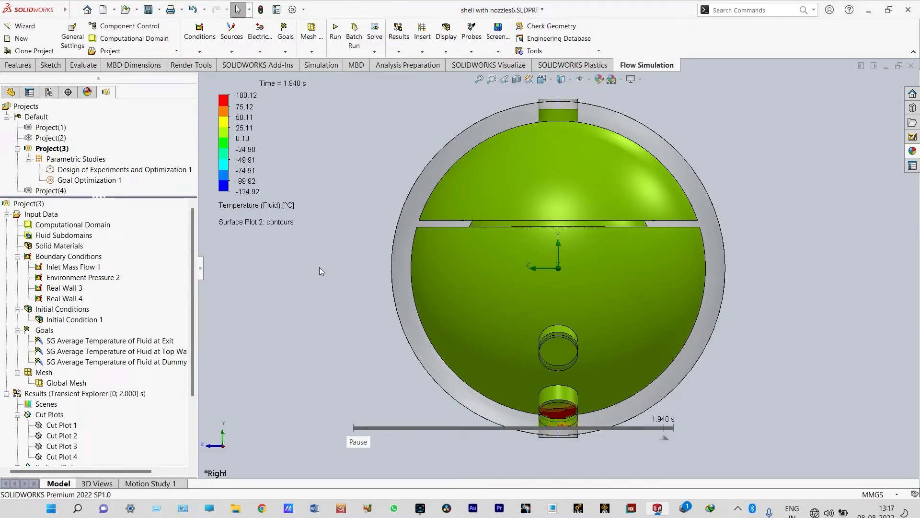
# Step: Examine the fluid temperature surface plot around the bottom and end nozzles and over the whole shell
pyautogui.moveTo(283, 289); pyautogui.dragTo(339, 297, button='middle')
pyautogui.press('f')
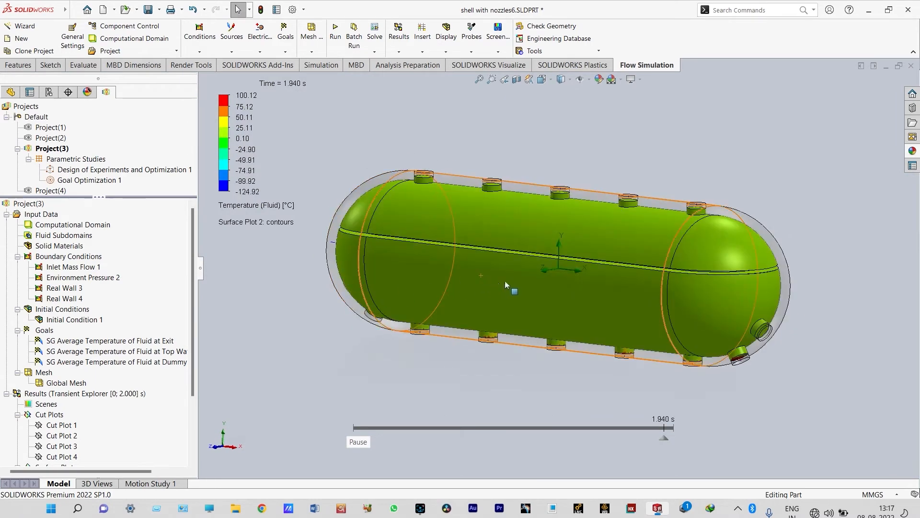
pyautogui.scroll(-5, 750, 346)
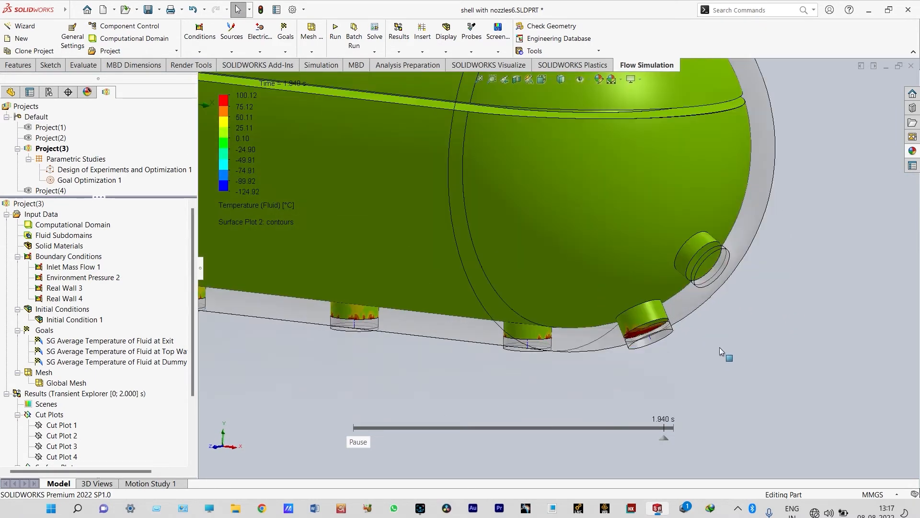
pyautogui.moveTo(718, 323); pyautogui.dragTo(715, 297, button='middle')
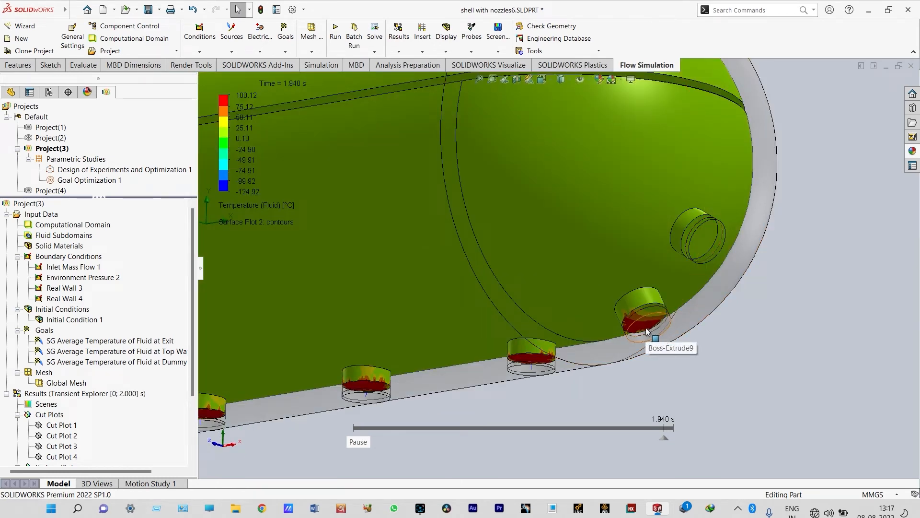
pyautogui.scroll(8, 646, 332)
pyautogui.moveTo(540, 283)
pyautogui.mouseDown(button='middle')
pyautogui.moveTo(534, 310)
pyautogui.moveTo(517, 326)
pyautogui.moveTo(503, 302)
pyautogui.mouseUp(button='middle')
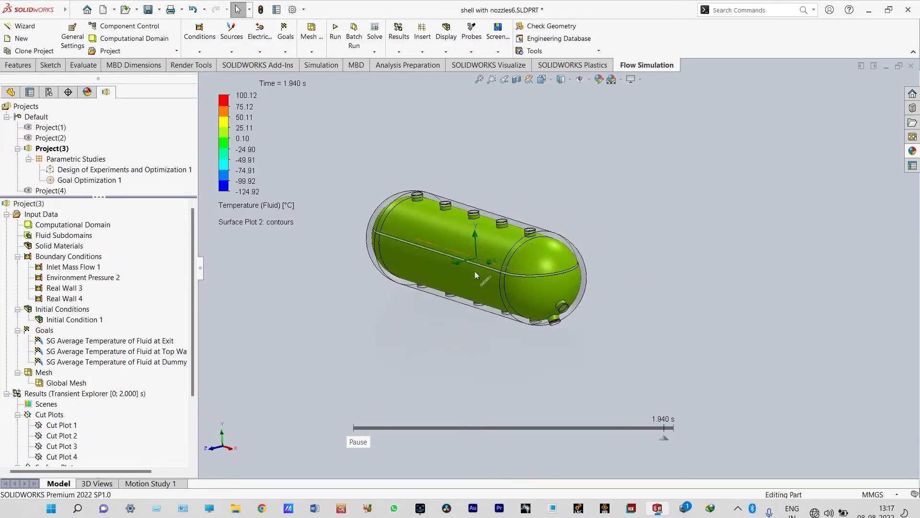
pyautogui.moveTo(428, 279)
pyautogui.mouseDown(button='middle')
pyautogui.moveTo(496, 319)
pyautogui.moveTo(482, 316)
pyautogui.mouseUp(button='middle')
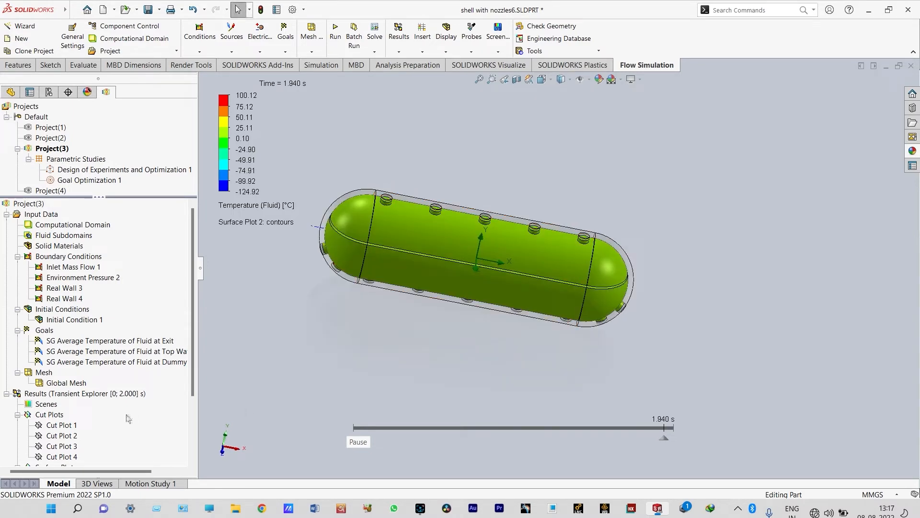
# Step: Clear and hide the fluid temperature surface plot, Surface Plot 2
pyautogui.moveTo(191, 361); pyautogui.dragTo(191, 402)
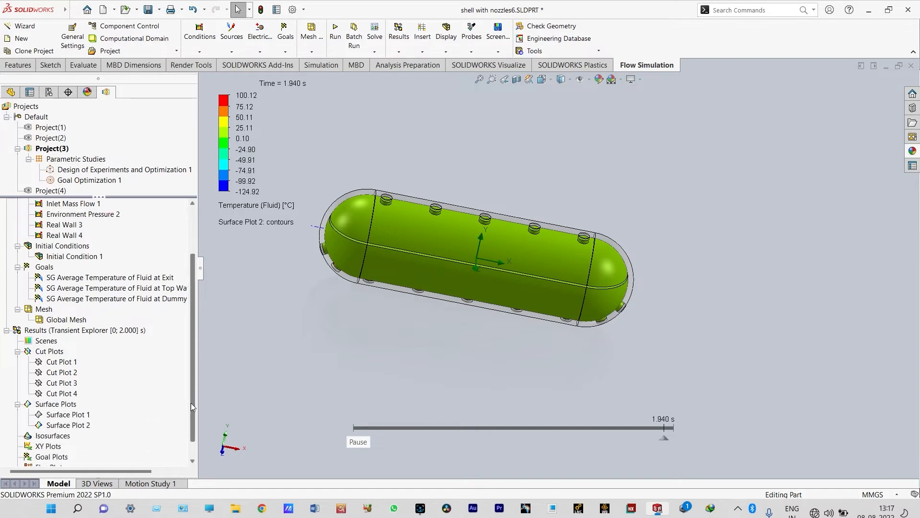
pyautogui.rightClick(79, 425)
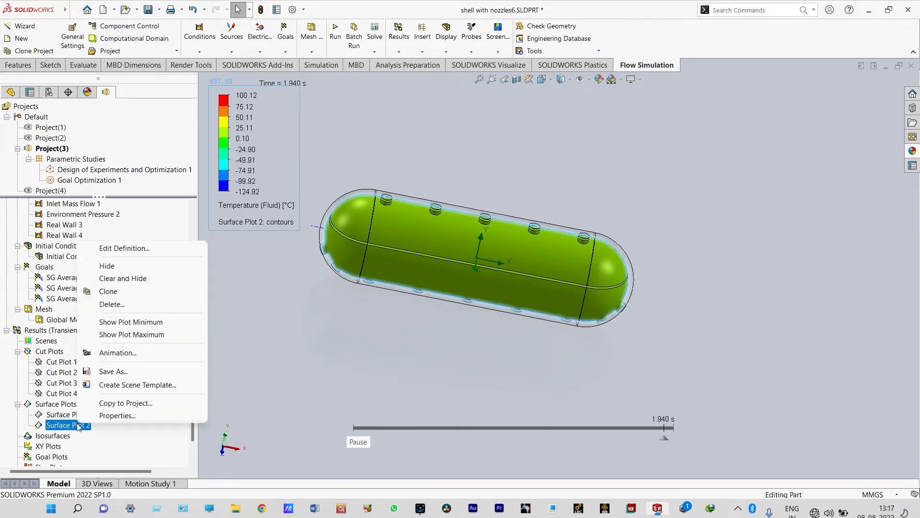
pyautogui.click(120, 279)
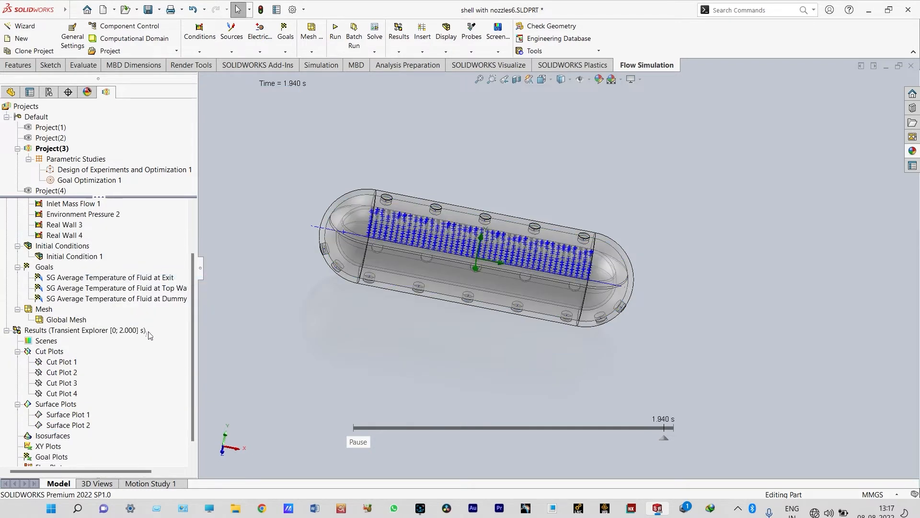
# Step: Turn off Transient Explorer for the Project(3) results to return to the final-time results
pyautogui.moveTo(190, 325); pyautogui.dragTo(197, 375)
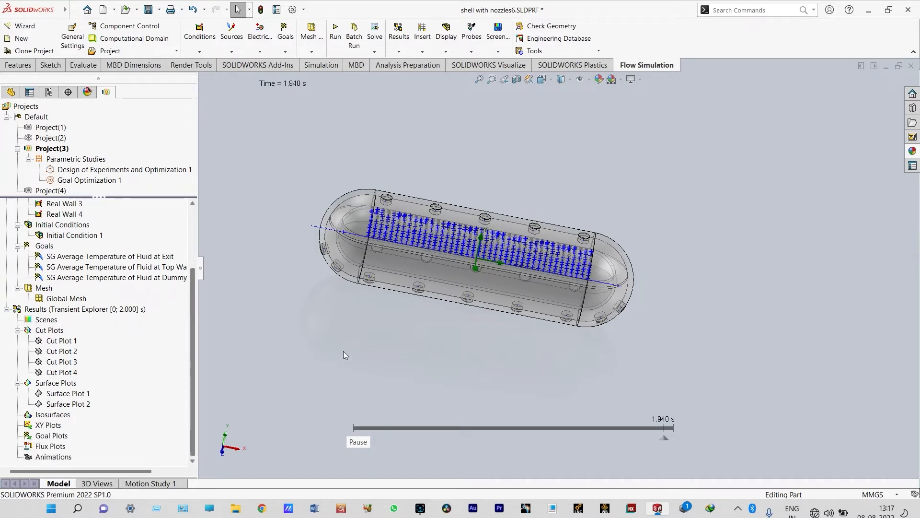
pyautogui.moveTo(335, 342)
pyautogui.mouseDown(button='middle')
pyautogui.moveTo(308, 314)
pyautogui.moveTo(304, 321)
pyautogui.mouseUp(button='middle')
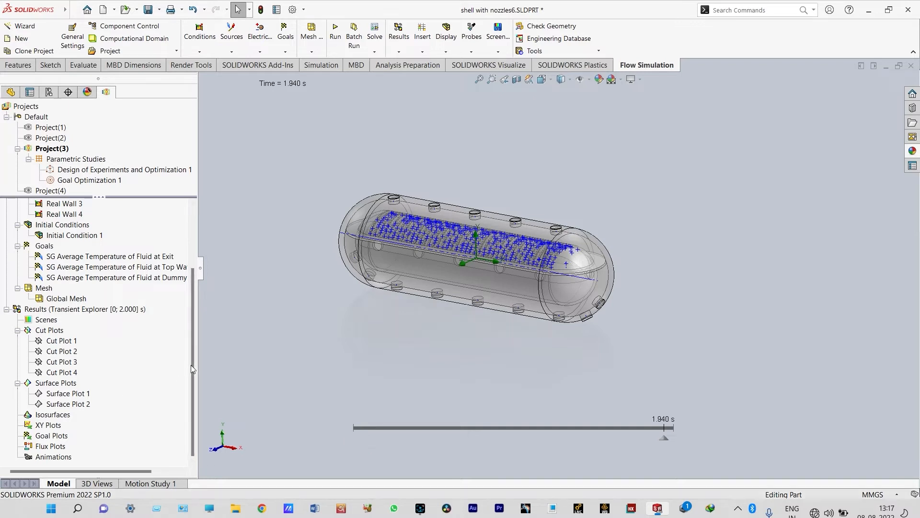
pyautogui.moveTo(198, 359); pyautogui.dragTo(202, 359)
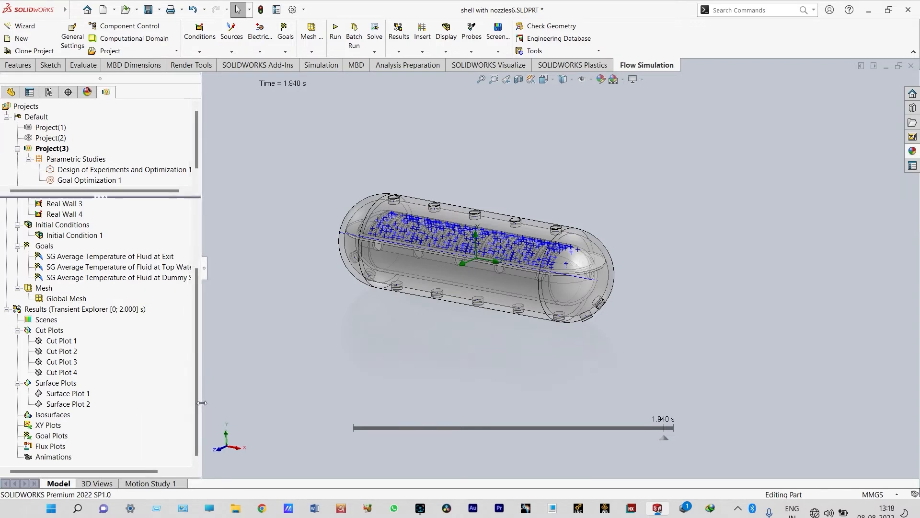
pyautogui.rightClick(122, 312)
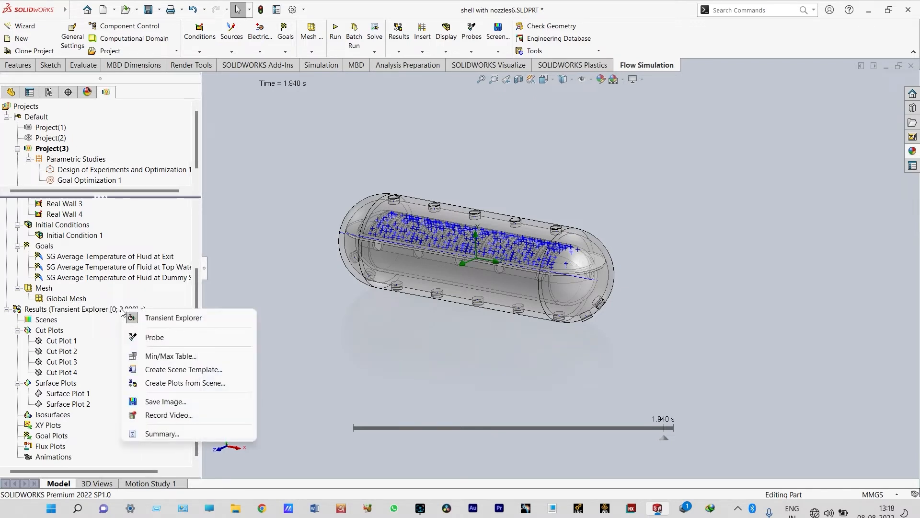
pyautogui.click(169, 320)
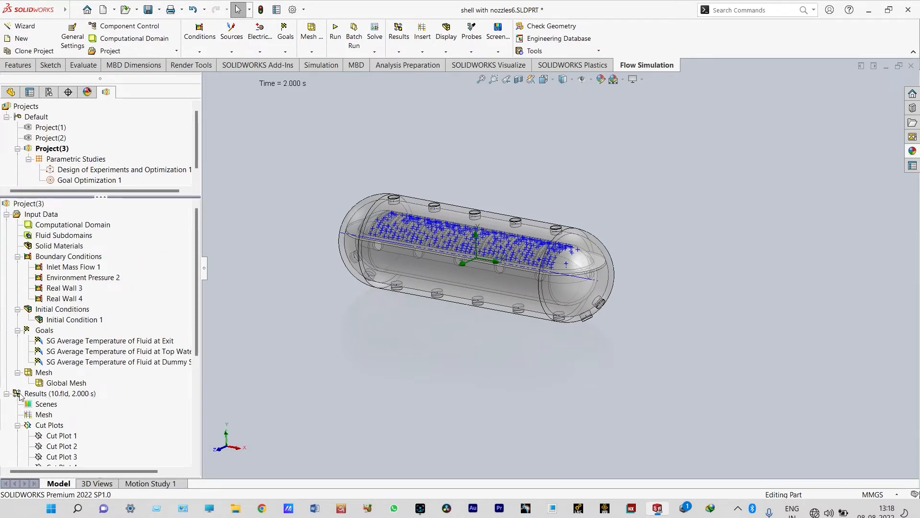
# Step: Display Flow Trajectories 1 with its existing settings, as arrows coloured by Temperature (Fluid)
pyautogui.moveTo(197, 344); pyautogui.dragTo(206, 418)
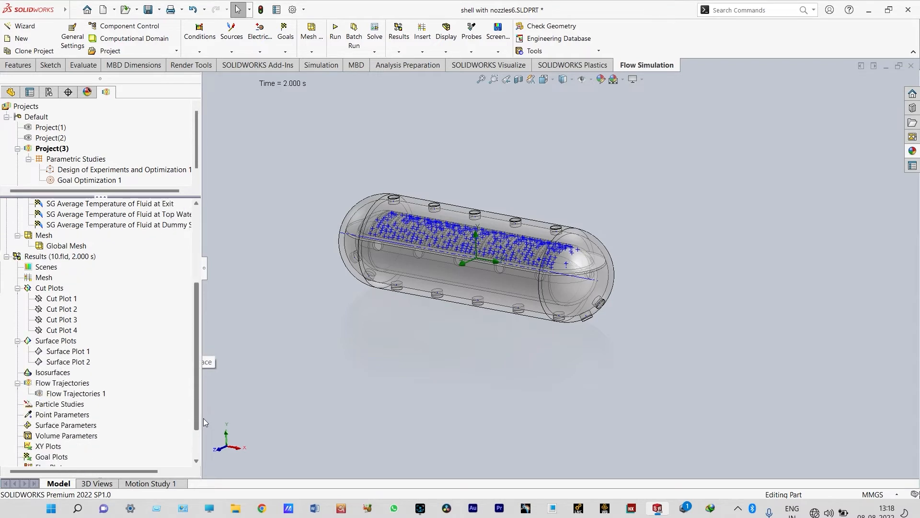
pyautogui.rightClick(85, 397)
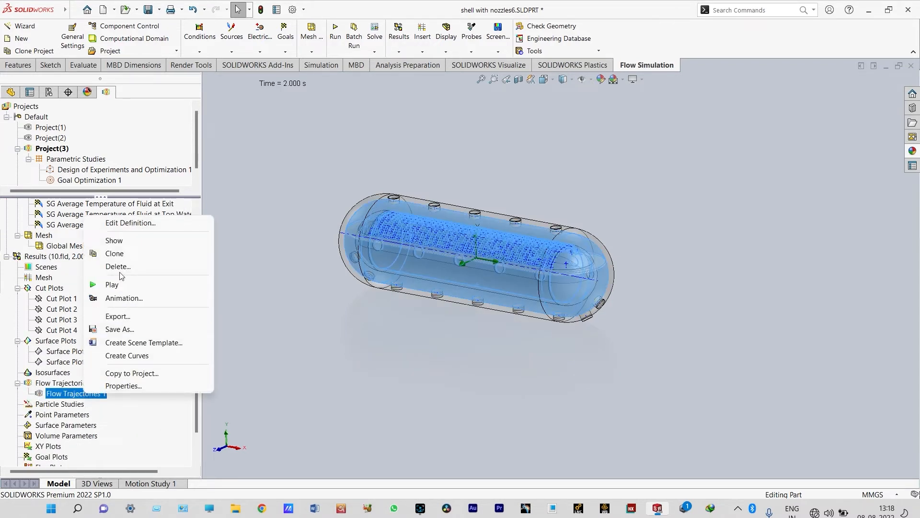
pyautogui.click(119, 223)
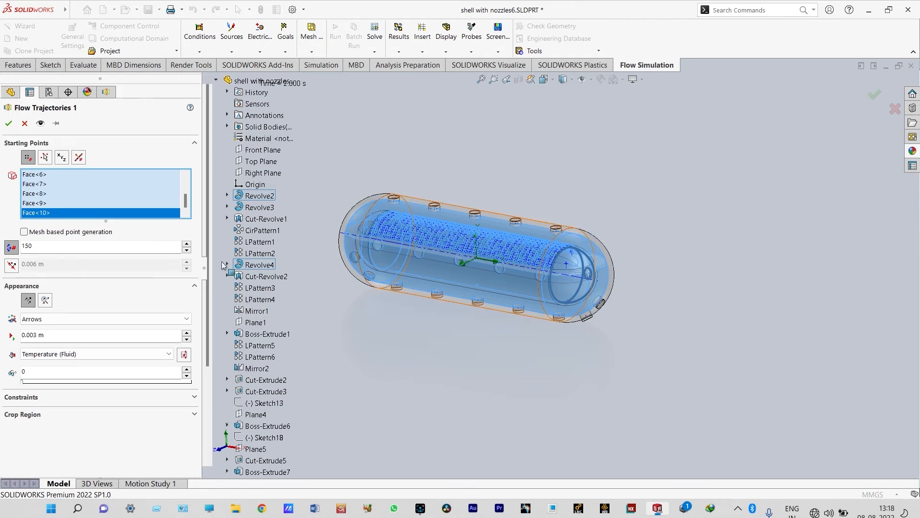
pyautogui.click(13, 123)
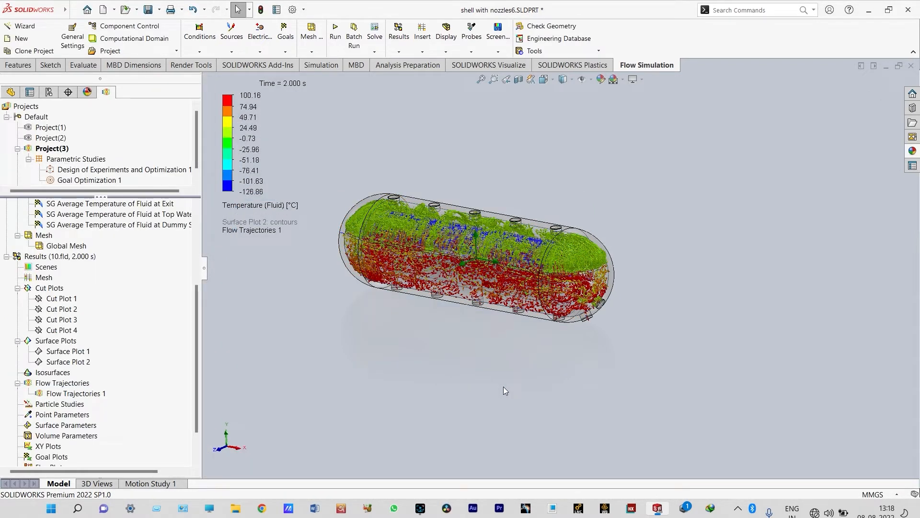
# Step: Play the flow trajectories animation in the front view, and hide the trajectories
pyautogui.scroll(-5, 465, 281)
pyautogui.click(548, 80)
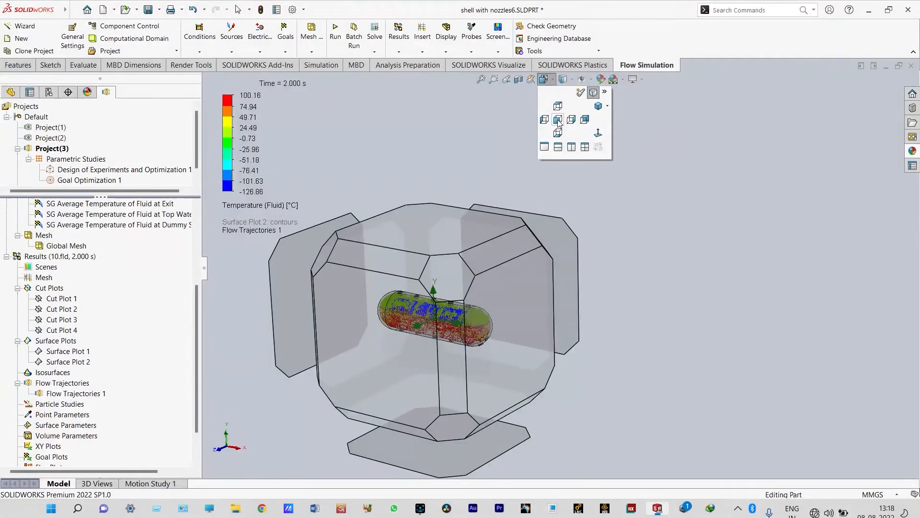
pyautogui.click(557, 119)
pyautogui.scroll(-2, 577, 157)
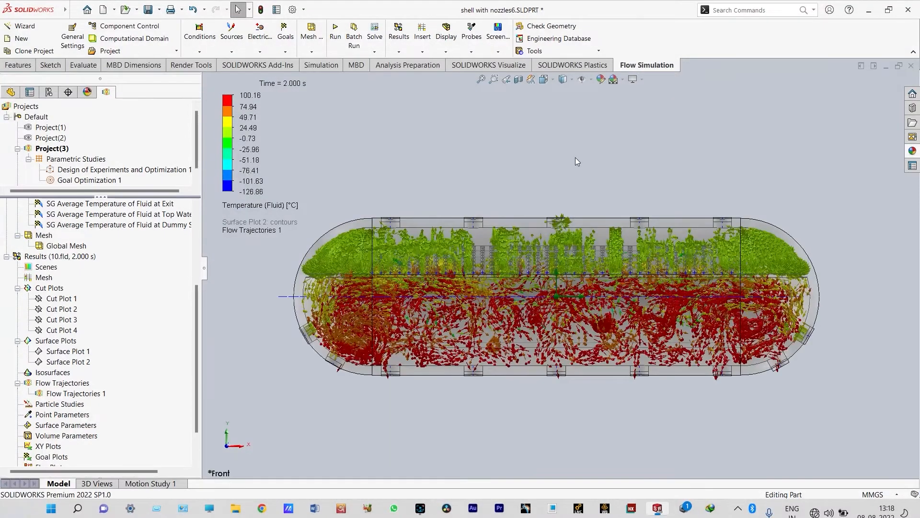
pyautogui.scroll(-1, 557, 194)
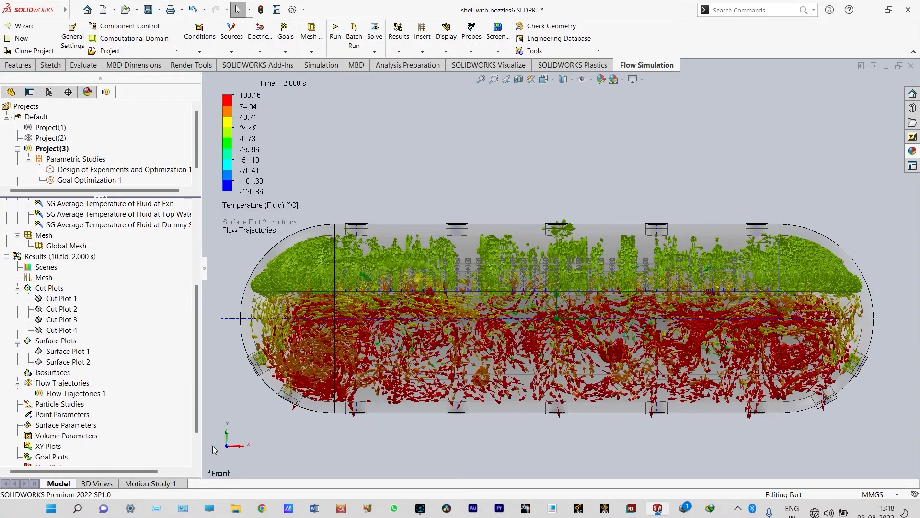
pyautogui.scroll(-2, 197, 428)
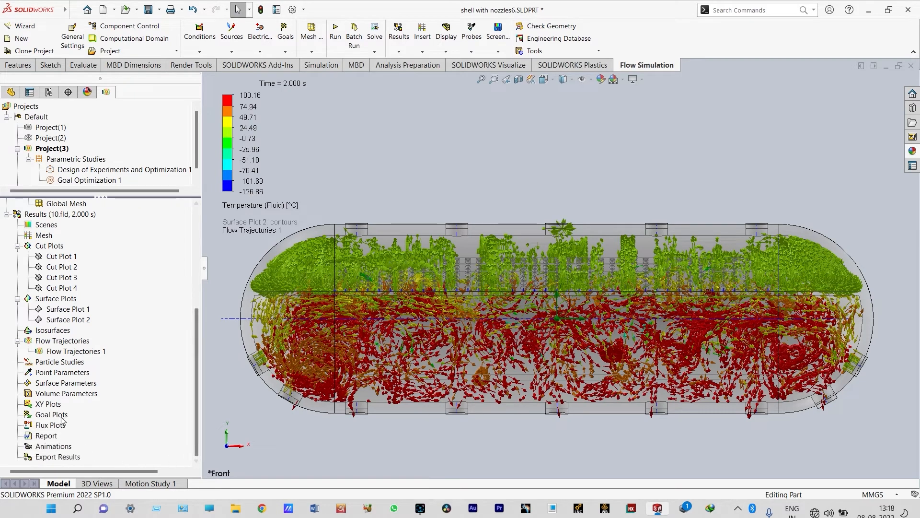
pyautogui.rightClick(75, 351)
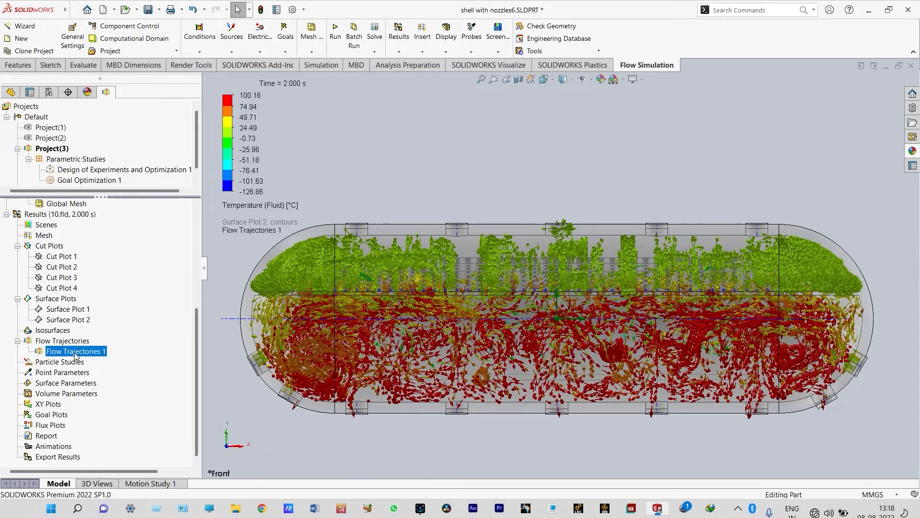
pyautogui.click(88, 244)
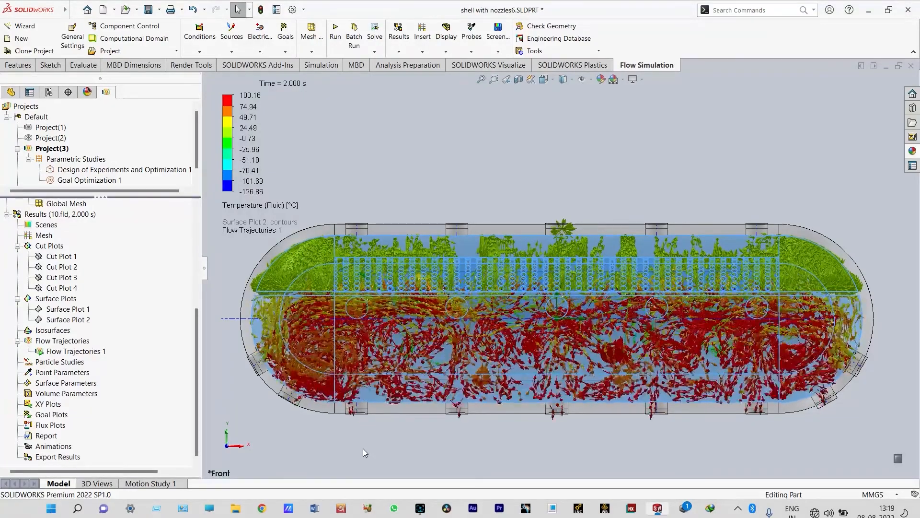
pyautogui.doubleClick(79, 352)
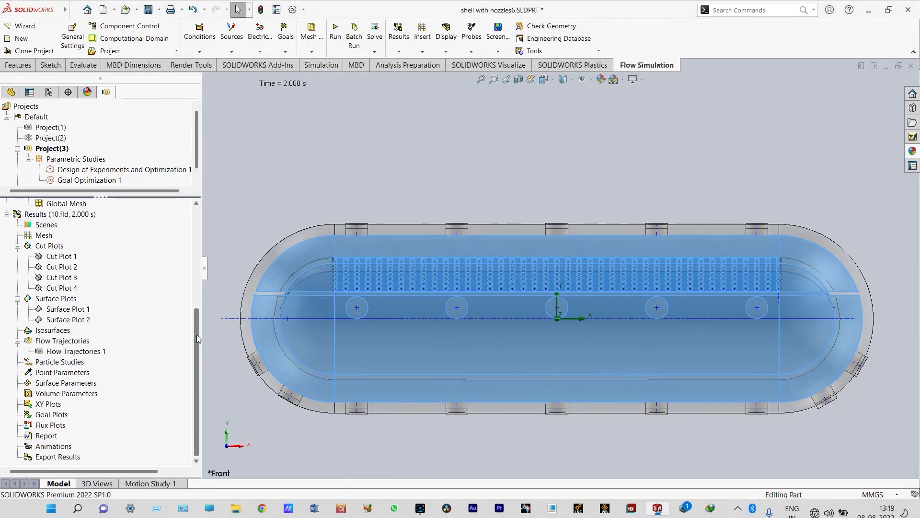
# Step: Insert a goal plot of all goals against iterations and export it to an Excel workbook
pyautogui.rightClick(60, 417)
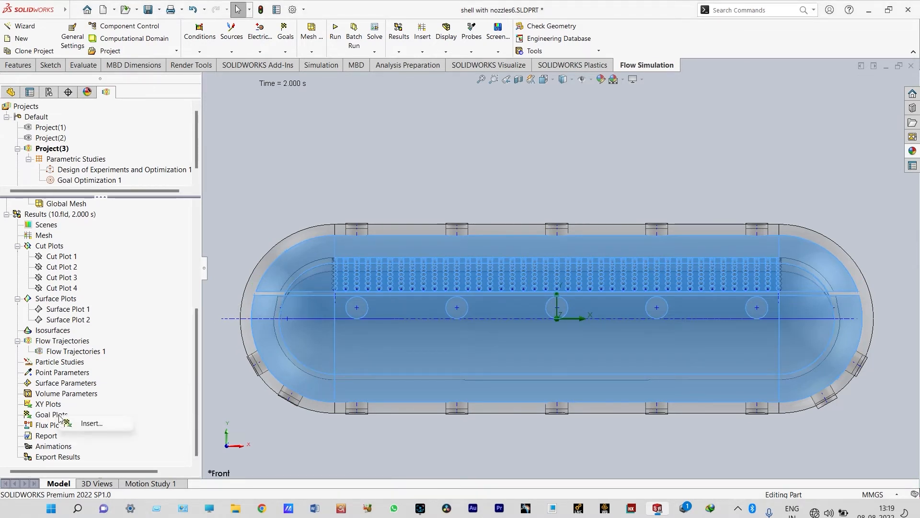
pyautogui.click(88, 423)
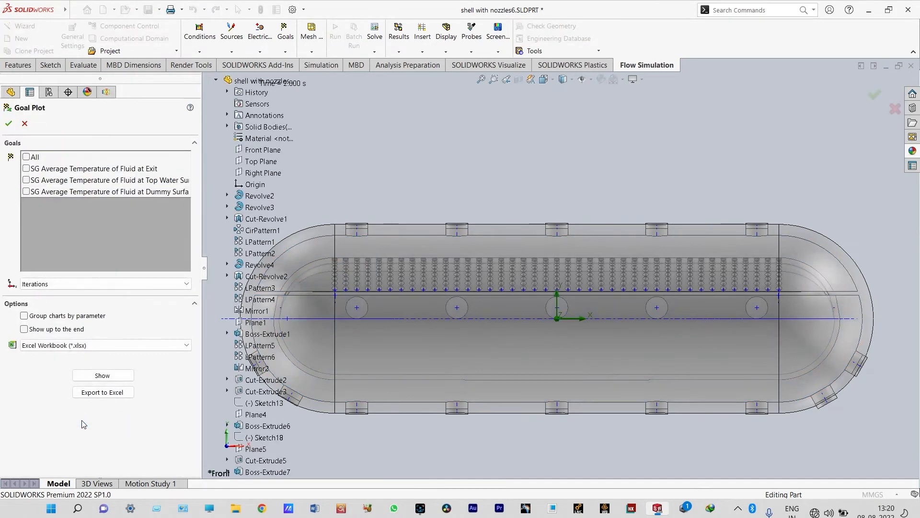
pyautogui.click(26, 157)
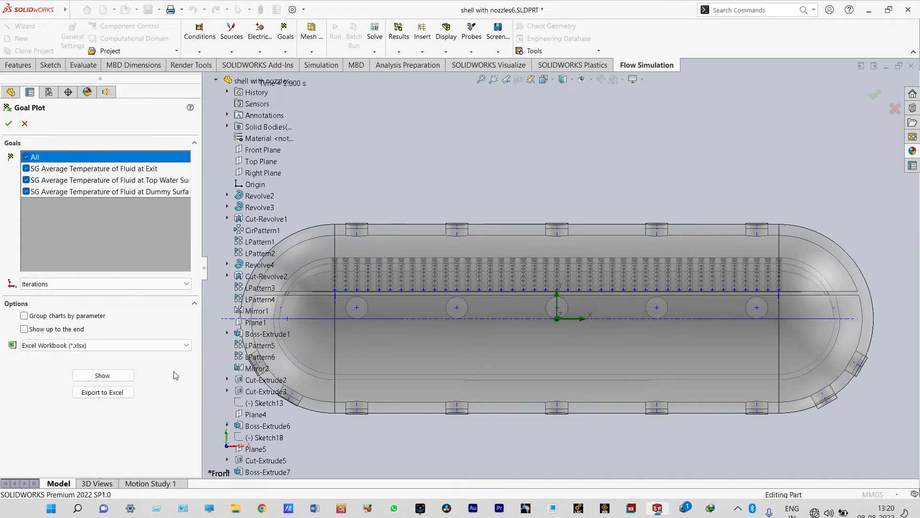
pyautogui.click(121, 395)
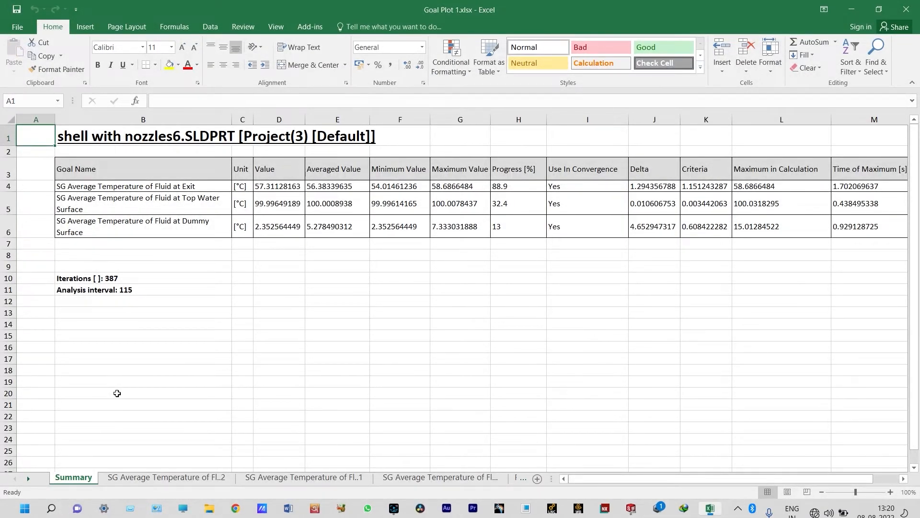
# Step: Examine the exported fluid temperature charts for the dummy surface, top water surface and exit, and close the workbook and goal plot
pyautogui.click(172, 478)
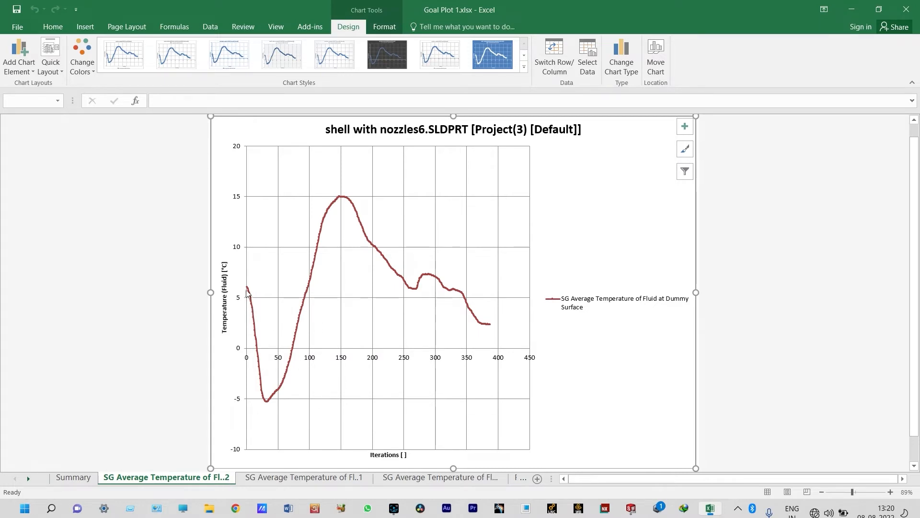
pyautogui.moveTo(247, 289)
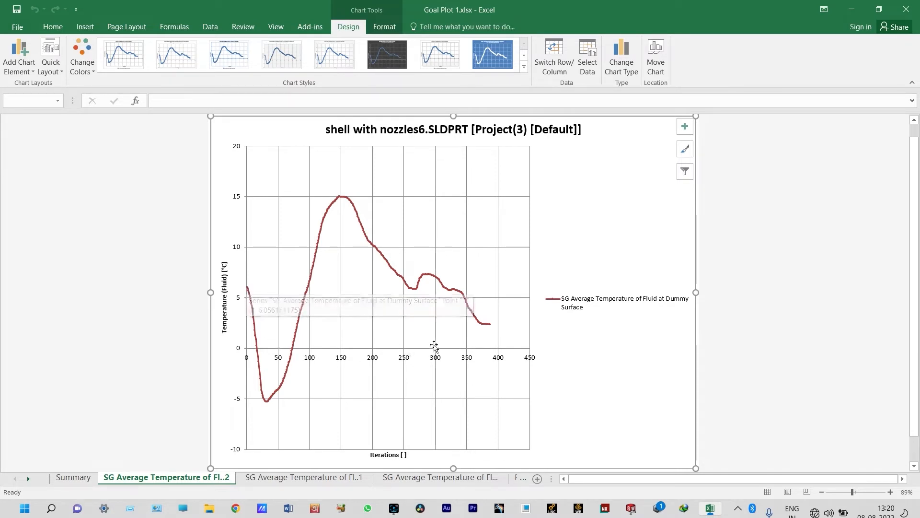
pyautogui.moveTo(490, 327)
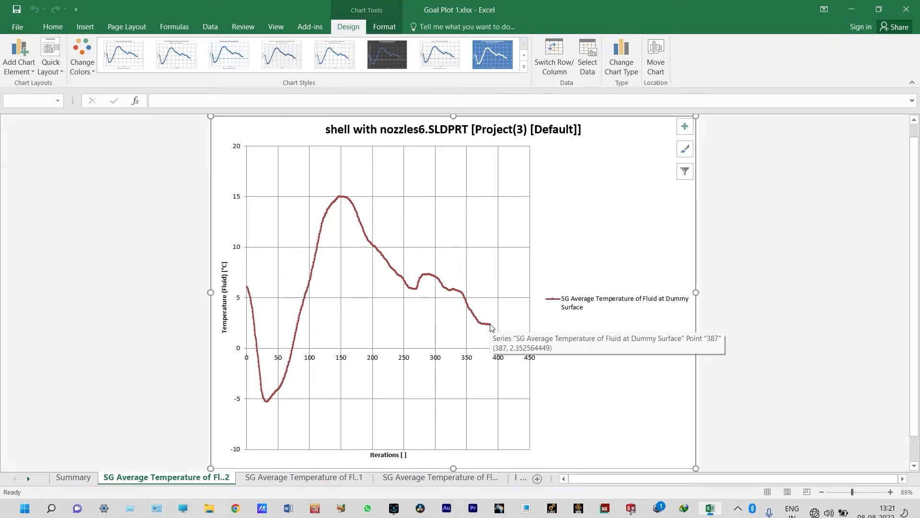
pyautogui.click(332, 481)
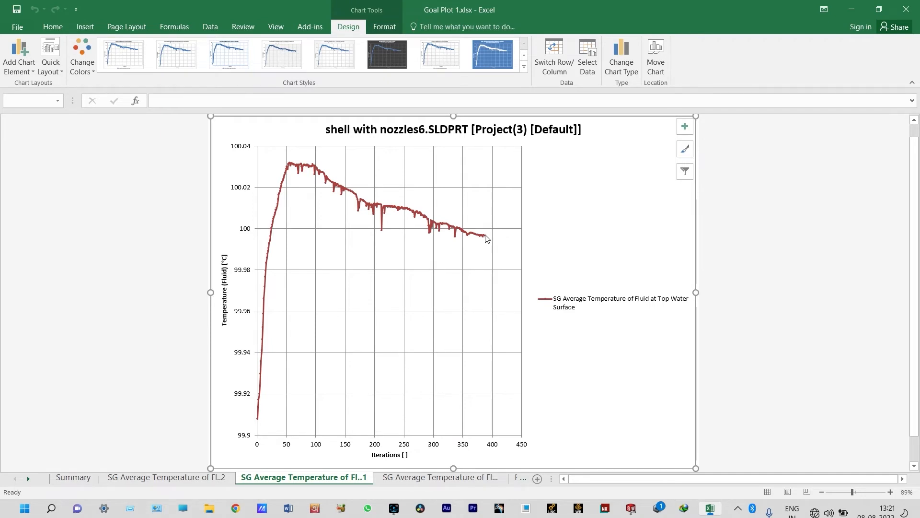
pyautogui.moveTo(486, 237)
pyautogui.moveTo(289, 165)
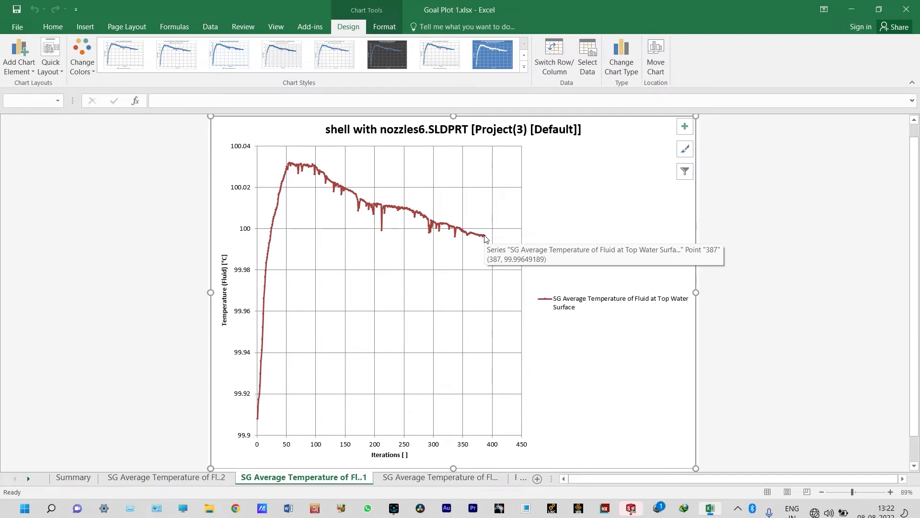
pyautogui.click(441, 477)
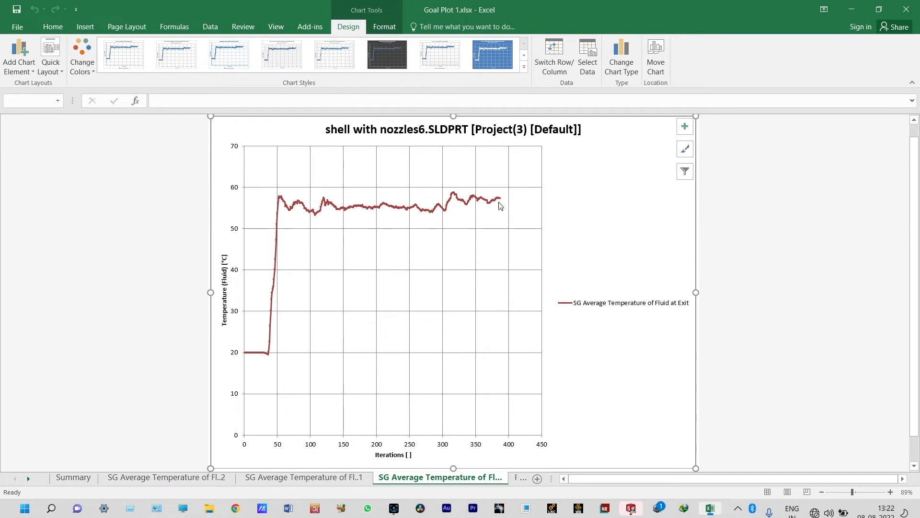
pyautogui.moveTo(498, 199)
pyautogui.click(906, 9)
pyautogui.click(24, 124)
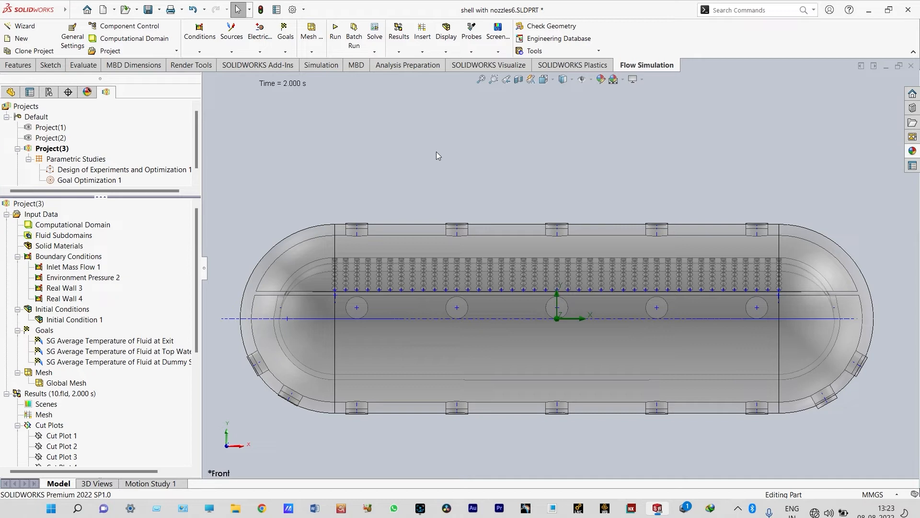
# Step: Review the scenario results of the Design of Experiments and Optimization 1 and Goal Optimization 1 studies, closing each one
pyautogui.doubleClick(136, 170)
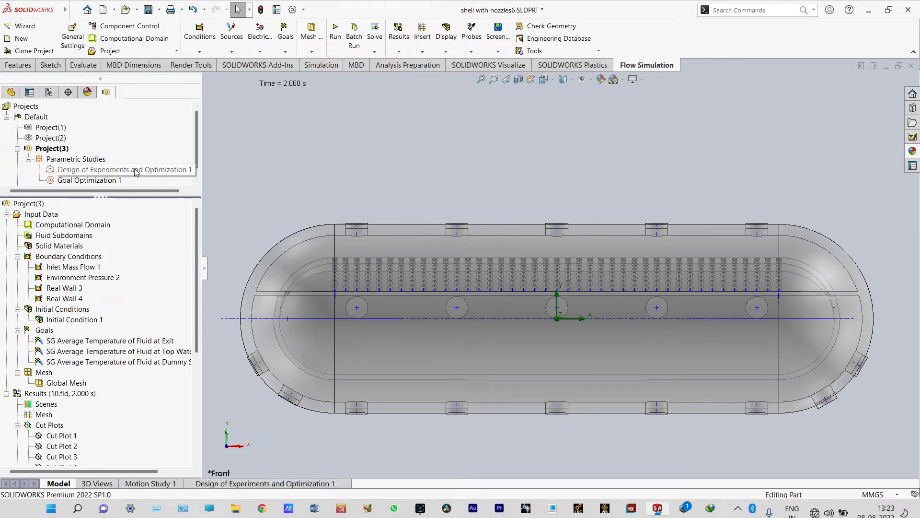
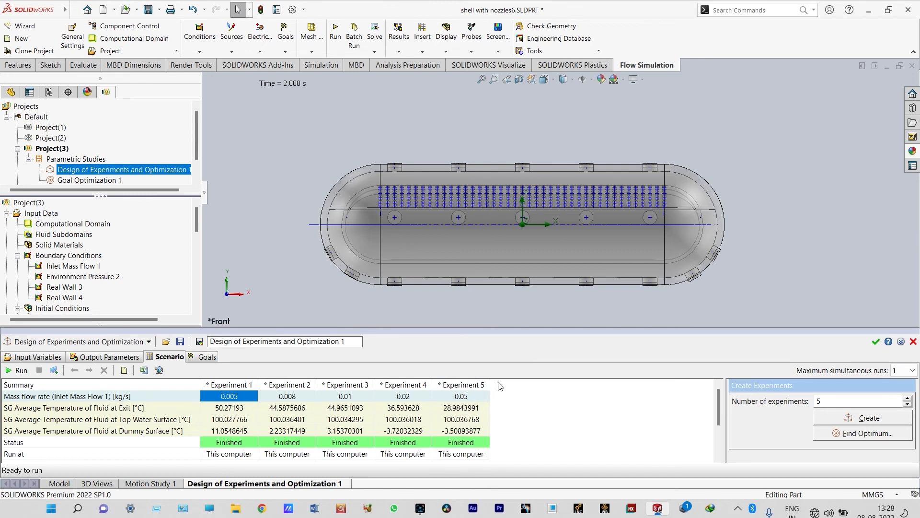
pyautogui.click(875, 342)
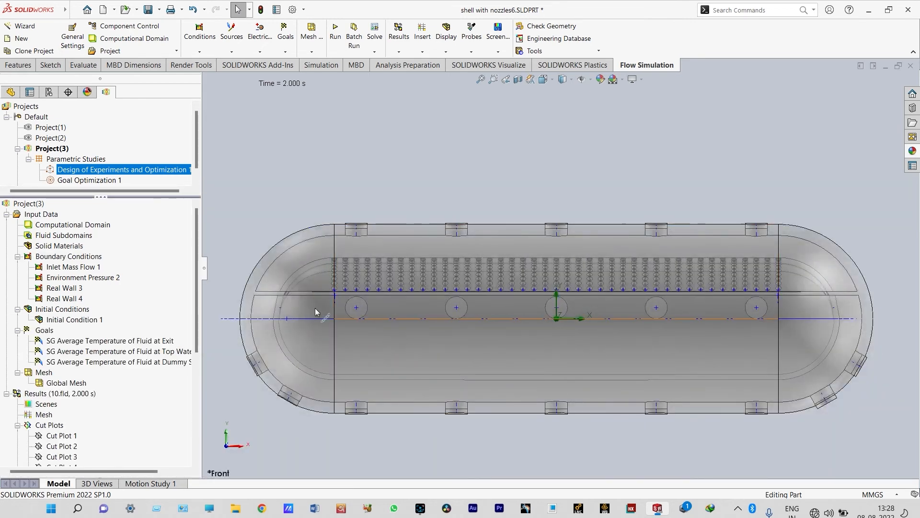
pyautogui.doubleClick(112, 180)
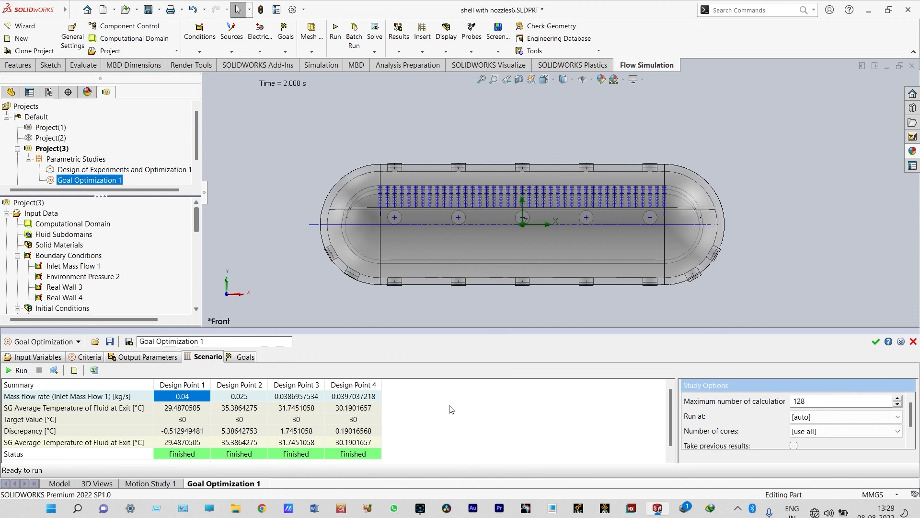
pyautogui.click(875, 341)
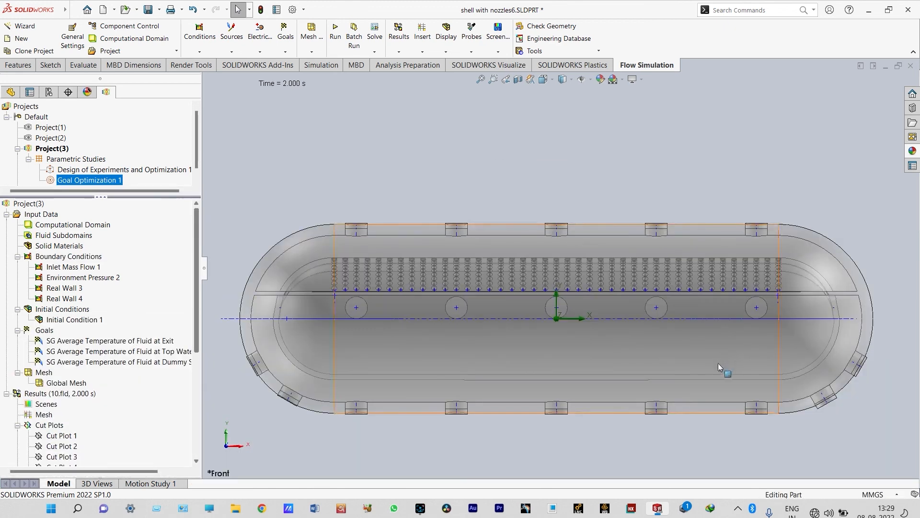
pyautogui.moveTo(652, 431); pyautogui.dragTo(673, 454, button='middle')
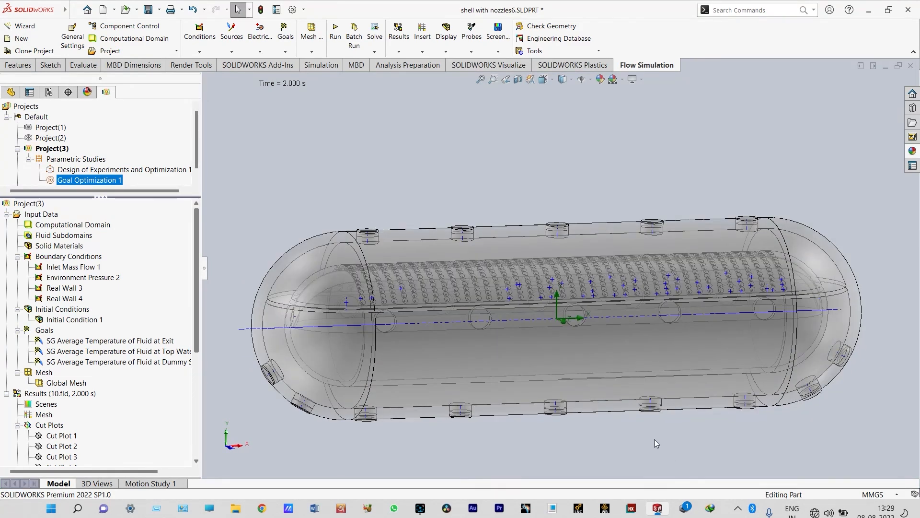